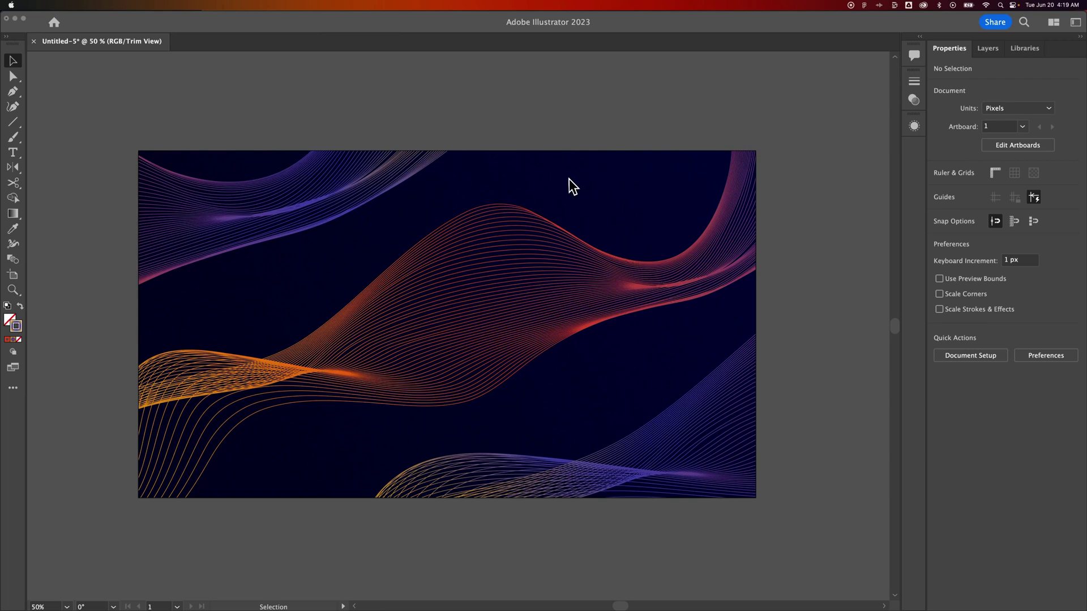
Step: Create a new 1920 x 1080 px landscape document in RGB Color mode
{"action": "left_click", "coordinate": [136, 55]}
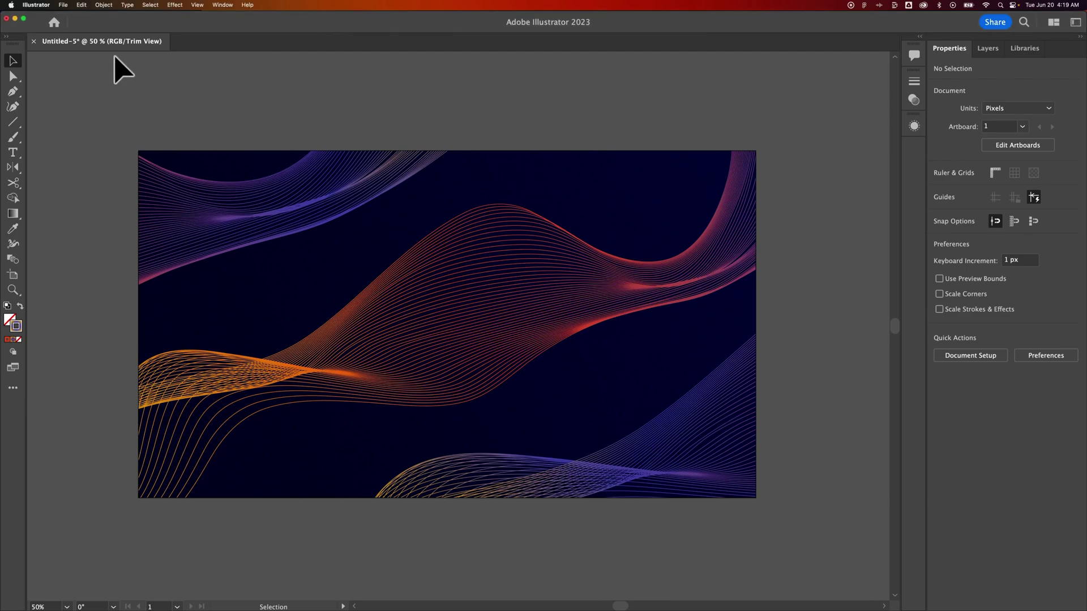
{"action": "left_click", "coordinate": [63, 4]}
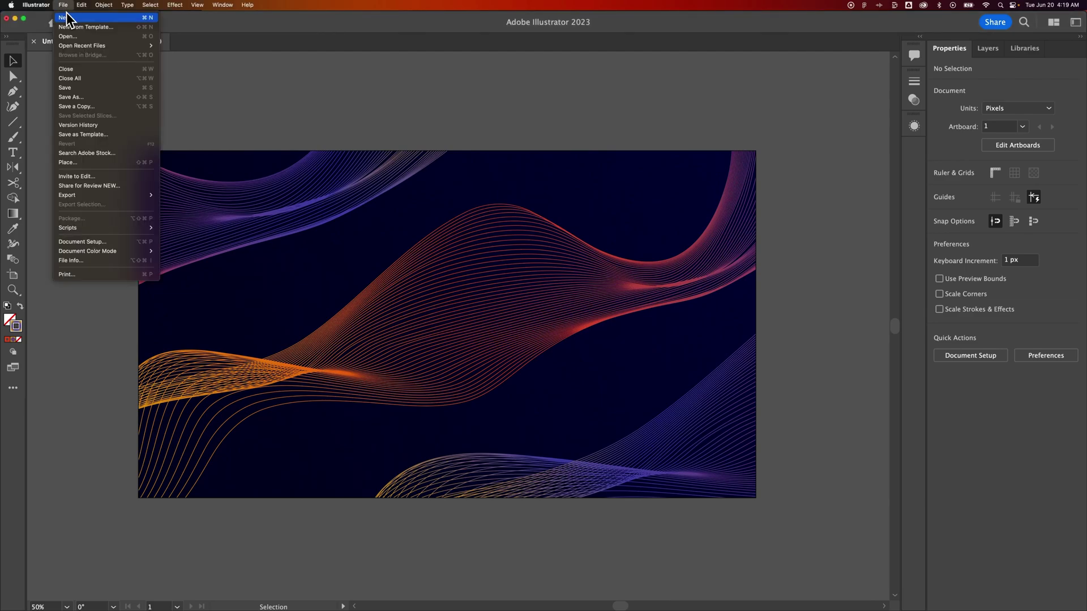
{"action": "left_click", "coordinate": [71, 21]}
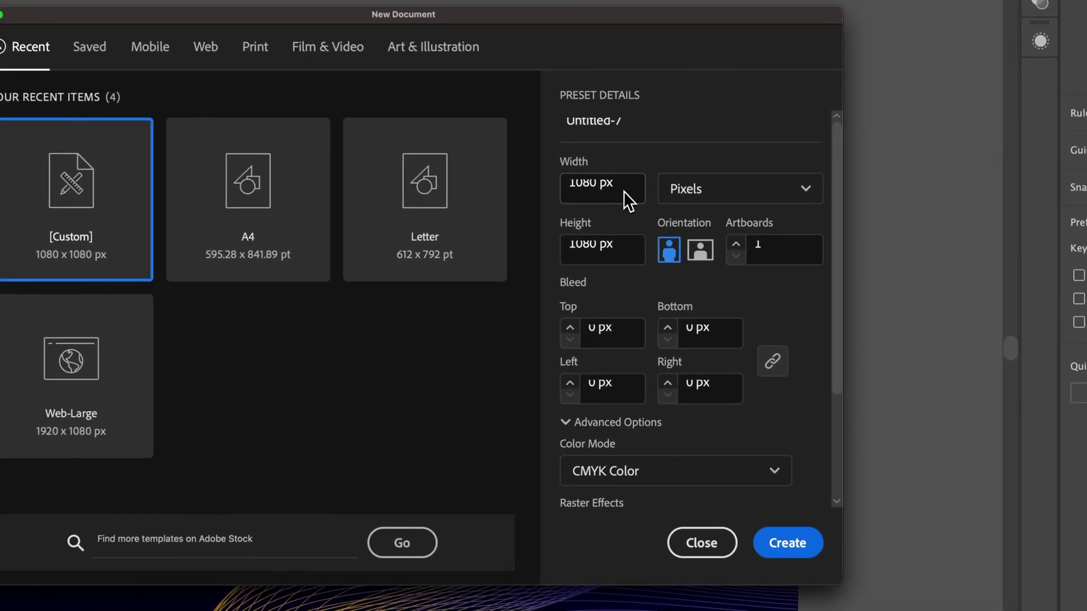
{"action": "left_click", "coordinate": [642, 225]}
{"action": "type", "text": "1920"}
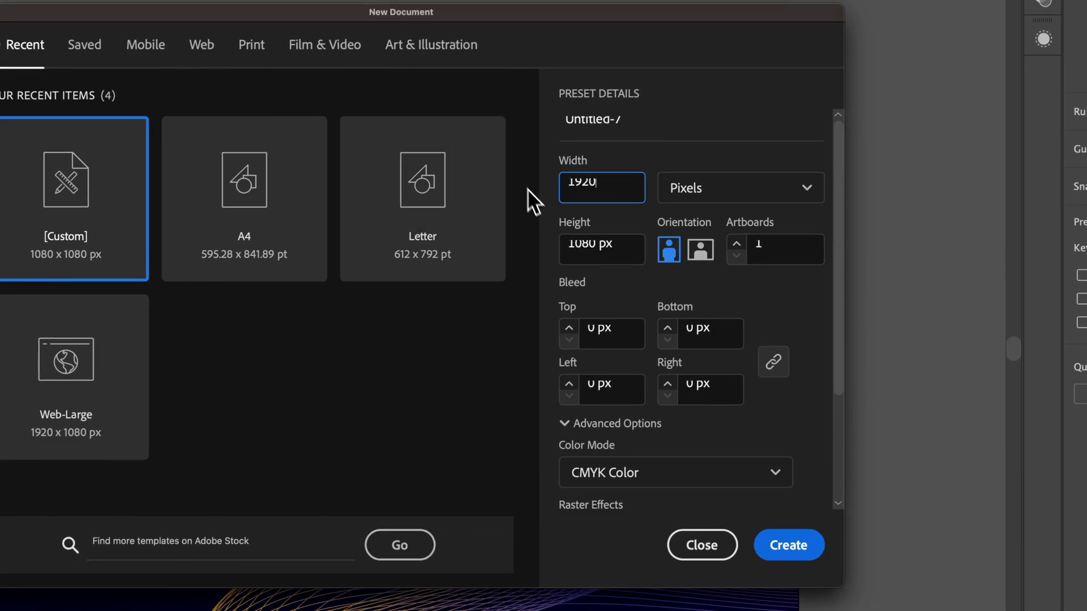
{"action": "left_click", "coordinate": [626, 256]}
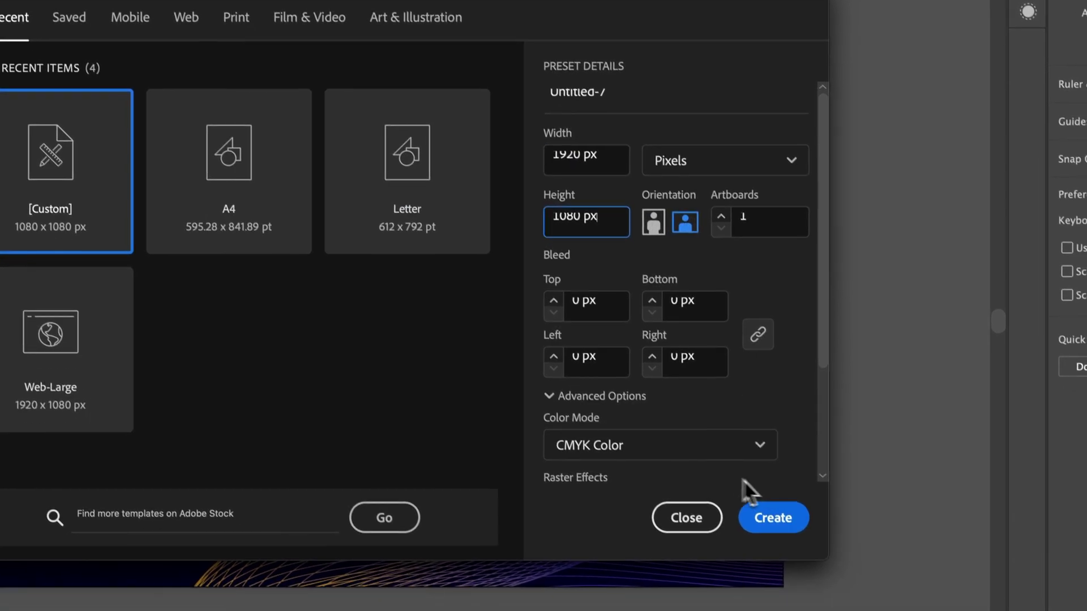
{"action": "left_click", "coordinate": [719, 475]}
{"action": "left_click", "coordinate": [600, 477]}
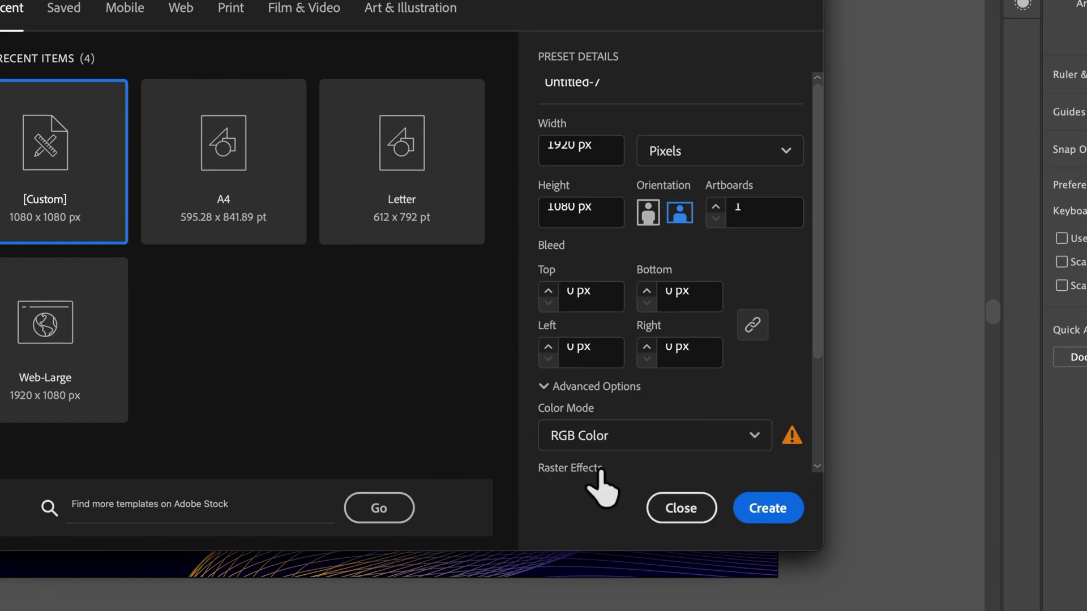
{"action": "left_click", "coordinate": [780, 510]}
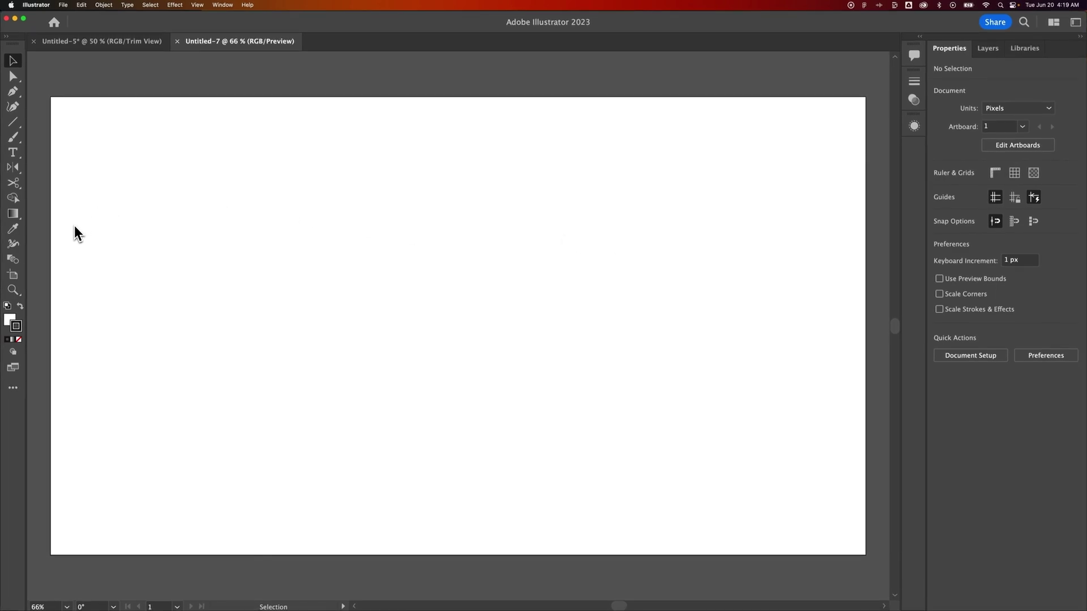
Step: Draw a 1920 x 1080 px rectangle from the artboard's top-left corner so it covers the whole artboard
{"action": "key", "text": "m"}
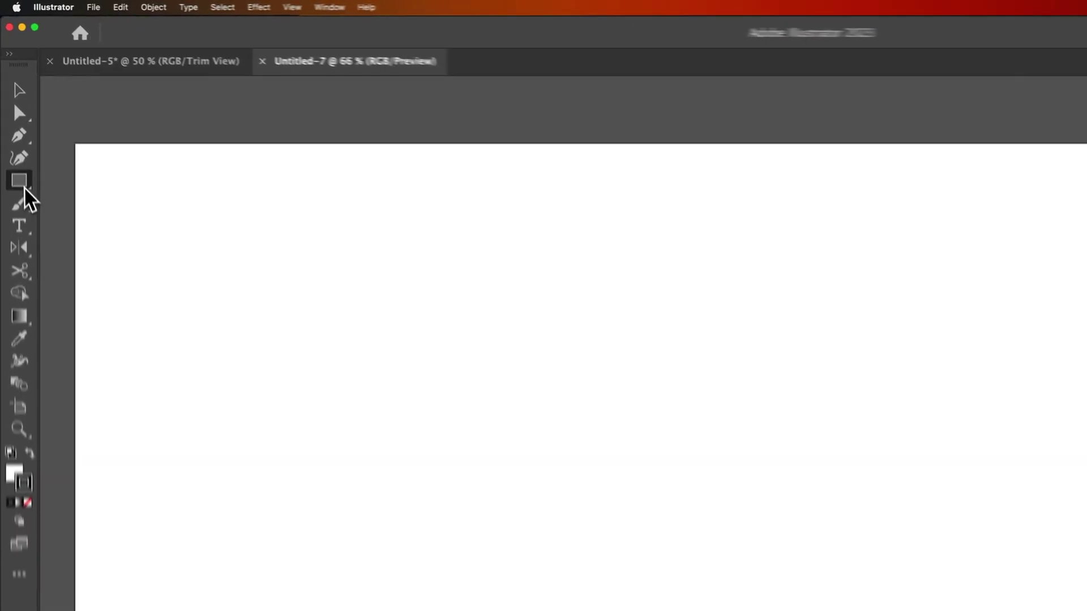
{"action": "left_click_drag", "start_coordinate": [28, 218], "coordinate": [86, 222]}
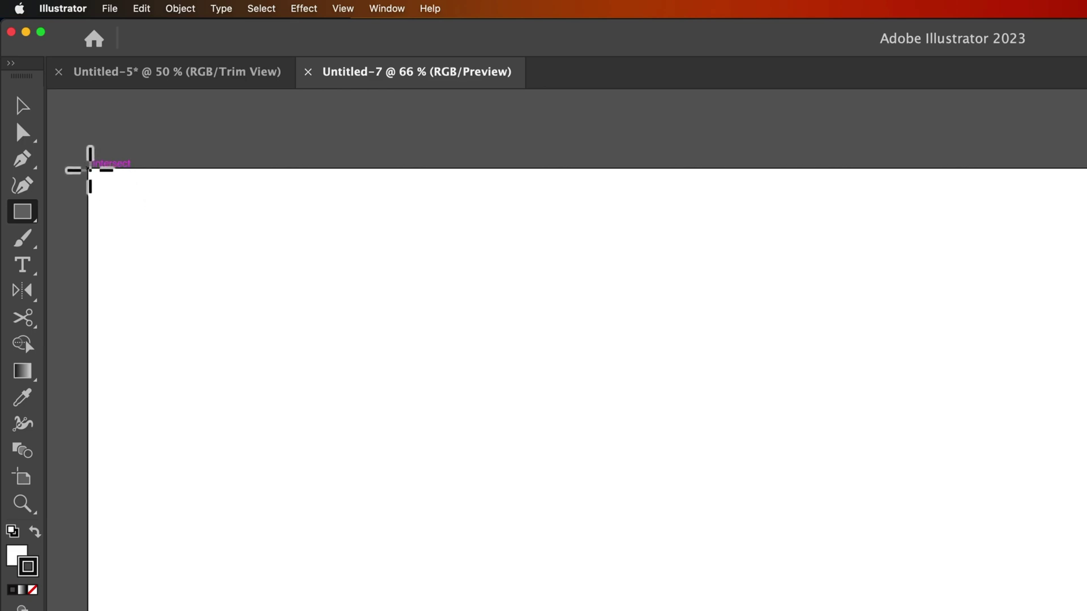
{"action": "left_click", "coordinate": [89, 169]}
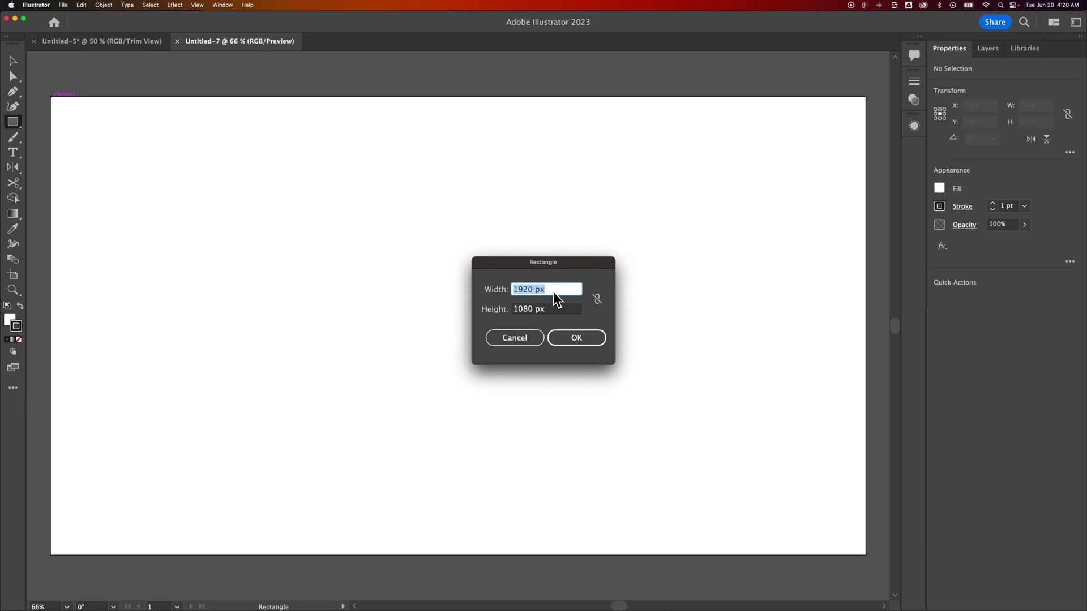
{"action": "left_click", "coordinate": [578, 337]}
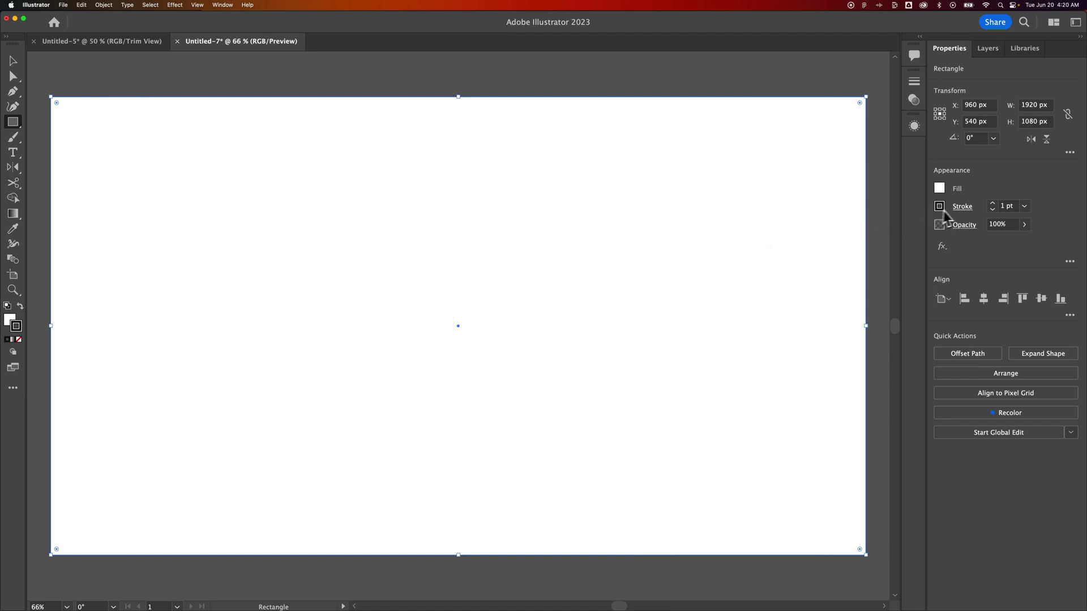
Step: Set the background rectangle's stroke weight to 0
{"action": "left_click", "coordinate": [1004, 206]}
{"action": "type", "text": "0"}
{"action": "key", "text": "Return"}
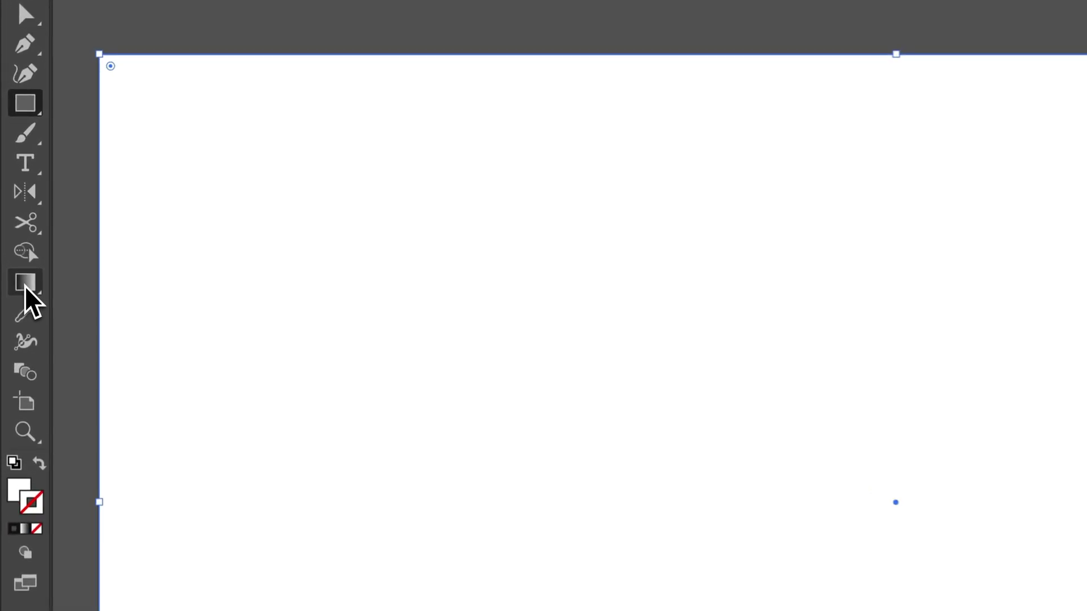
Step: Apply a linear white-to-black gradient to the rectangle's fill and leave its stroke set to none
{"action": "left_click", "coordinate": [26, 287]}
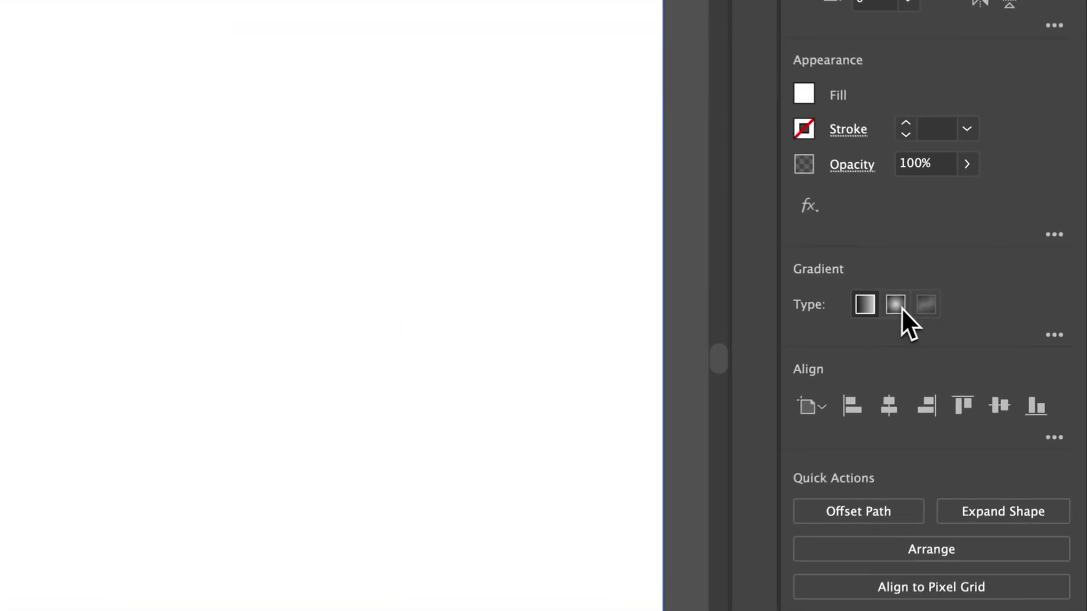
{"action": "left_click", "coordinate": [856, 305]}
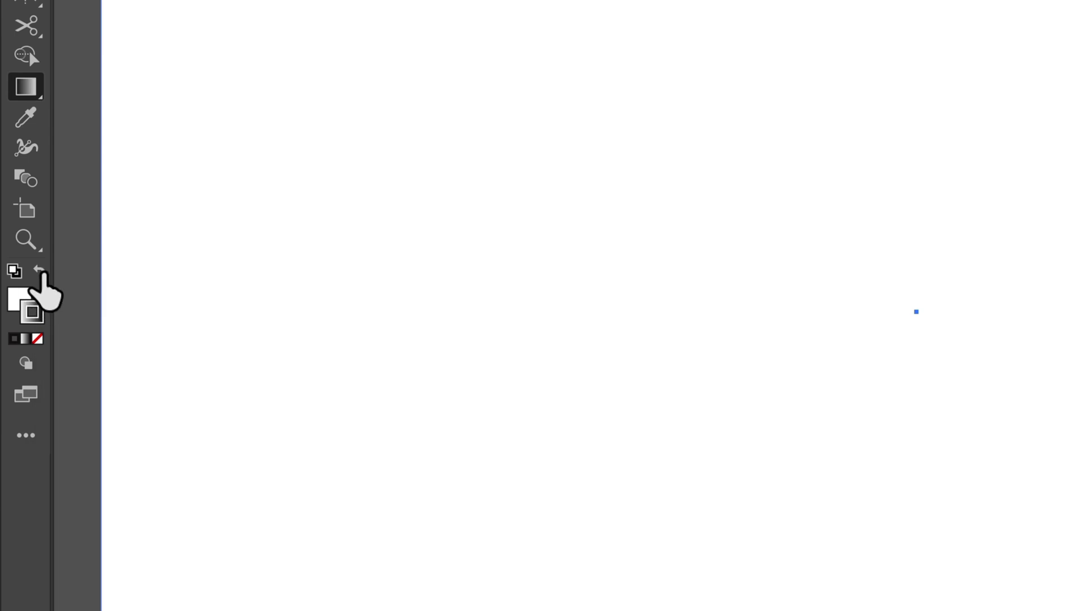
{"action": "left_click", "coordinate": [41, 271]}
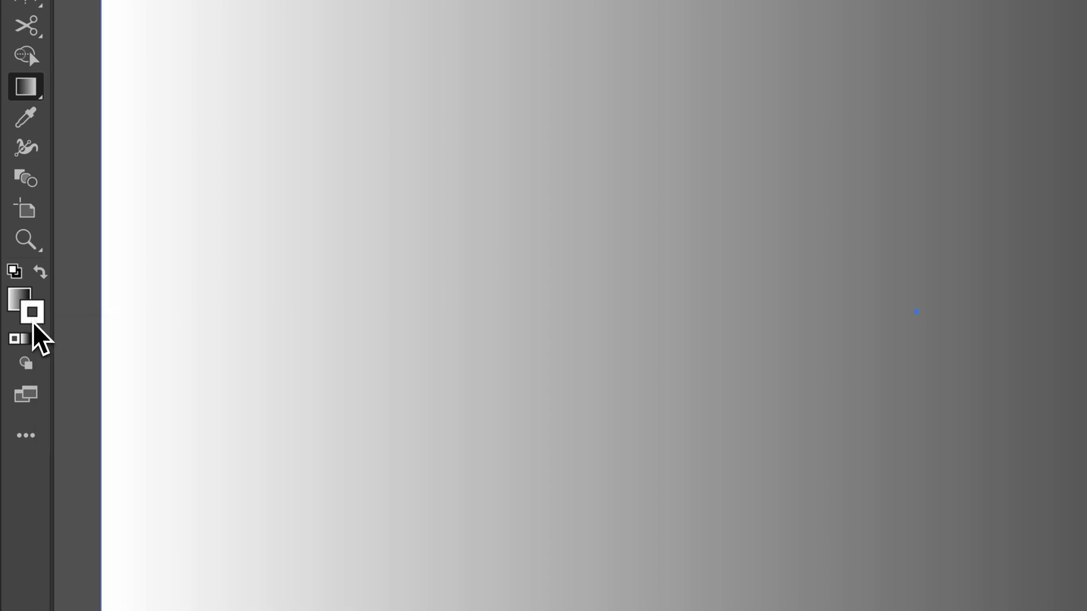
{"action": "left_click", "coordinate": [38, 339]}
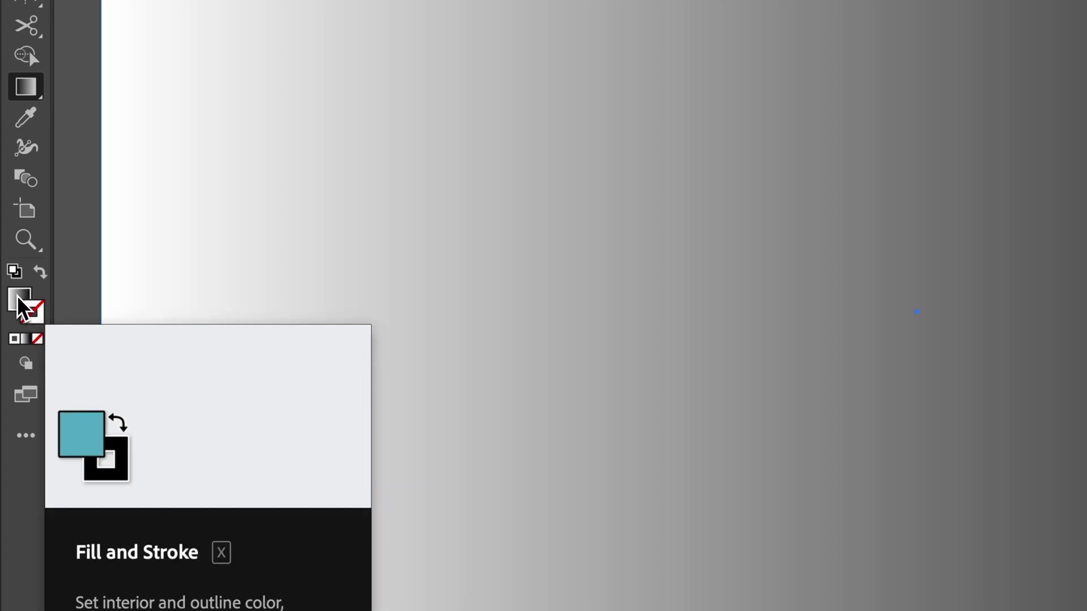
{"action": "left_click", "coordinate": [22, 303]}
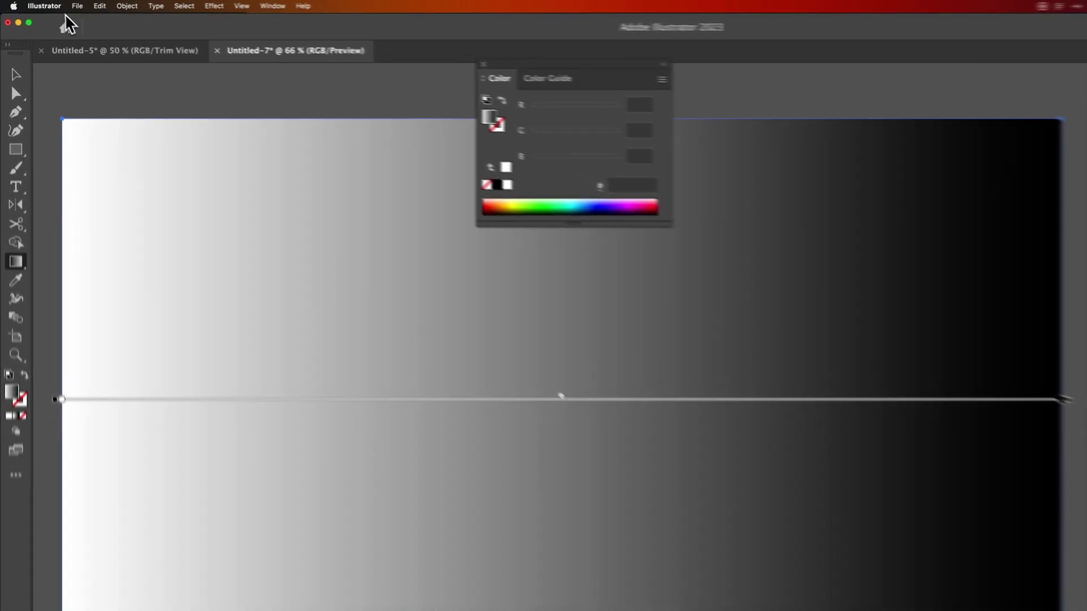
Step: Turn off Show Rich Tool Tips in the General preferences
{"action": "left_click", "coordinate": [44, 6]}
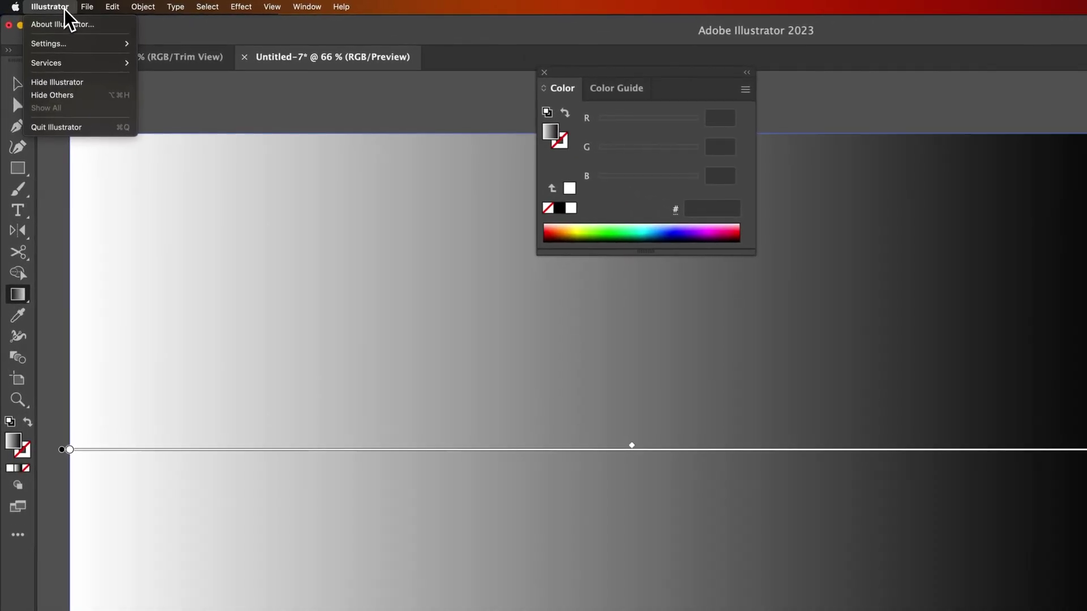
{"action": "mouse_move", "coordinate": [89, 45]}
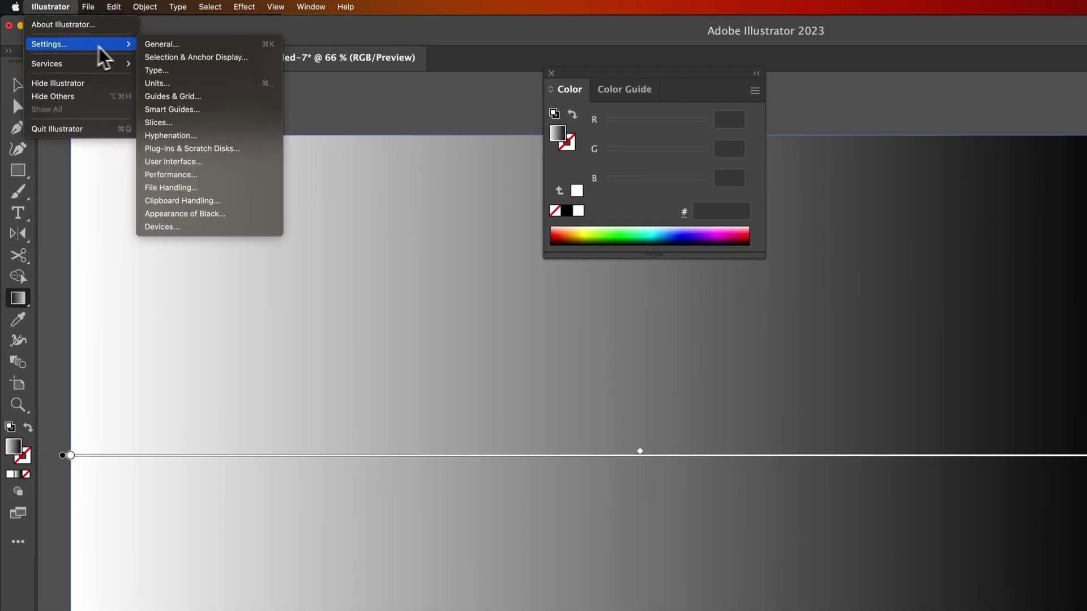
{"action": "left_click", "coordinate": [164, 46]}
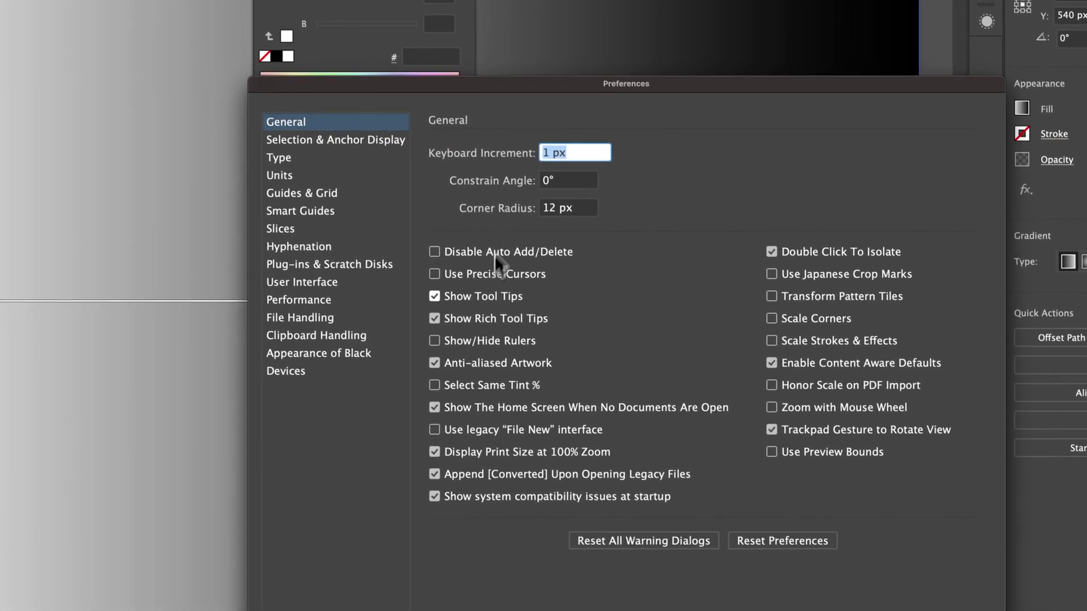
{"action": "left_click", "coordinate": [505, 342]}
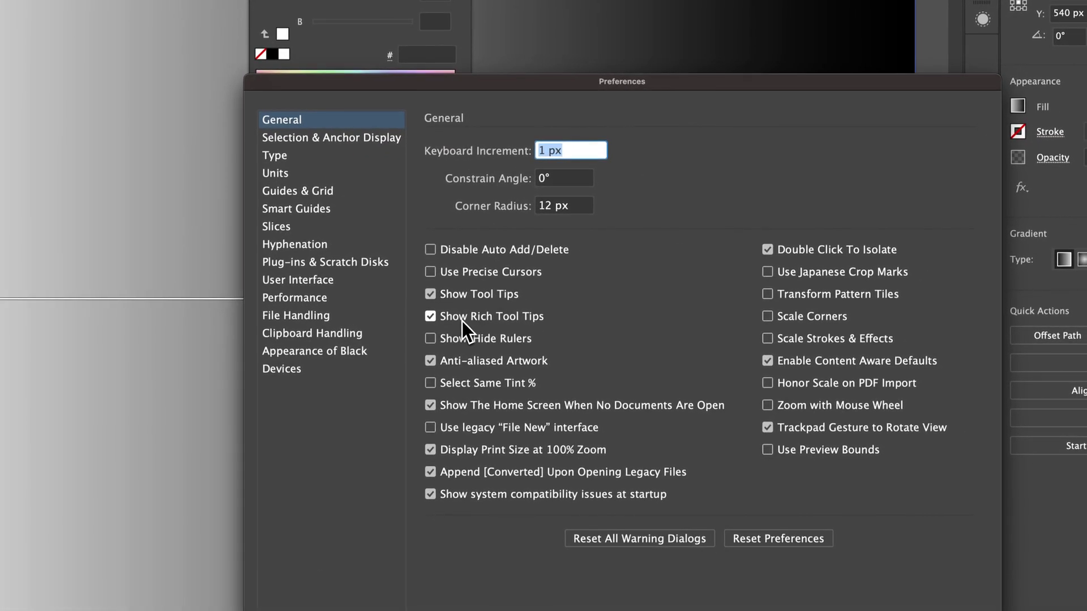
{"action": "left_click", "coordinate": [462, 318]}
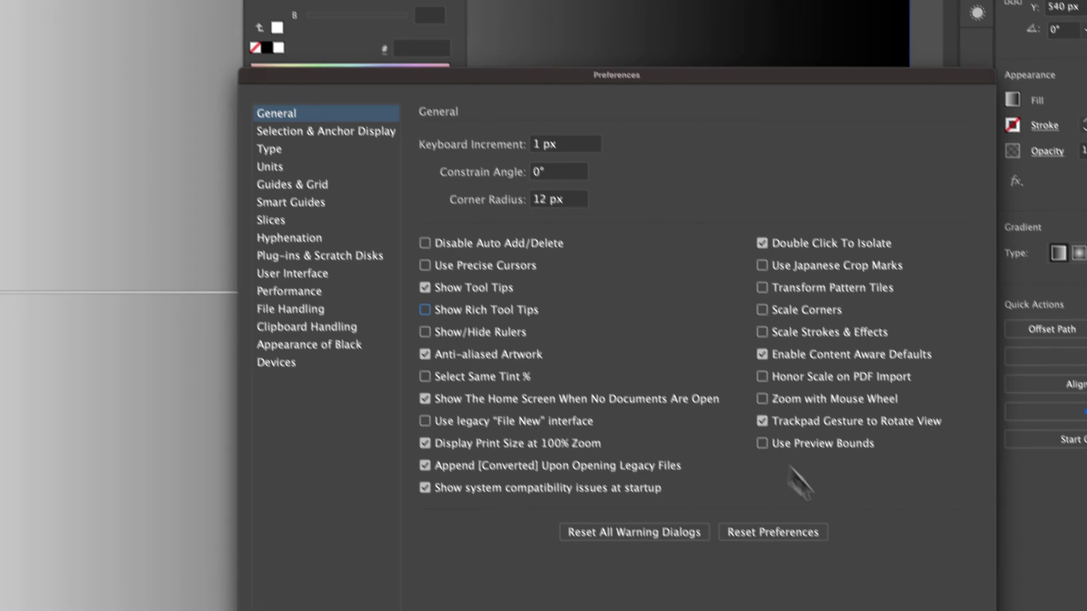
{"action": "left_click", "coordinate": [898, 594]}
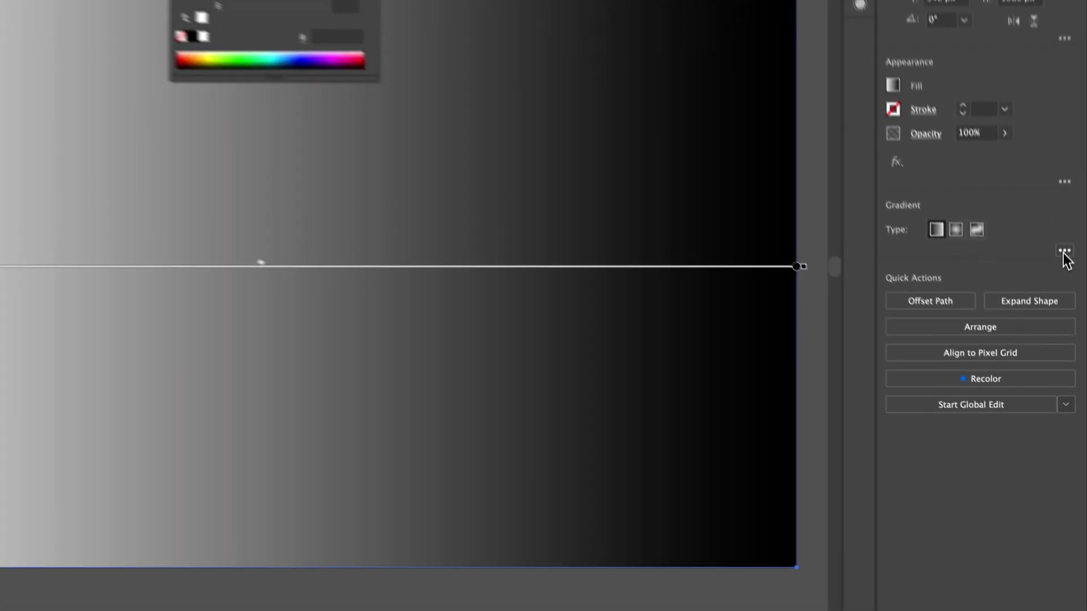
Step: Recolor the gradient's white starting stop to dark navy with R 0, G 0, B 35
{"action": "left_click", "coordinate": [1070, 315]}
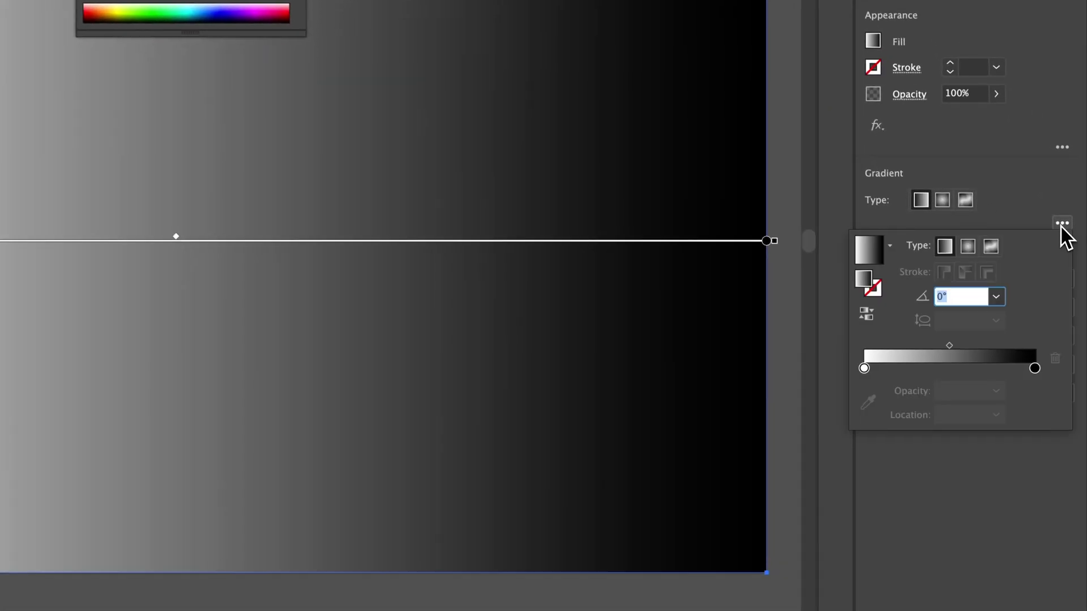
{"action": "double_click", "coordinate": [862, 367]}
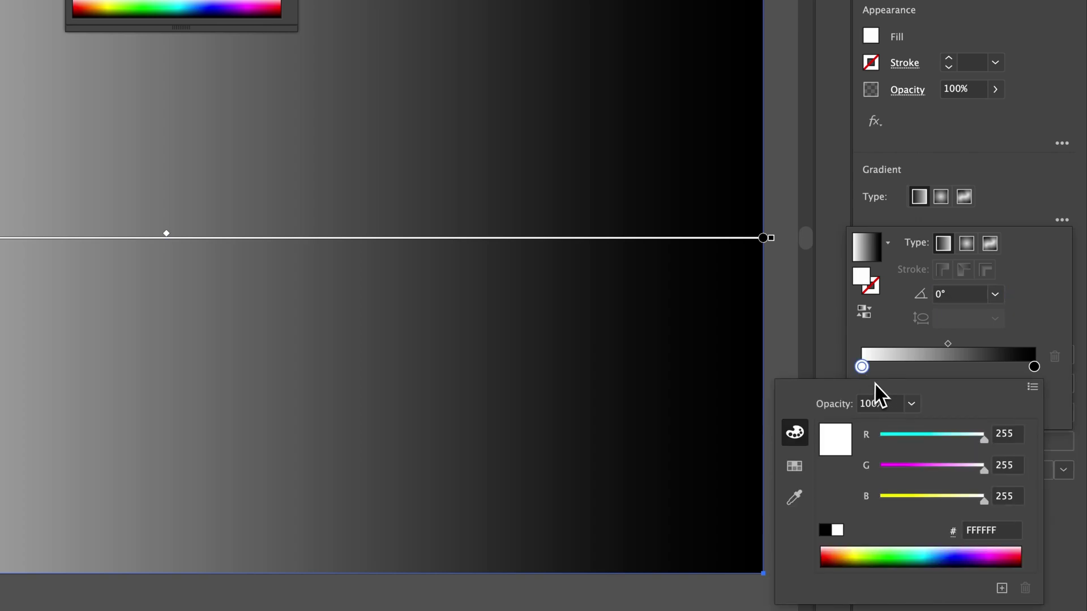
{"action": "left_click_drag", "start_coordinate": [893, 433], "coordinate": [878, 435]}
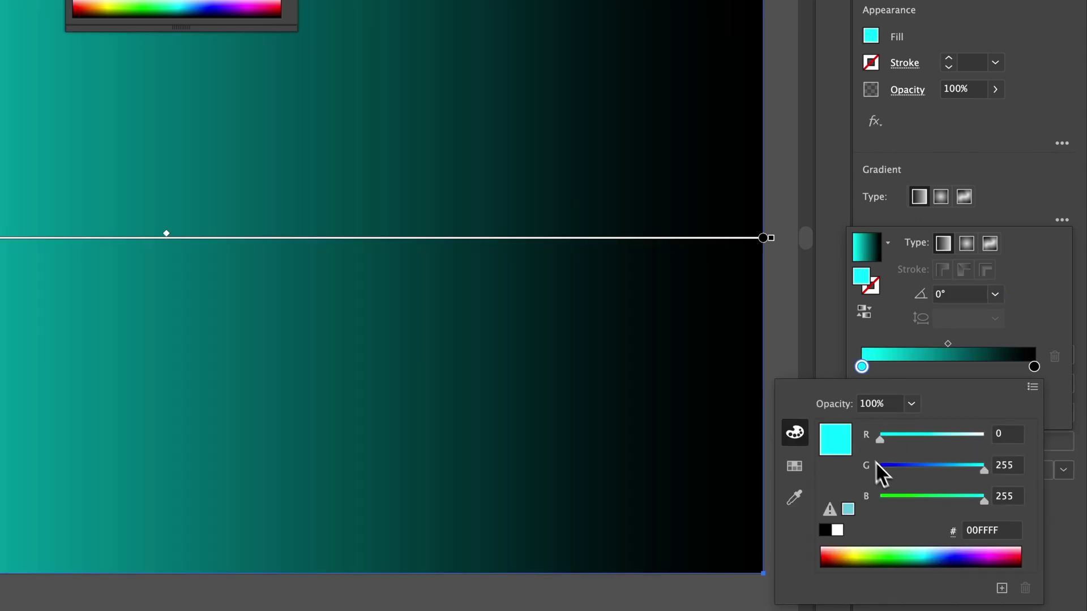
{"action": "left_click", "coordinate": [876, 465]}
{"action": "mouse_move", "coordinate": [889, 498]}
{"action": "left_mouse_down"}
{"action": "mouse_move", "coordinate": [874, 499]}
{"action": "mouse_move", "coordinate": [895, 501]}
{"action": "left_mouse_up"}
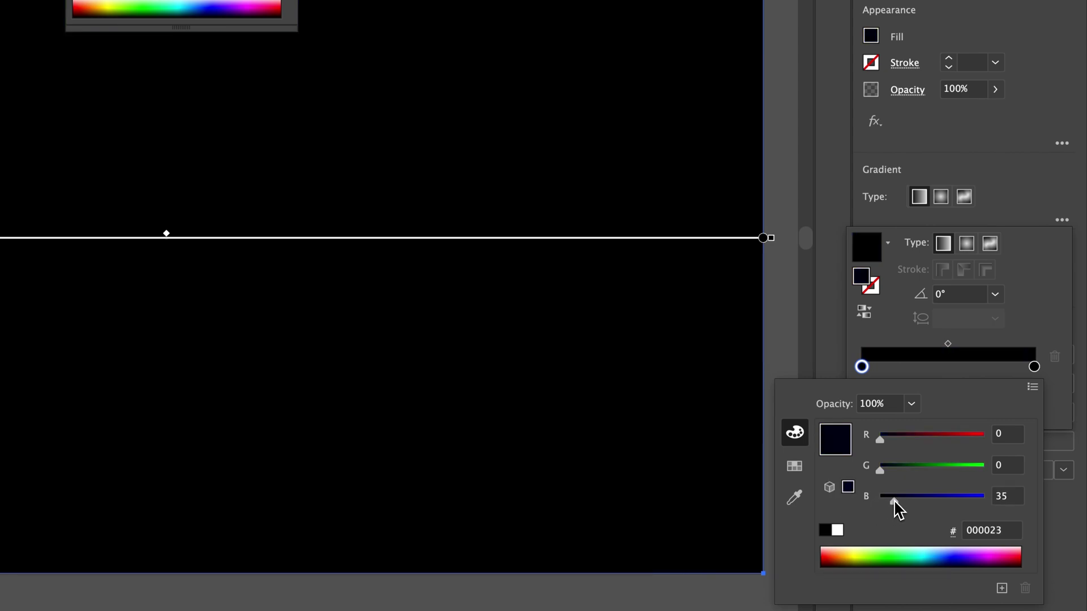
{"action": "left_click", "coordinate": [1028, 344]}
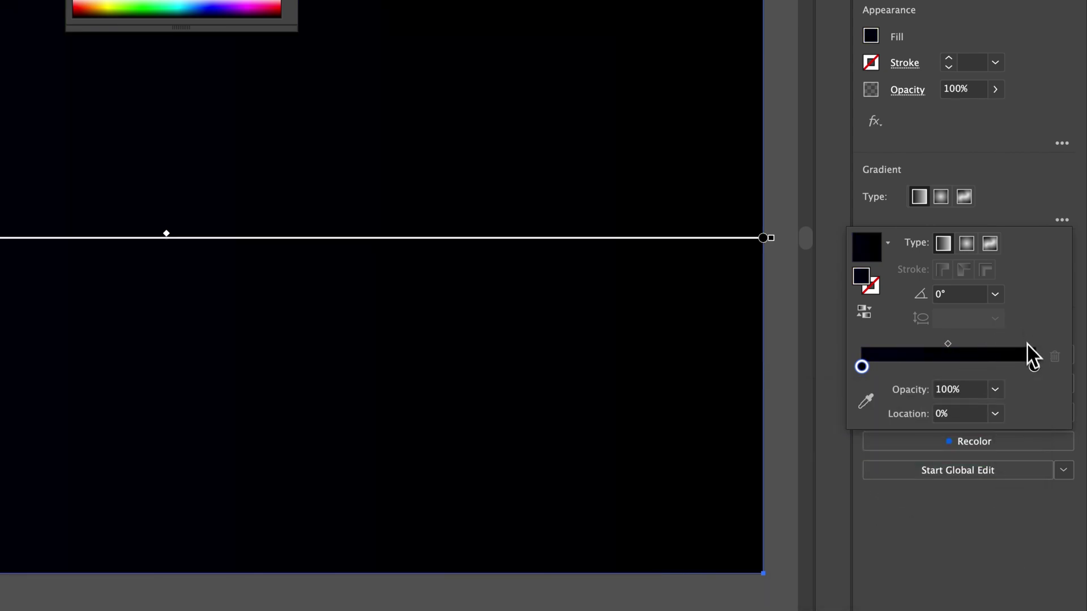
Step: Recolor the gradient's black end stop to navy with R 0, G 0, B 50 (000032)
{"action": "double_click", "coordinate": [1034, 367]}
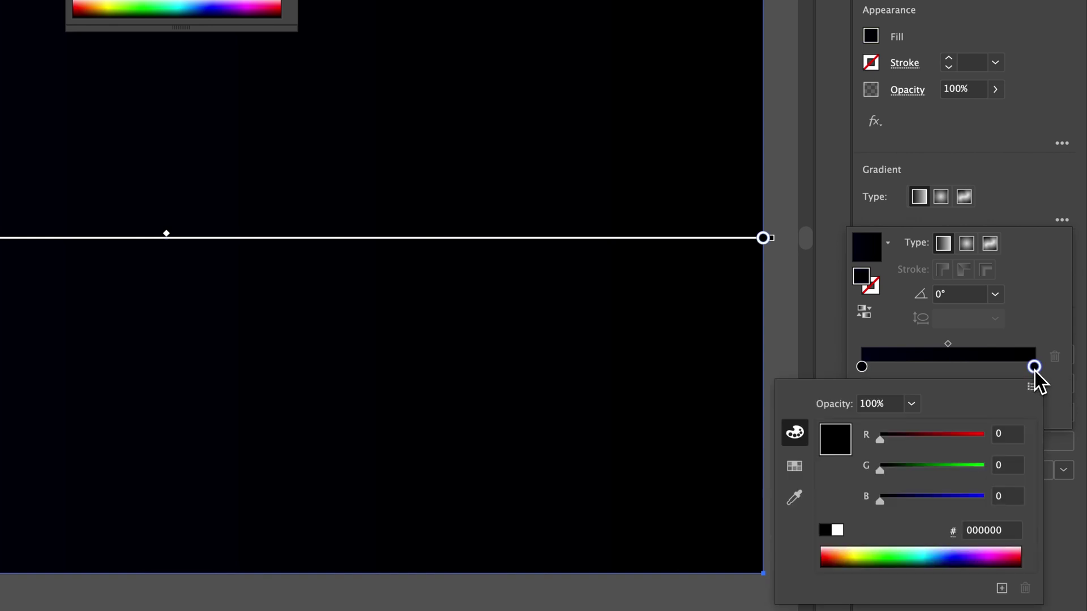
{"action": "left_click_drag", "start_coordinate": [880, 501], "coordinate": [897, 501]}
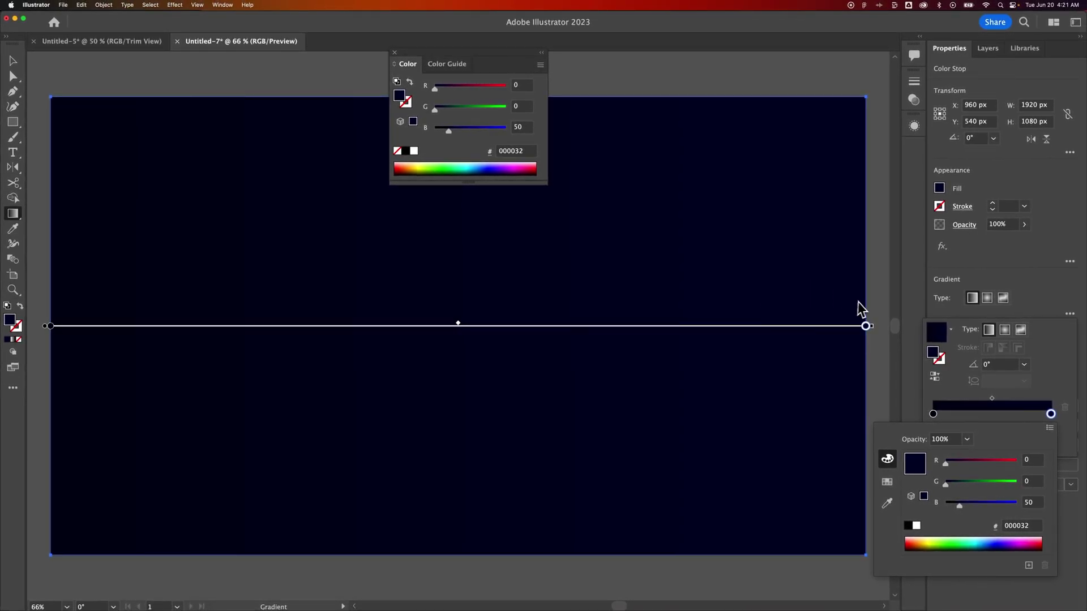
{"action": "left_click", "coordinate": [1043, 338]}
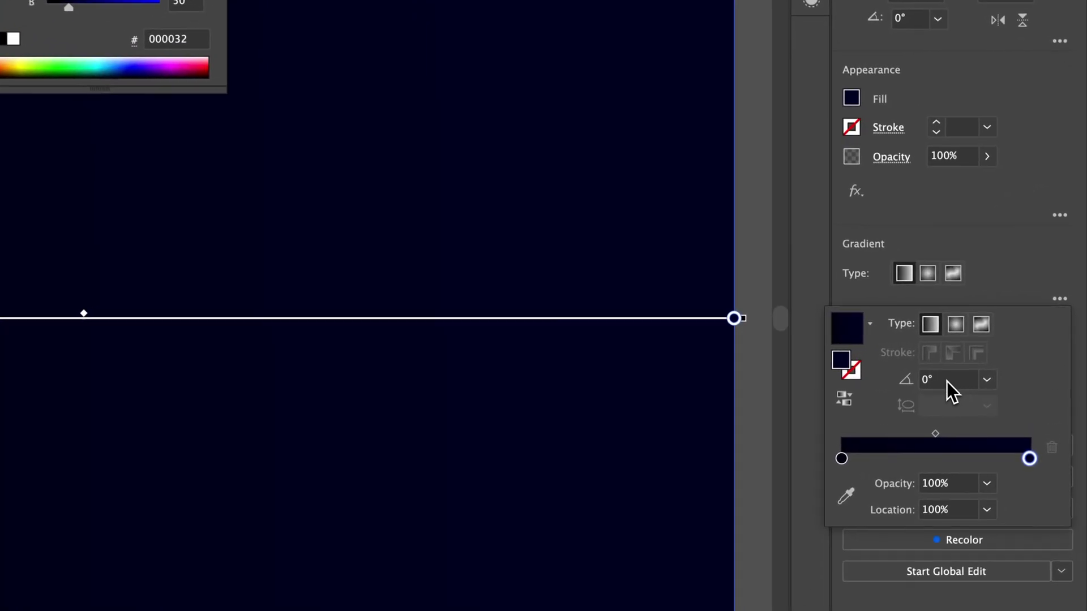
Step: Set the background gradient's angle to 45°
{"action": "left_click", "coordinate": [997, 366]}
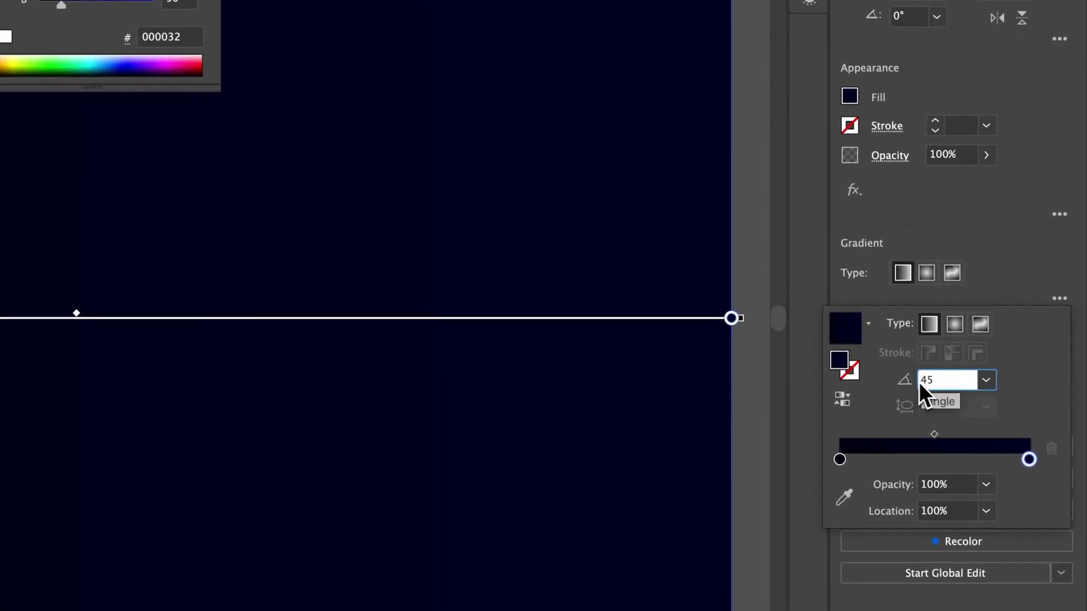
{"action": "type", "text": "45"}
{"action": "key", "text": "Return"}
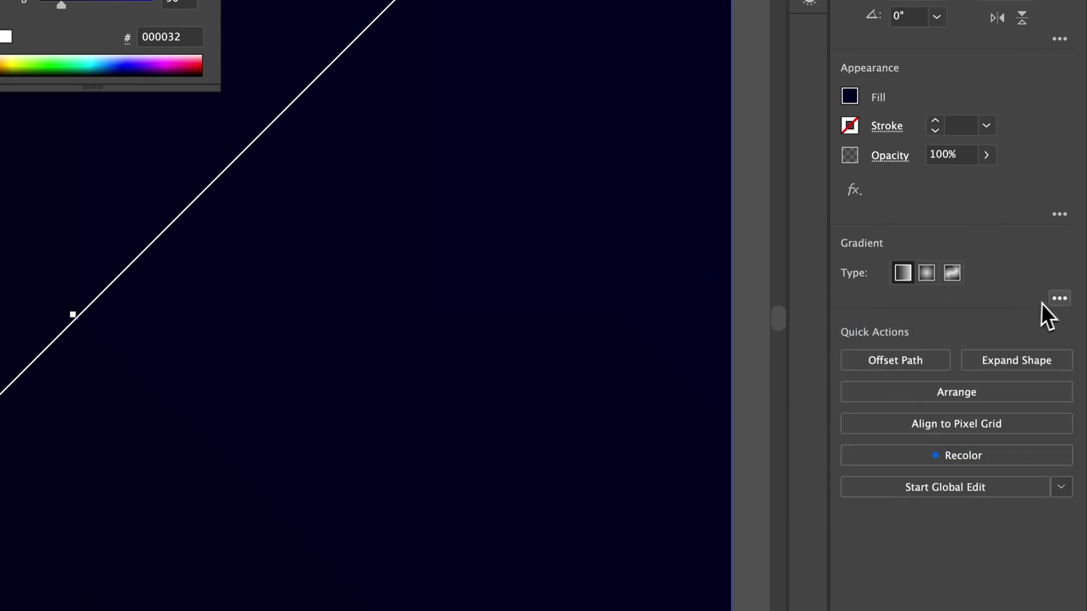
Step: Set the background gradient's angle to 30°
{"action": "left_click", "coordinate": [1056, 299]}
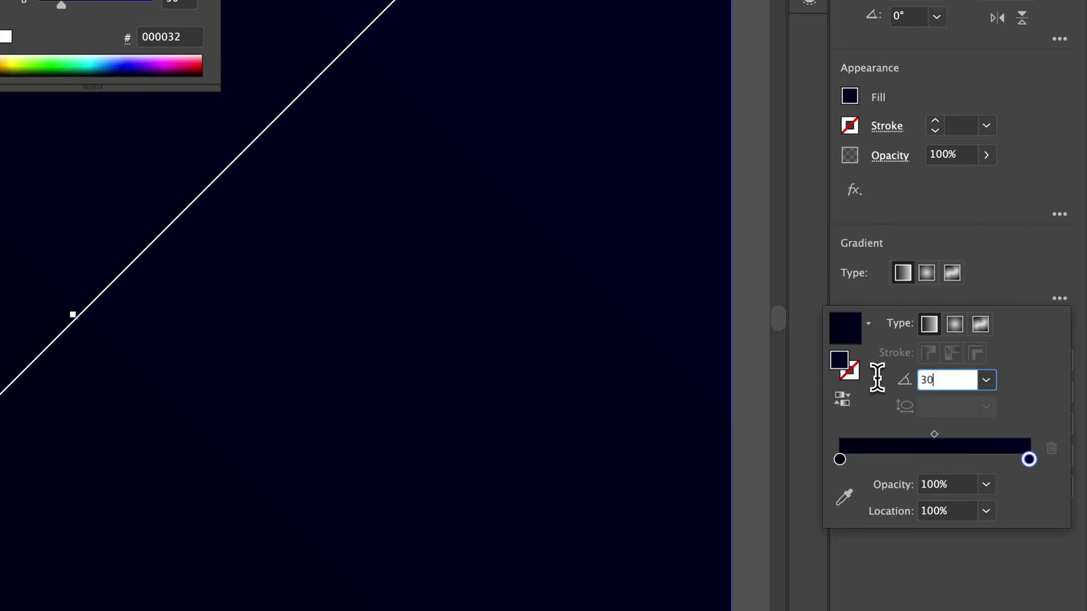
{"action": "type", "text": "30"}
{"action": "key", "text": "Return"}
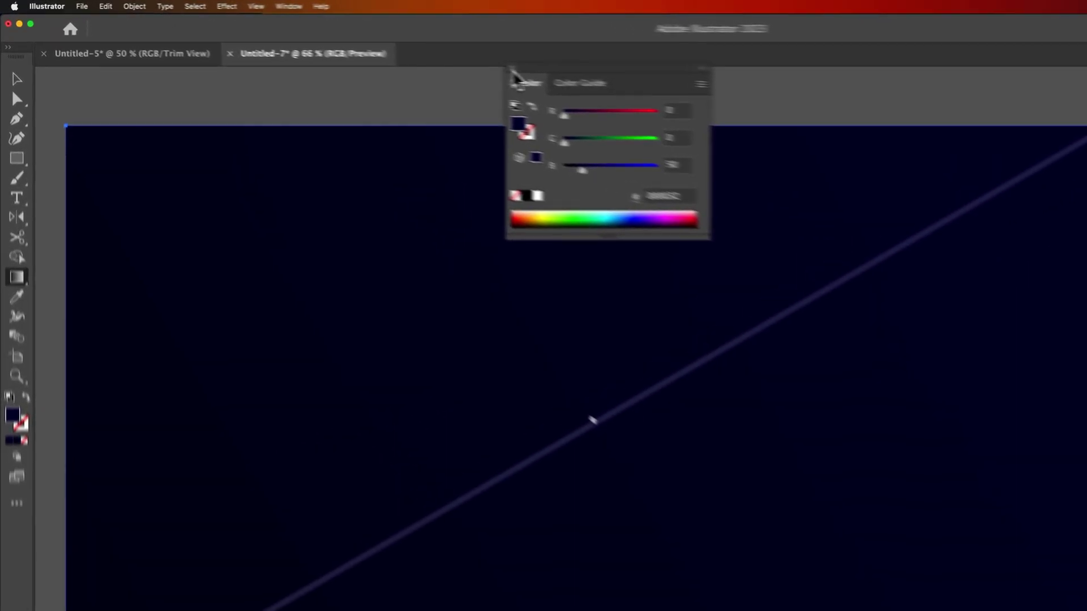
Step: Open the Grain texture effect for the gradient background rectangle
{"action": "left_click", "coordinate": [396, 56]}
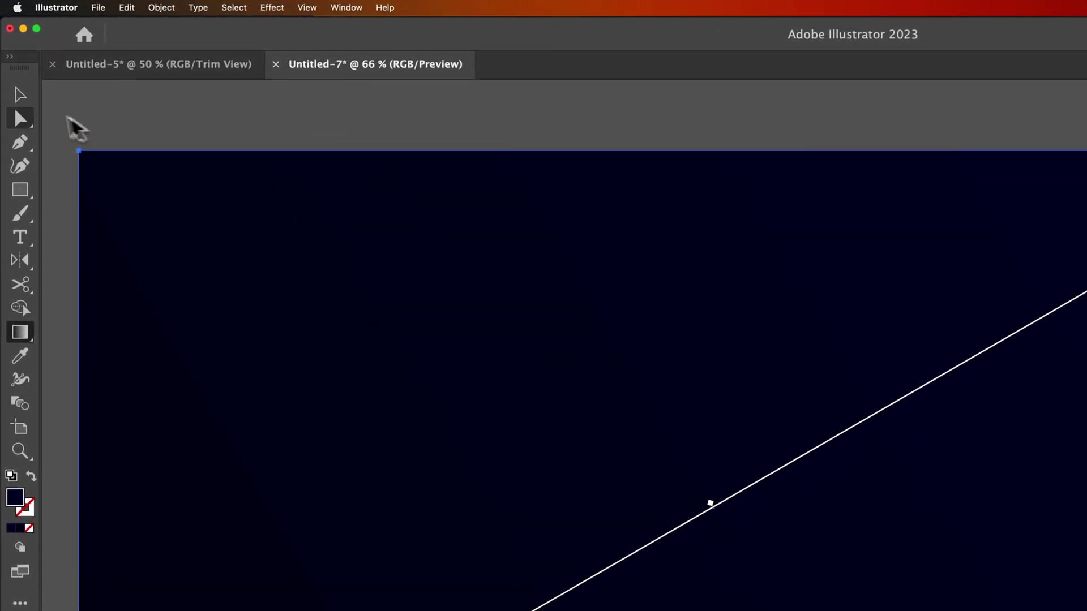
{"action": "left_click", "coordinate": [22, 95]}
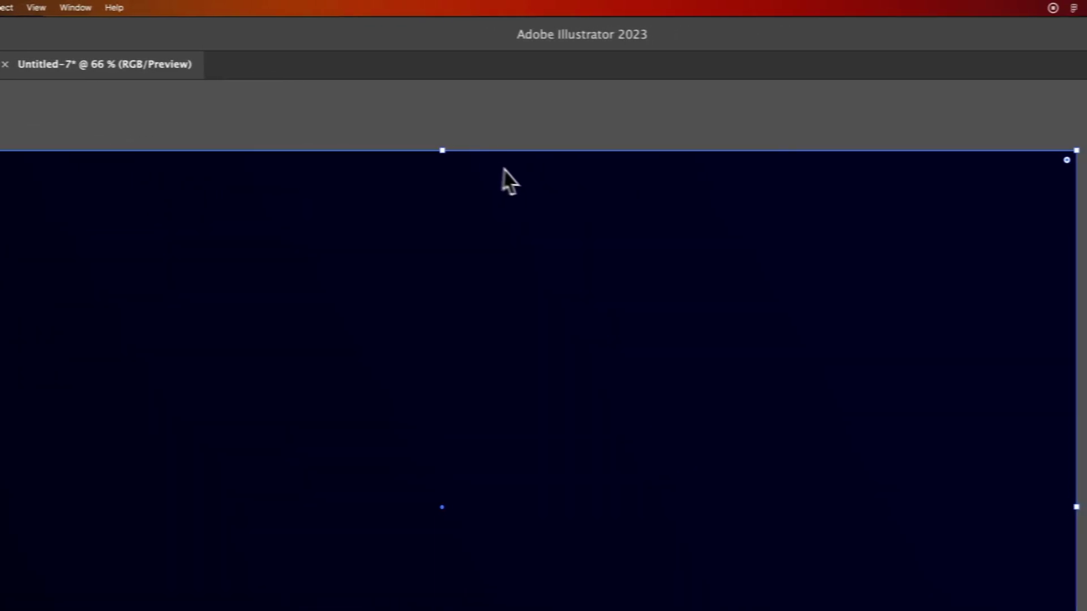
{"action": "left_click_drag", "start_coordinate": [630, 126], "coordinate": [586, 221]}
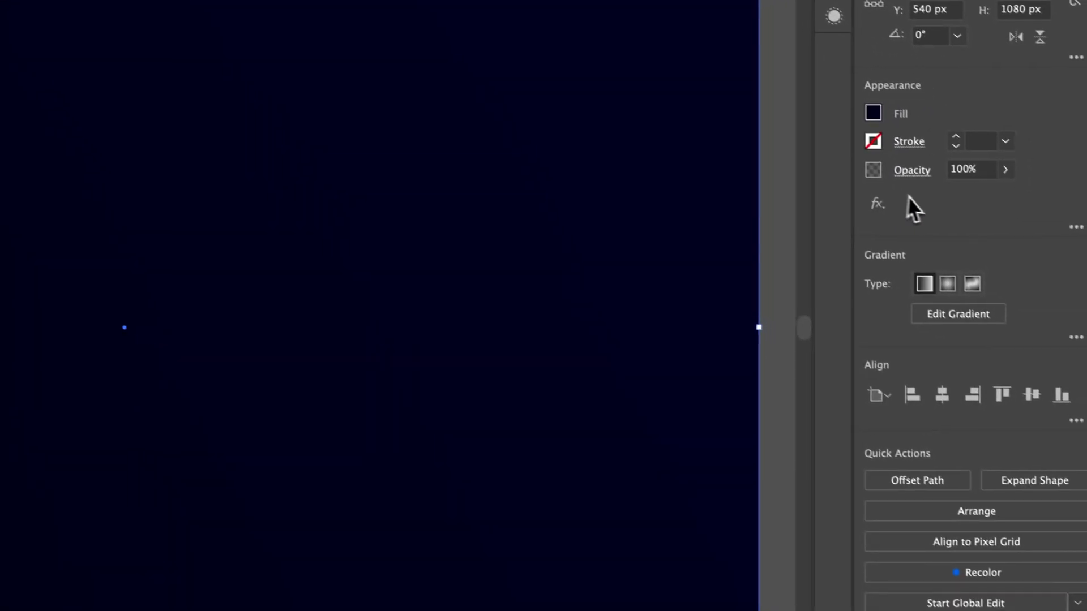
{"action": "left_click", "coordinate": [868, 196]}
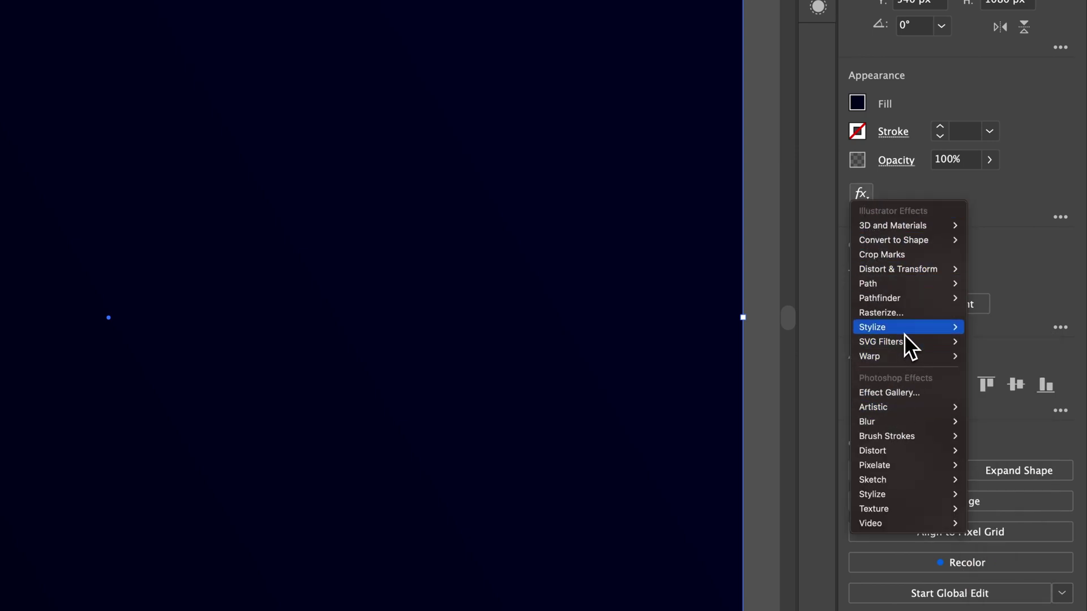
{"action": "mouse_move", "coordinate": [907, 506]}
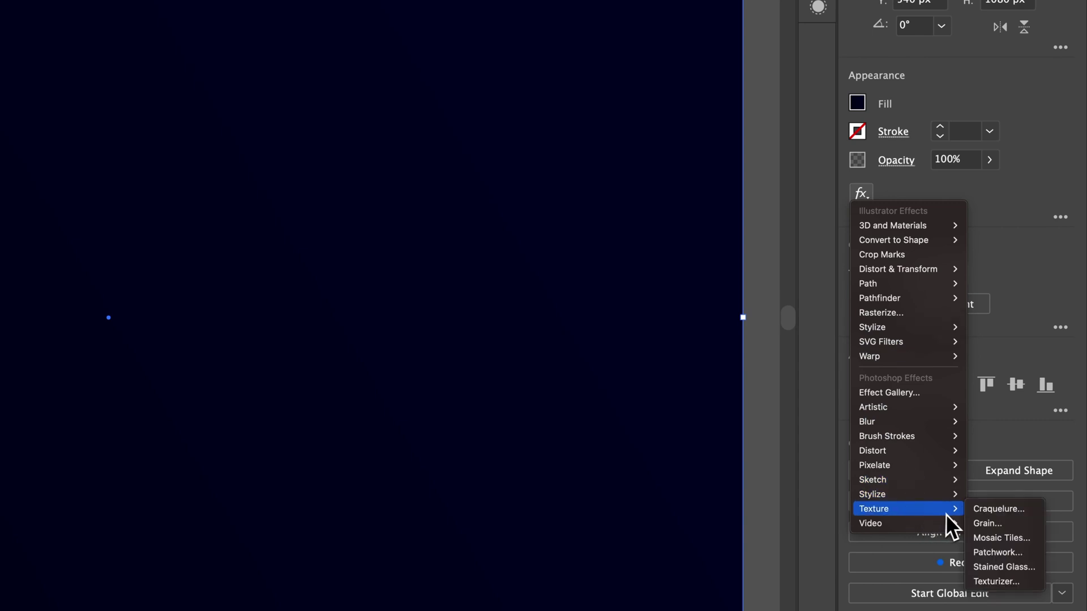
{"action": "left_click", "coordinate": [1001, 525]}
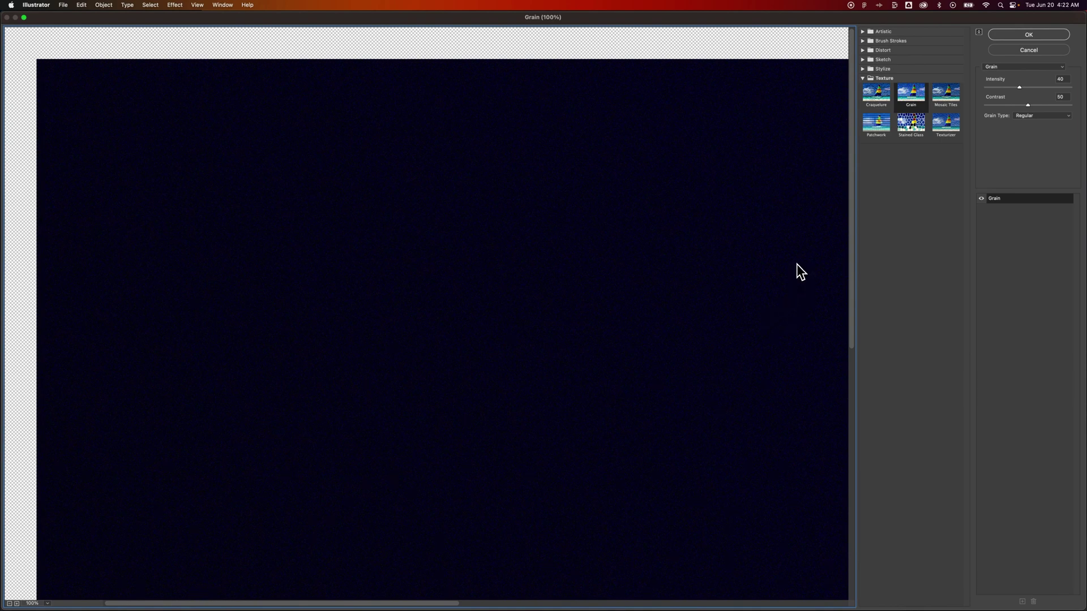
{"action": "left_click", "coordinate": [872, 79]}
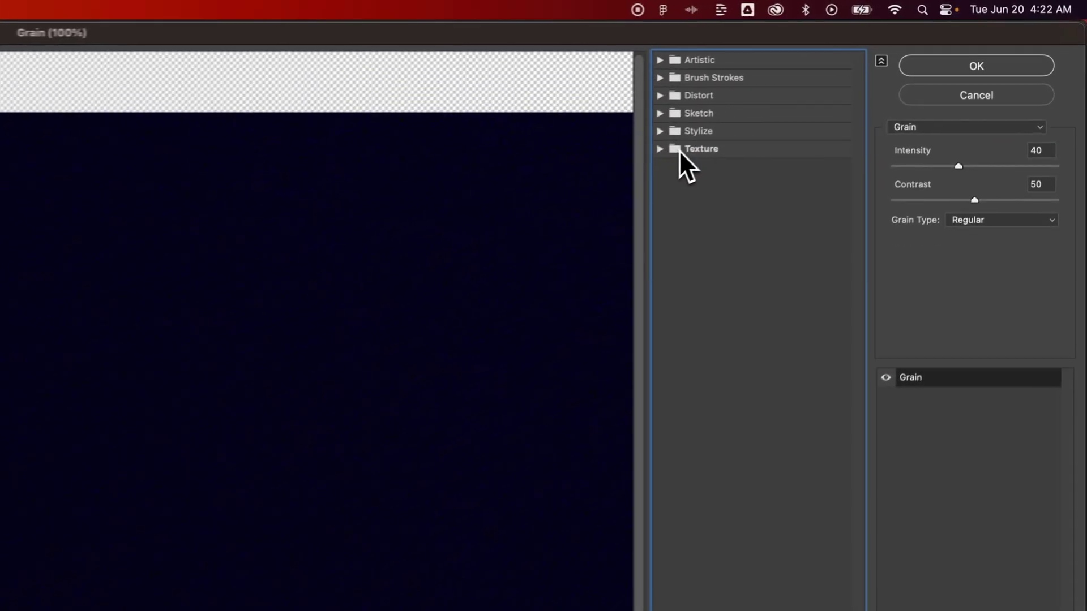
{"action": "left_click", "coordinate": [680, 150]}
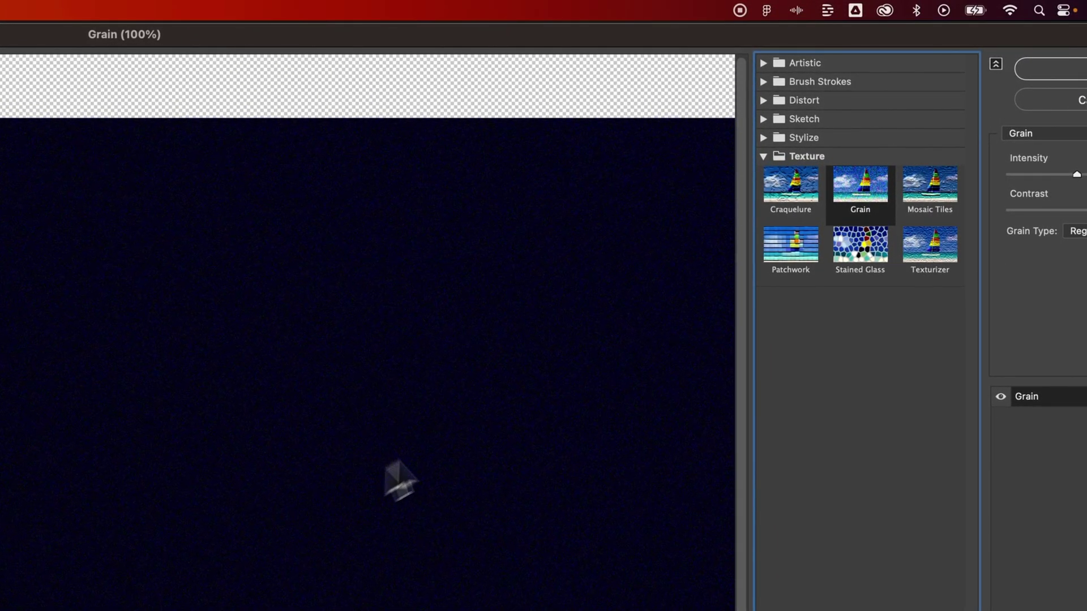
Step: Switch the background's effect to the artistic Film Grain, set Intensity to 0, adjust the Grain amount slightly, and apply it
{"action": "left_click", "coordinate": [765, 64]}
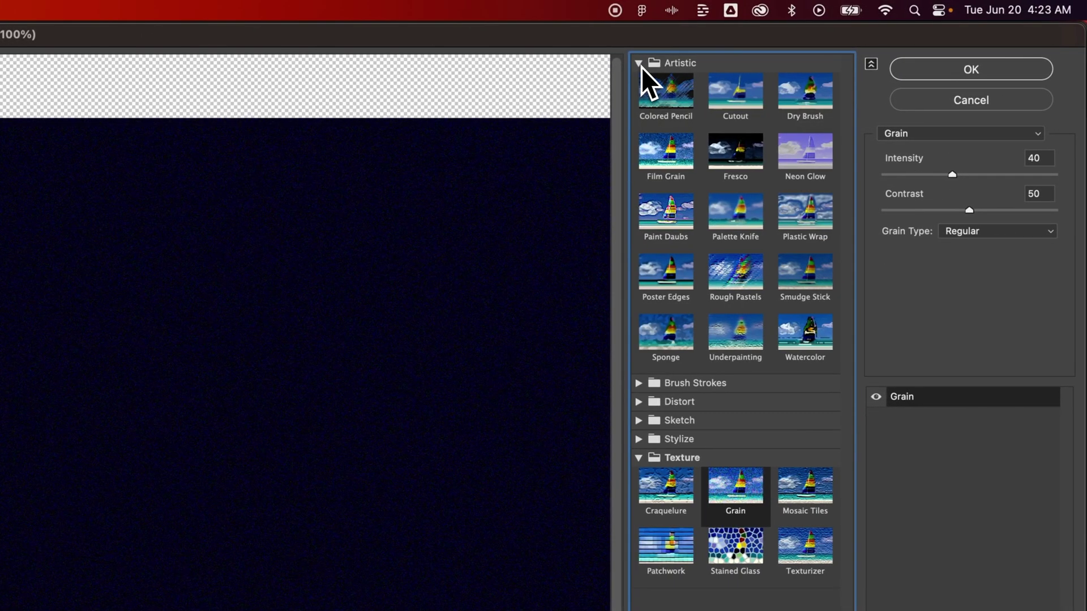
{"action": "left_click", "coordinate": [660, 153]}
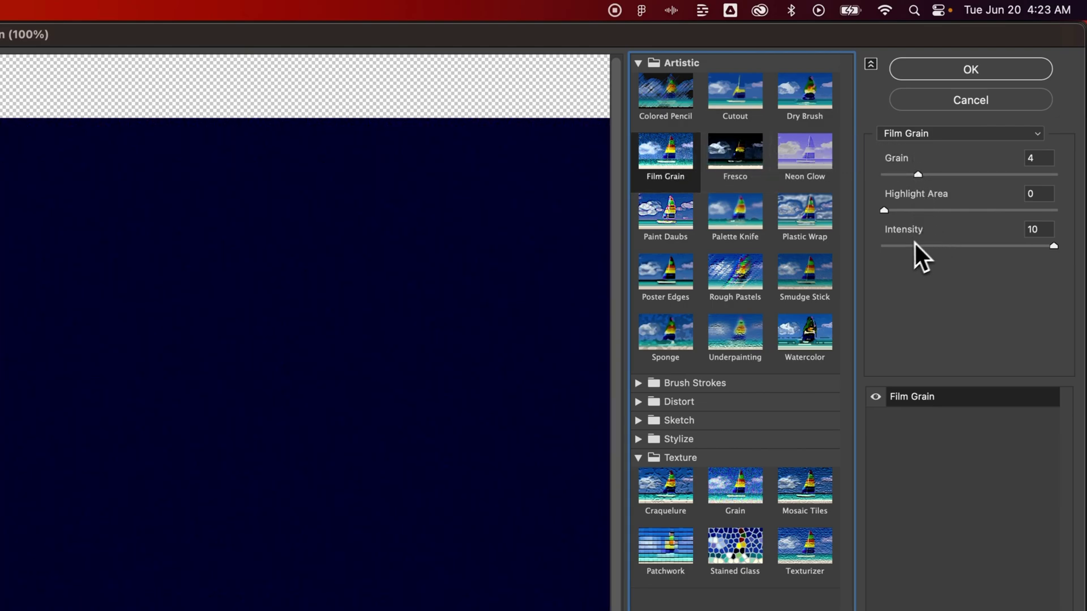
{"action": "left_click_drag", "start_coordinate": [915, 245], "coordinate": [867, 250]}
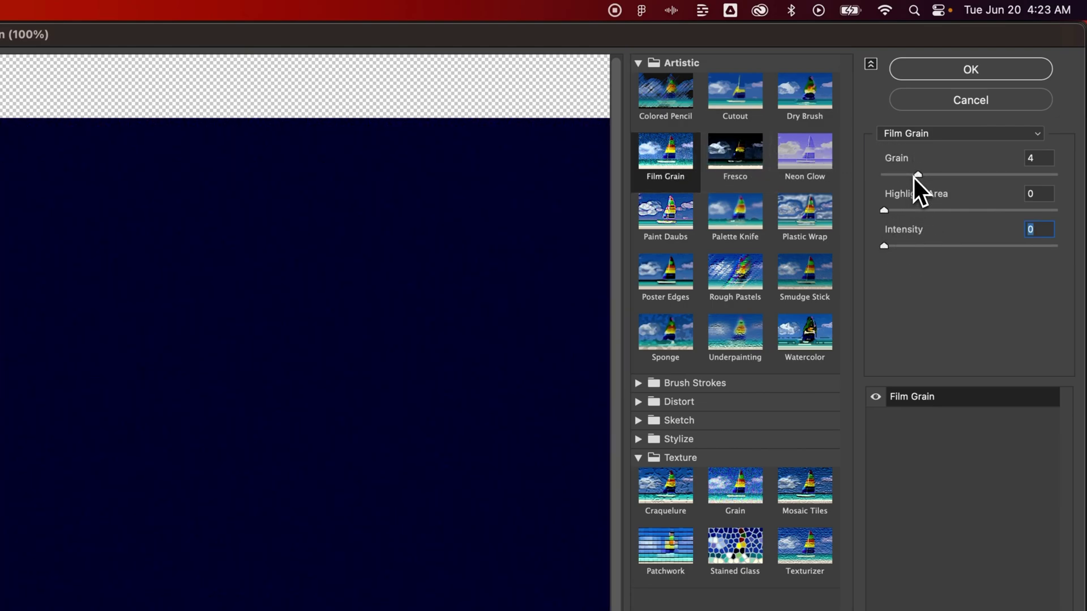
{"action": "left_click_drag", "start_coordinate": [914, 177], "coordinate": [925, 177]}
{"action": "left_click", "coordinate": [964, 70]}
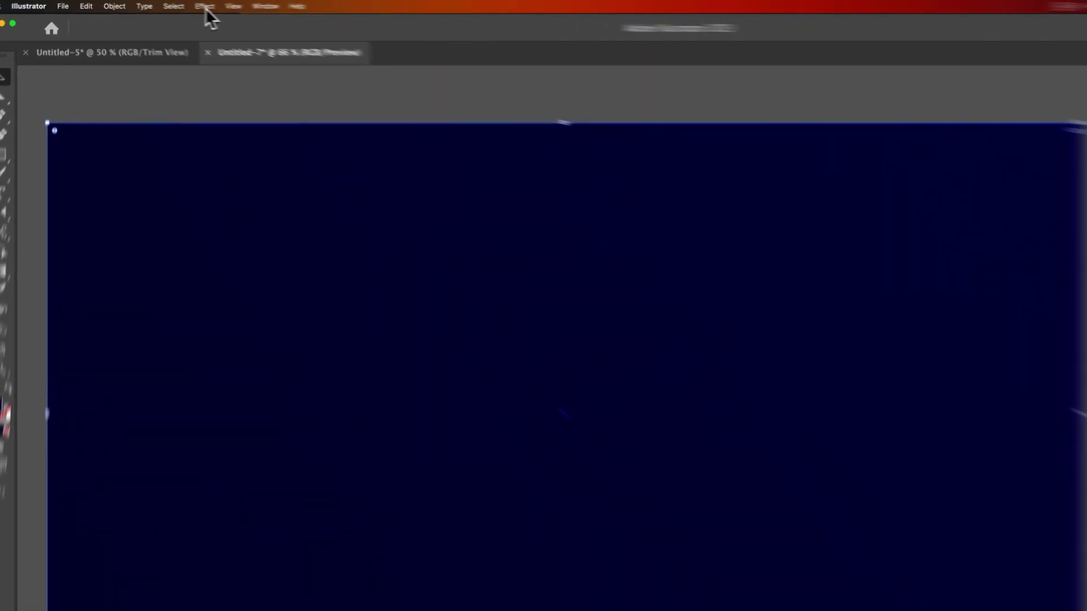
Step: Set the document raster effects resolution to High (300 ppi)
{"action": "left_click", "coordinate": [174, 6]}
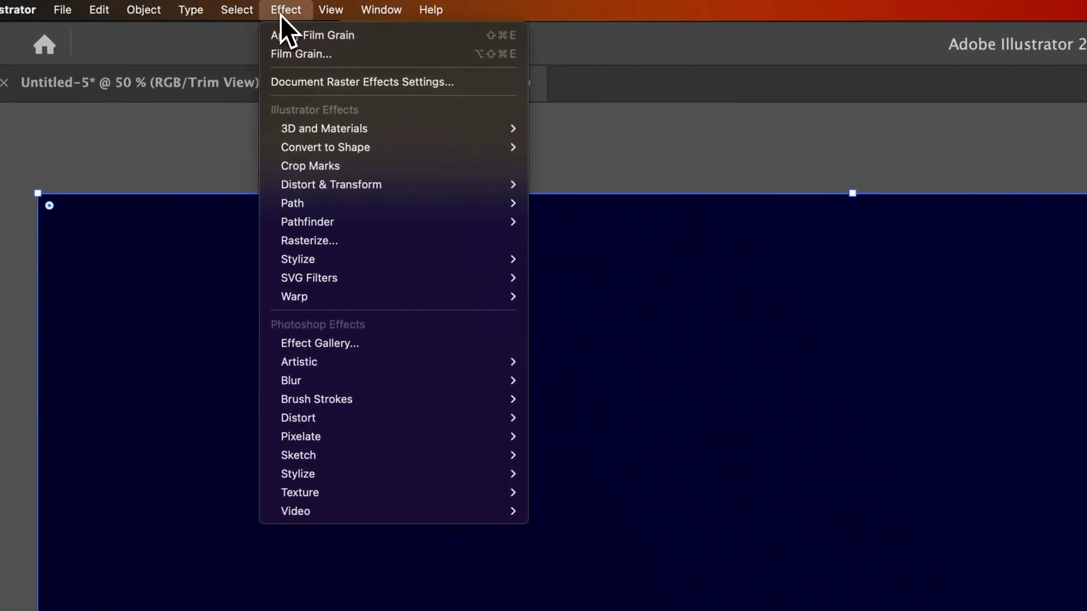
{"action": "left_click", "coordinate": [295, 83]}
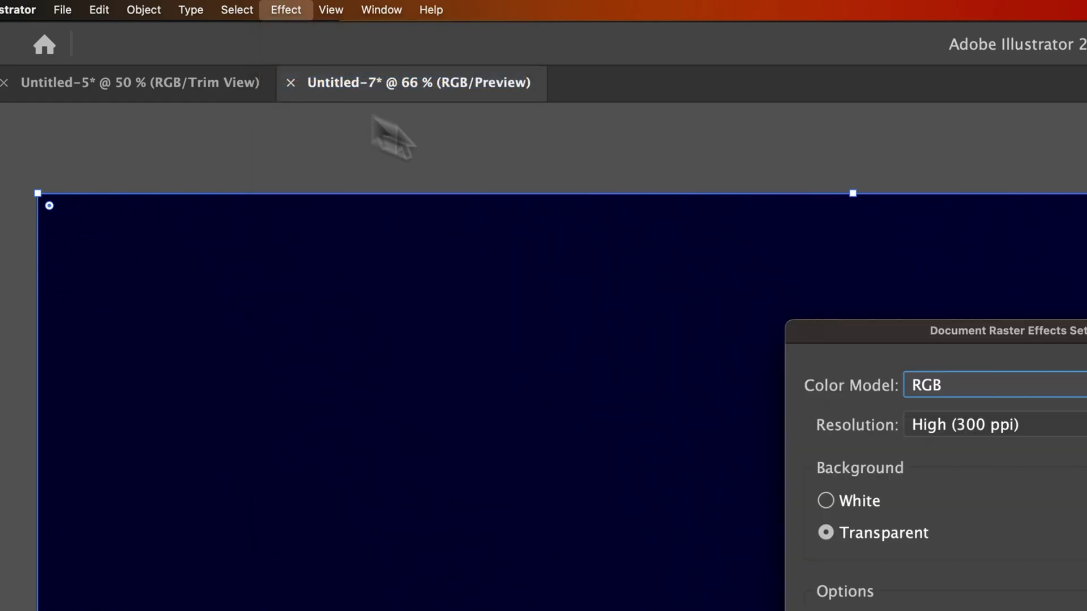
{"action": "left_click", "coordinate": [1001, 431]}
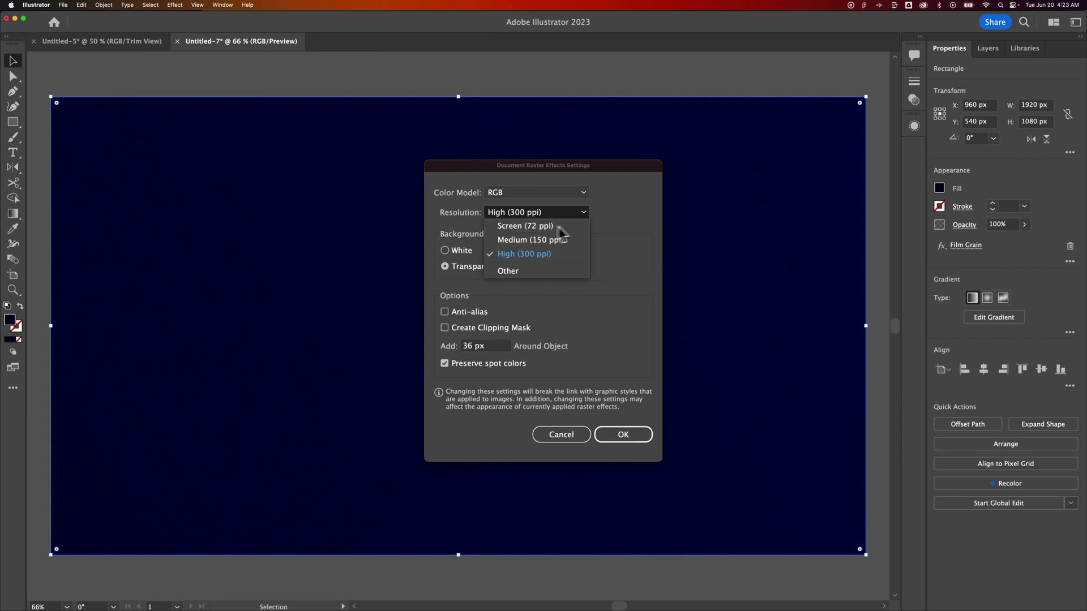
{"action": "left_click", "coordinate": [621, 227]}
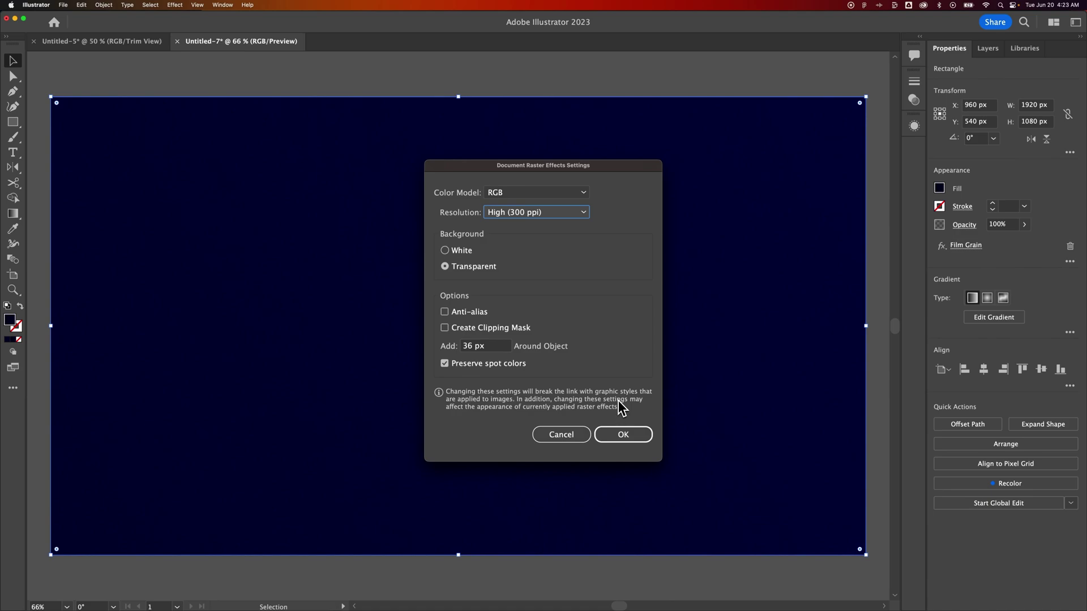
{"action": "left_click", "coordinate": [625, 434]}
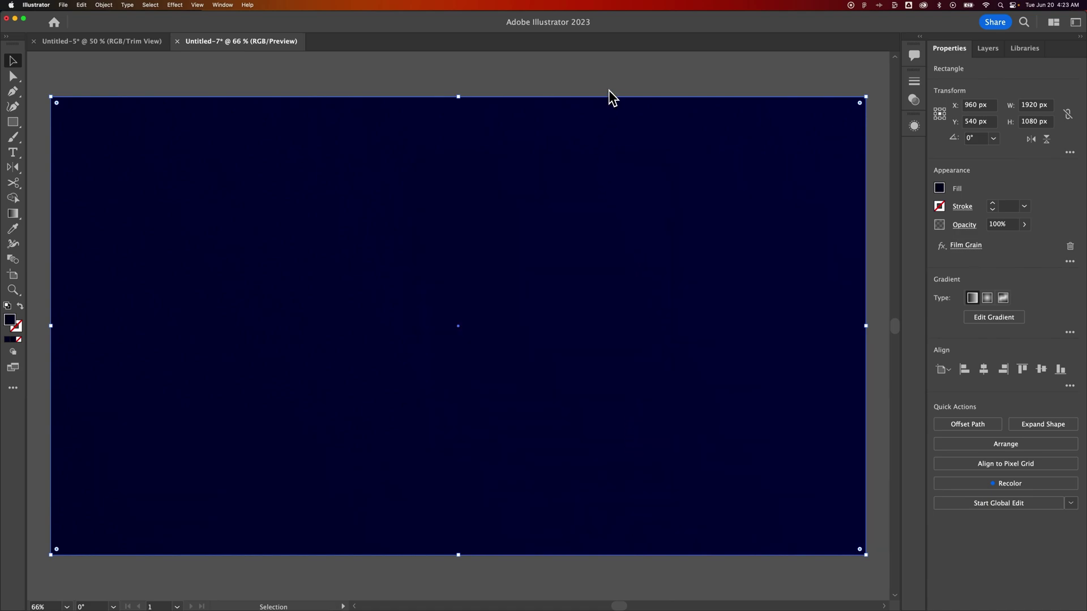
Step: Lock the background rectangle so that it cannot be selected
{"action": "key", "text": "a"}
{"action": "key", "text": "super+1"}
{"action": "key", "text": "super+="}
{"action": "key", "text": "super+="}
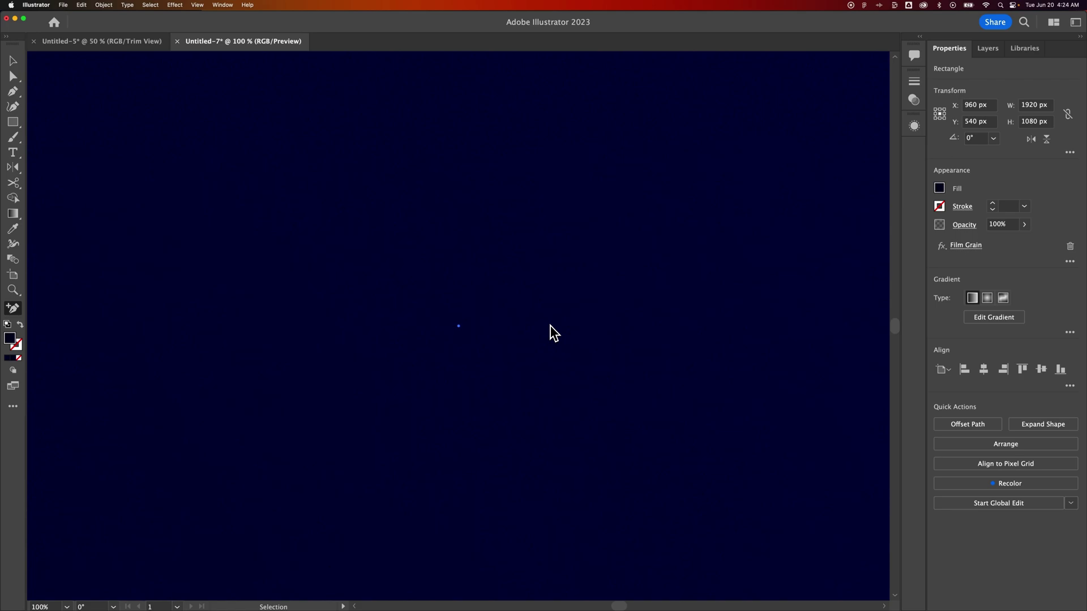
{"action": "key", "text": "super+0"}
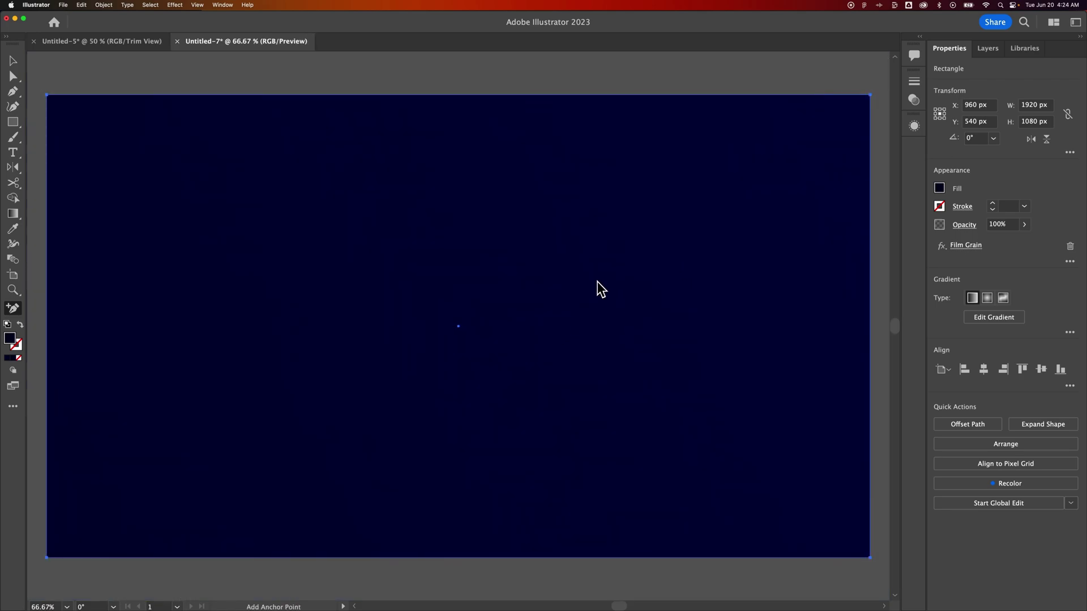
{"action": "key", "text": "v"}
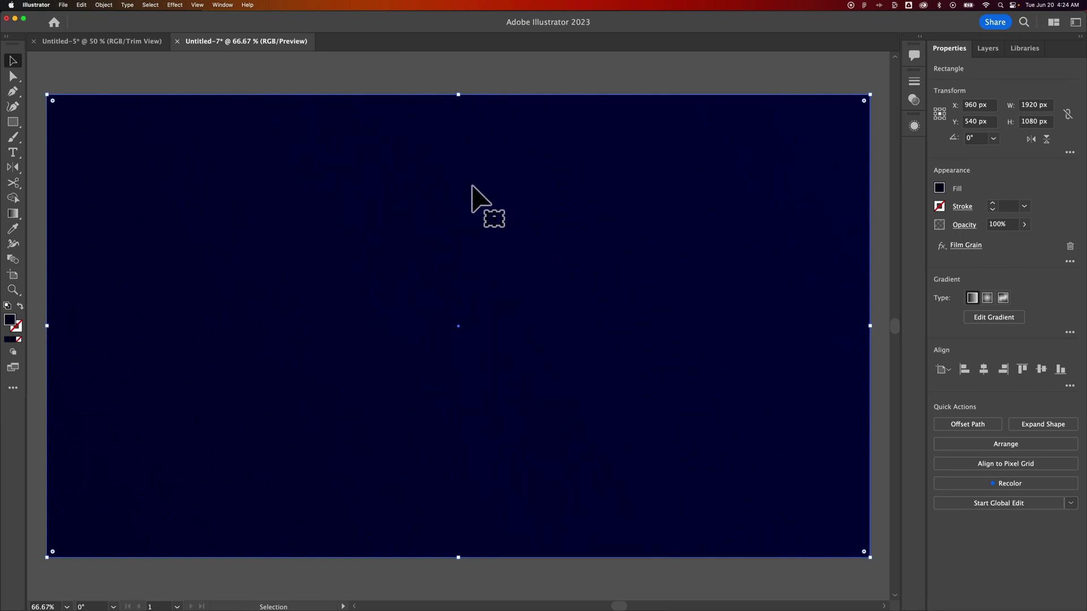
{"action": "key", "text": "a"}
{"action": "key", "text": "super+shift+a"}
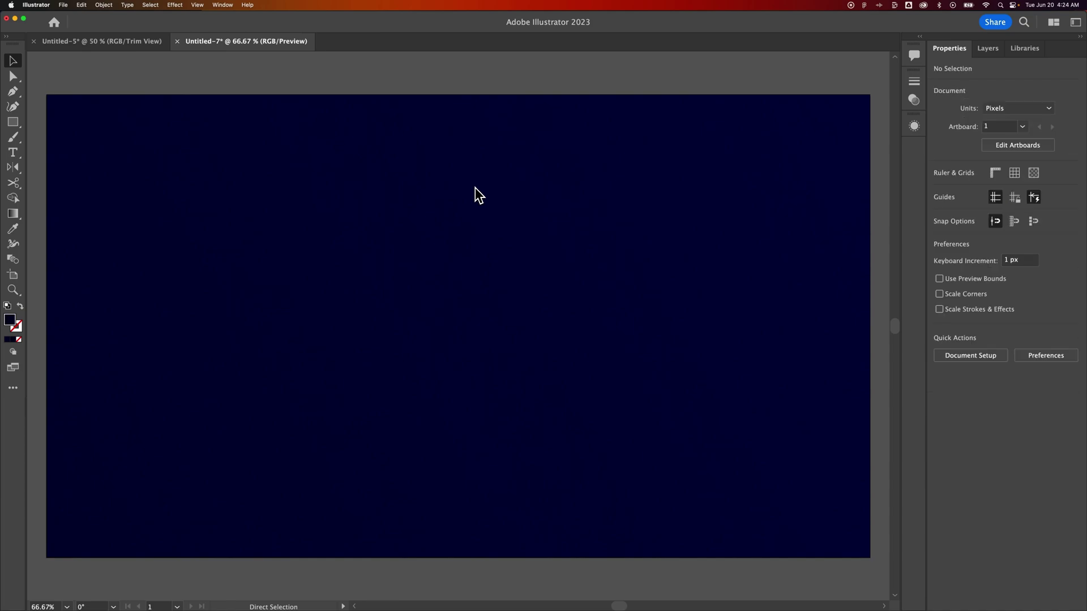
{"action": "left_click", "coordinate": [103, 5]}
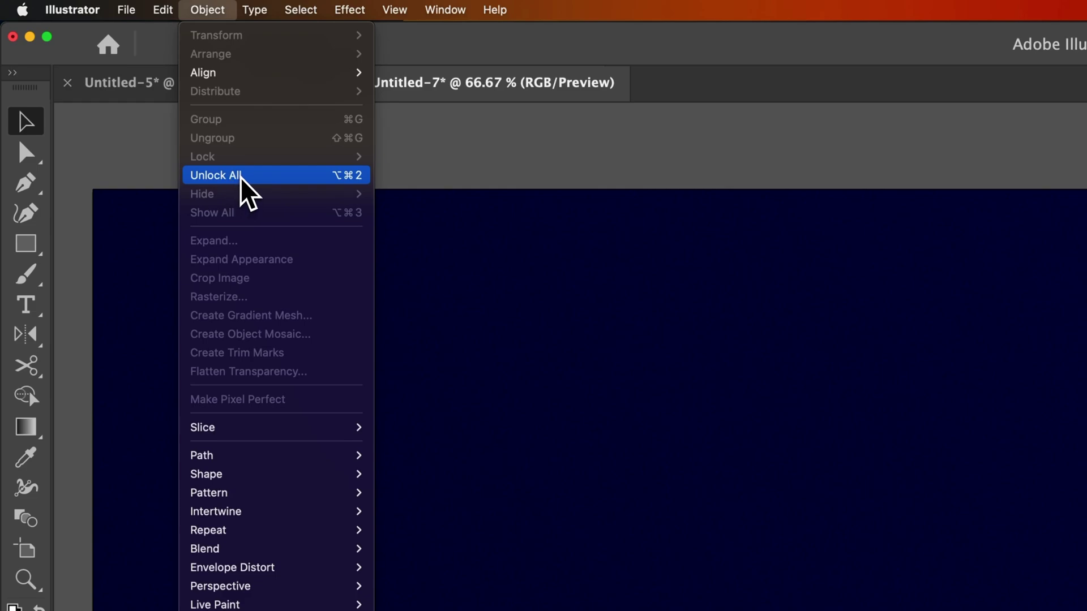
{"action": "left_click", "coordinate": [258, 167]}
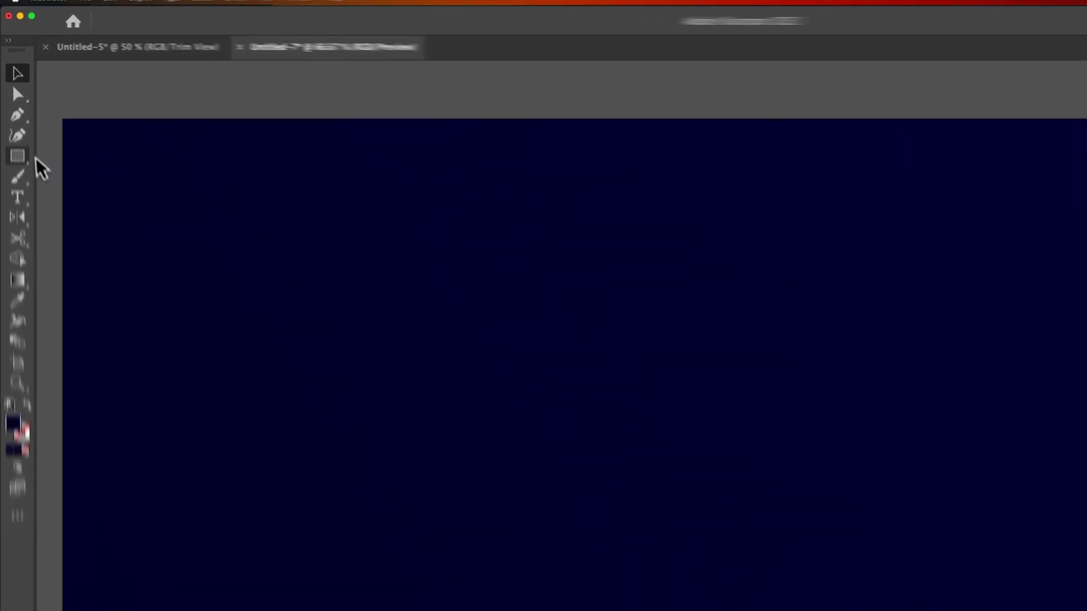
Step: Draw a horizontal line segment 1920 px wide from edge to edge of the artboard, about 274 px below its top edge
{"action": "left_click", "coordinate": [13, 122]}
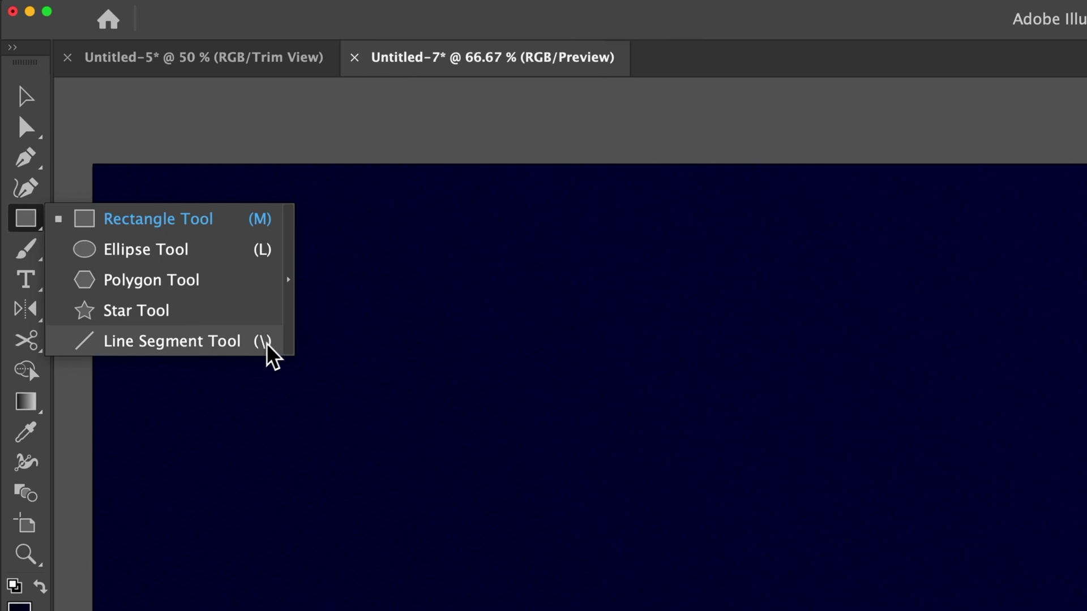
{"action": "left_click", "coordinate": [232, 343]}
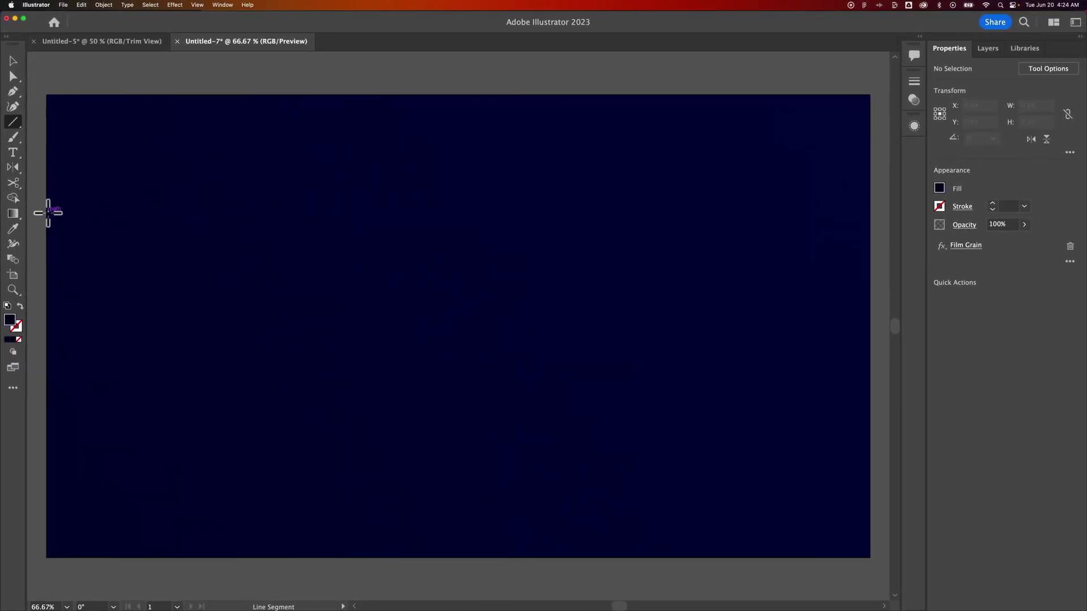
{"action": "left_click_drag", "start_coordinate": [48, 213], "coordinate": [53, 213]}
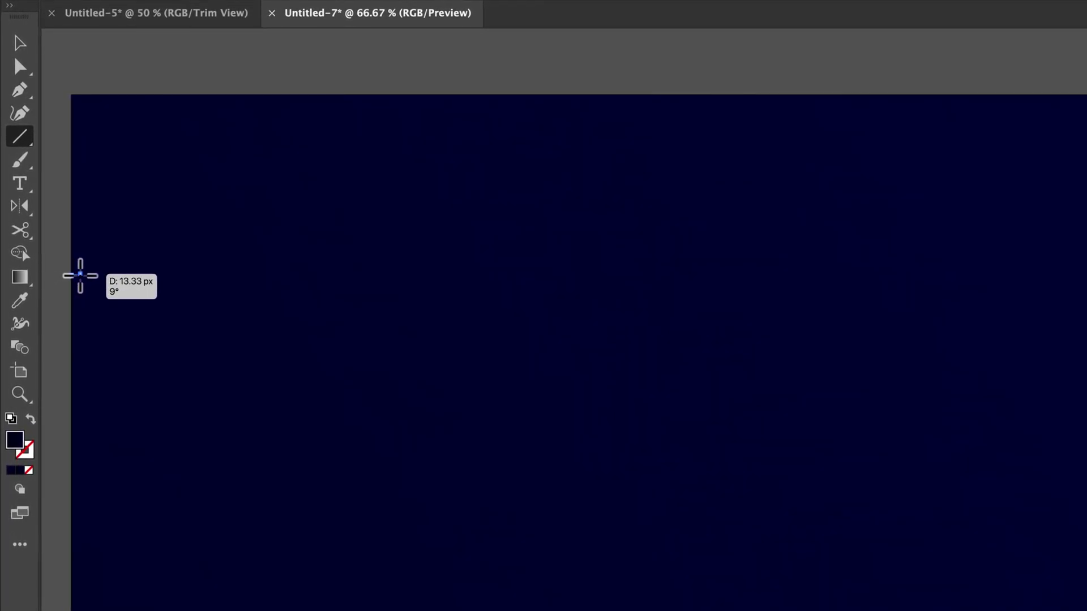
{"action": "left_click_drag", "start_coordinate": [80, 276], "coordinate": [1086, 180]}
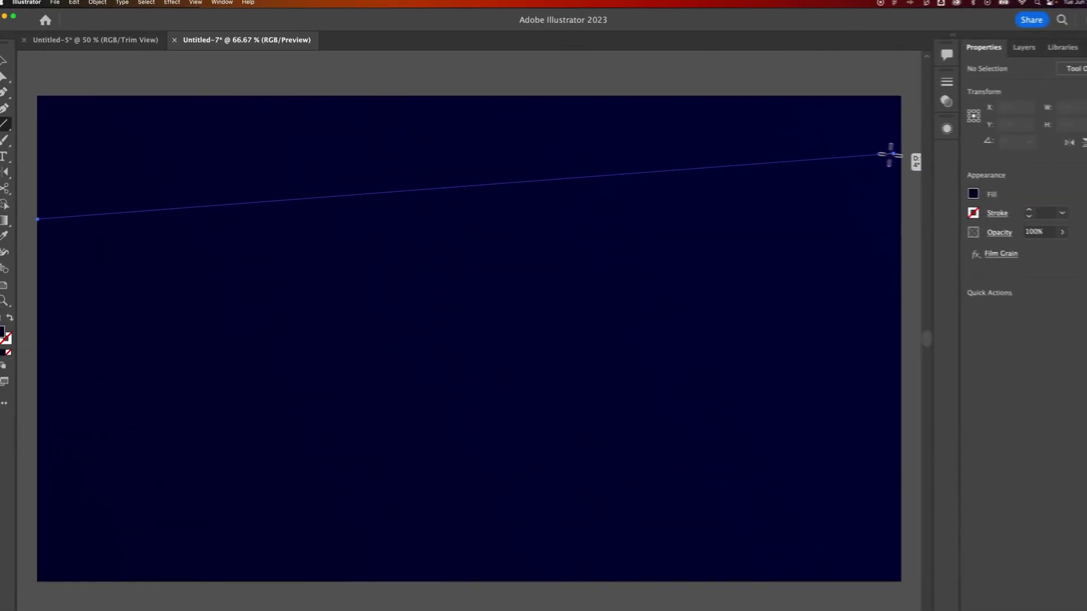
{"action": "left_click_drag", "start_coordinate": [890, 153], "coordinate": [870, 232]}
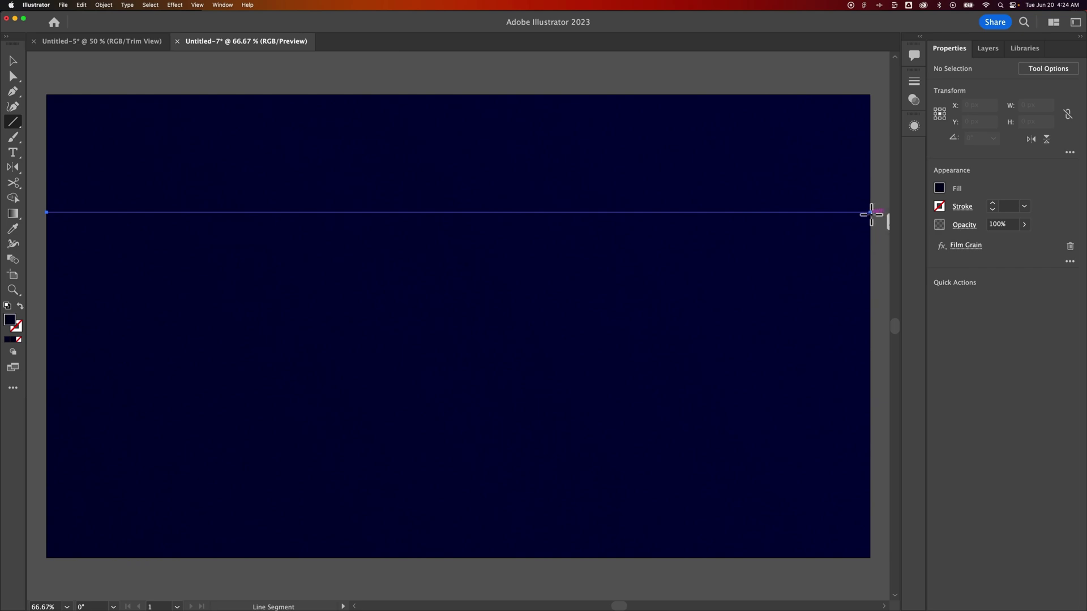
{"action": "left_click_drag", "start_coordinate": [871, 214], "coordinate": [871, 214]}
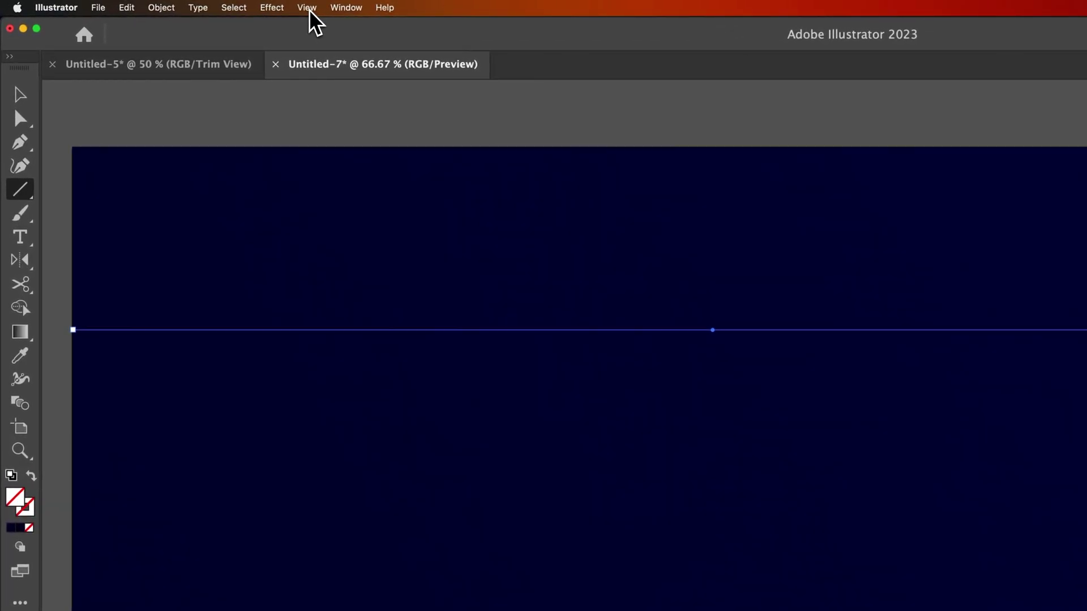
{"action": "left_click", "coordinate": [309, 8]}
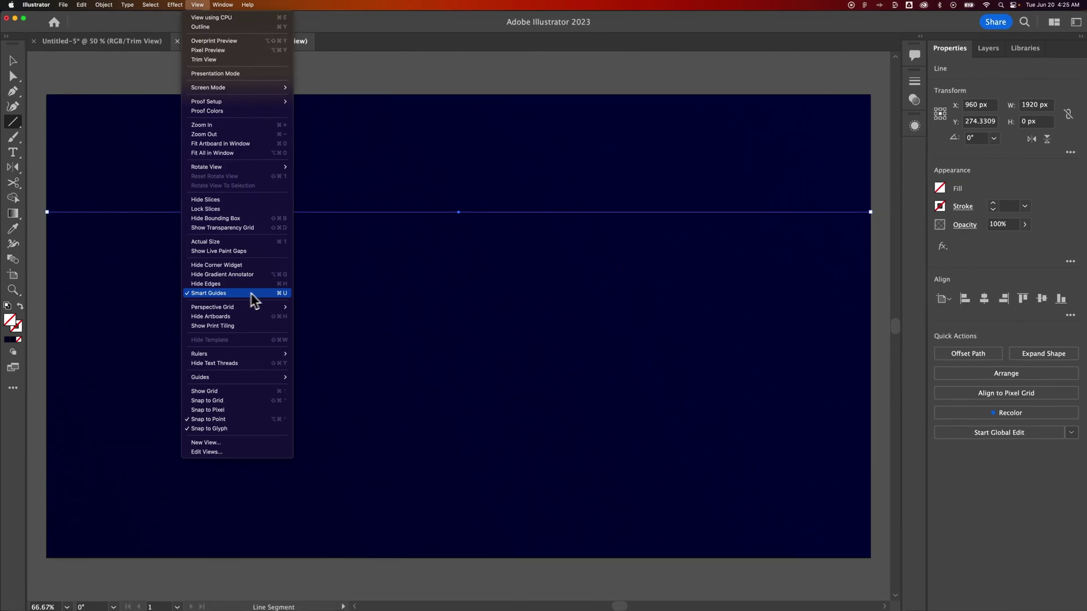
{"action": "left_click", "coordinate": [15, 62]}
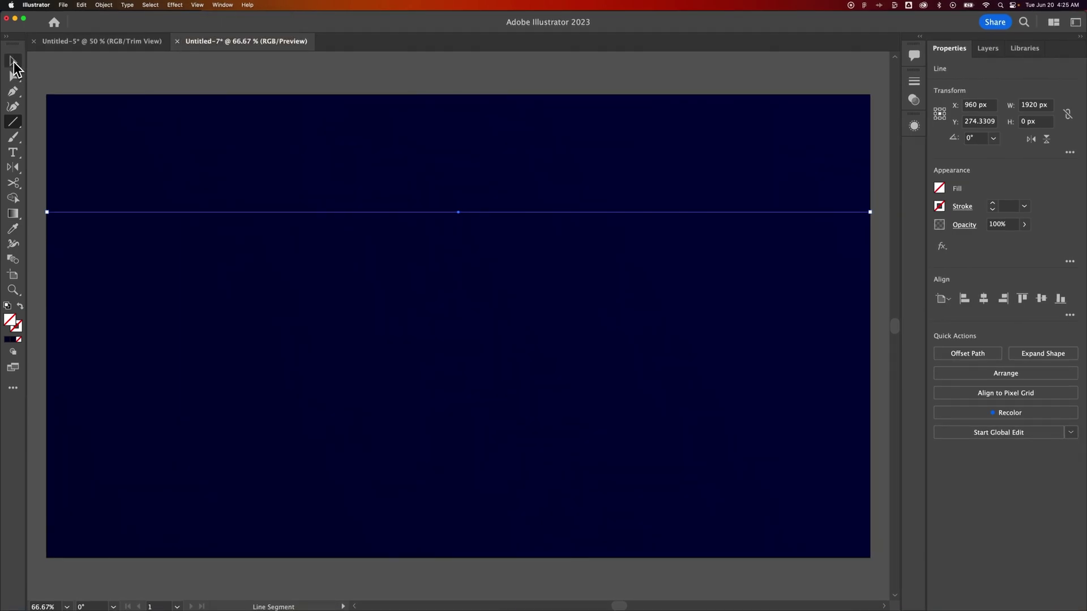
Step: Give the horizontal line a 1 pt white stroke
{"action": "left_click", "coordinate": [13, 61]}
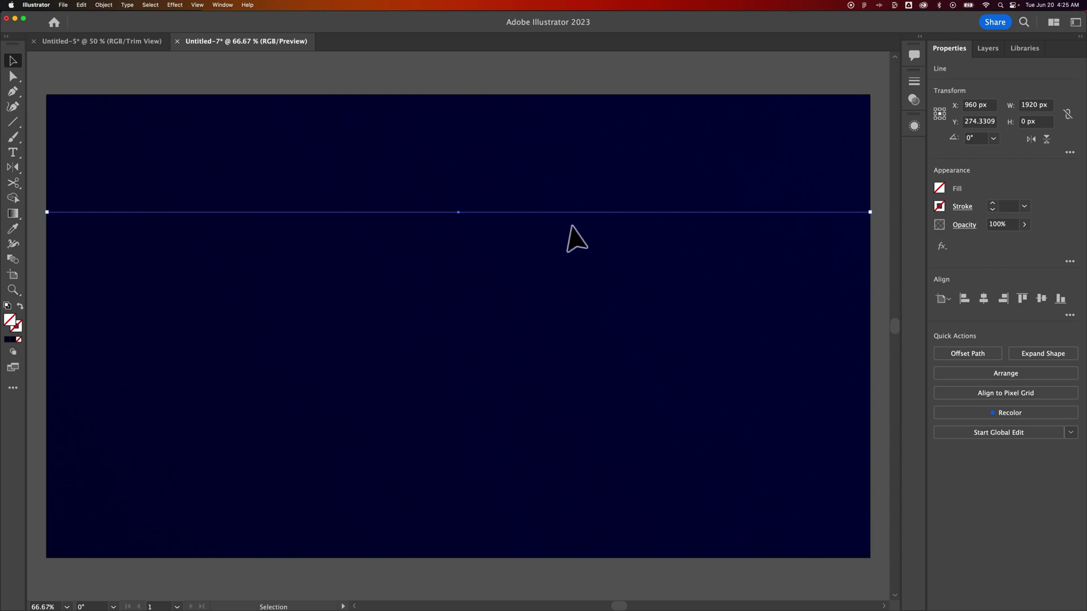
{"action": "left_click", "coordinate": [1012, 207]}
{"action": "type", "text": "1"}
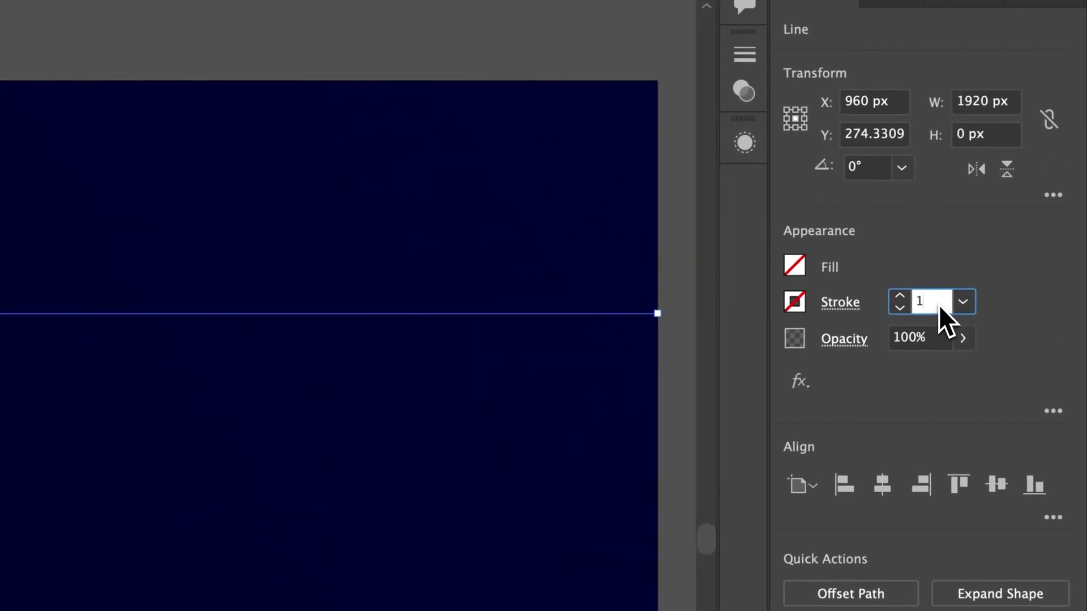
{"action": "key", "text": "Return"}
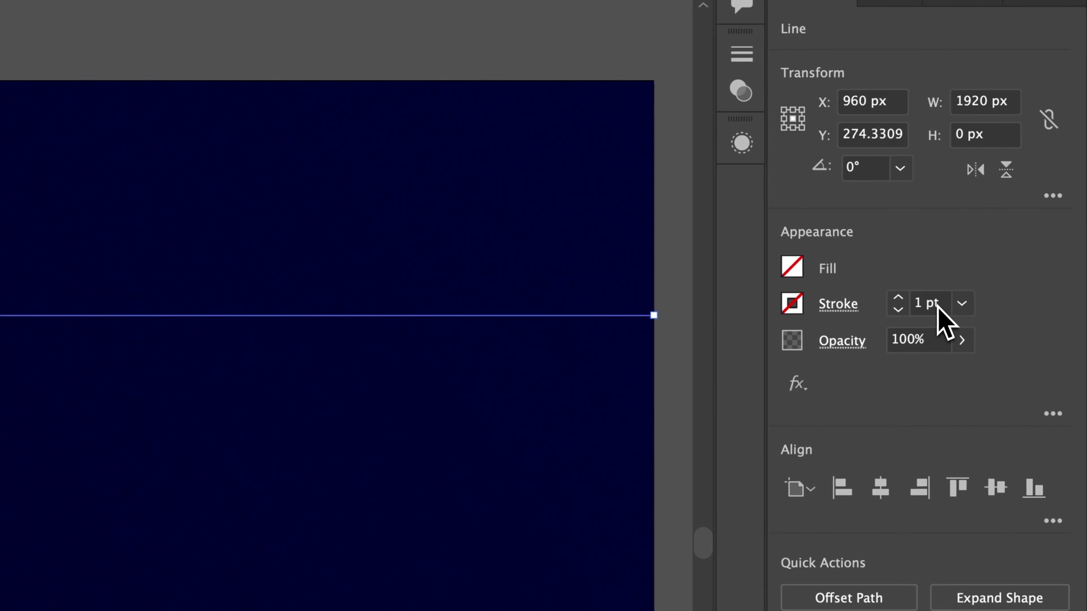
{"action": "left_click", "coordinate": [792, 305]}
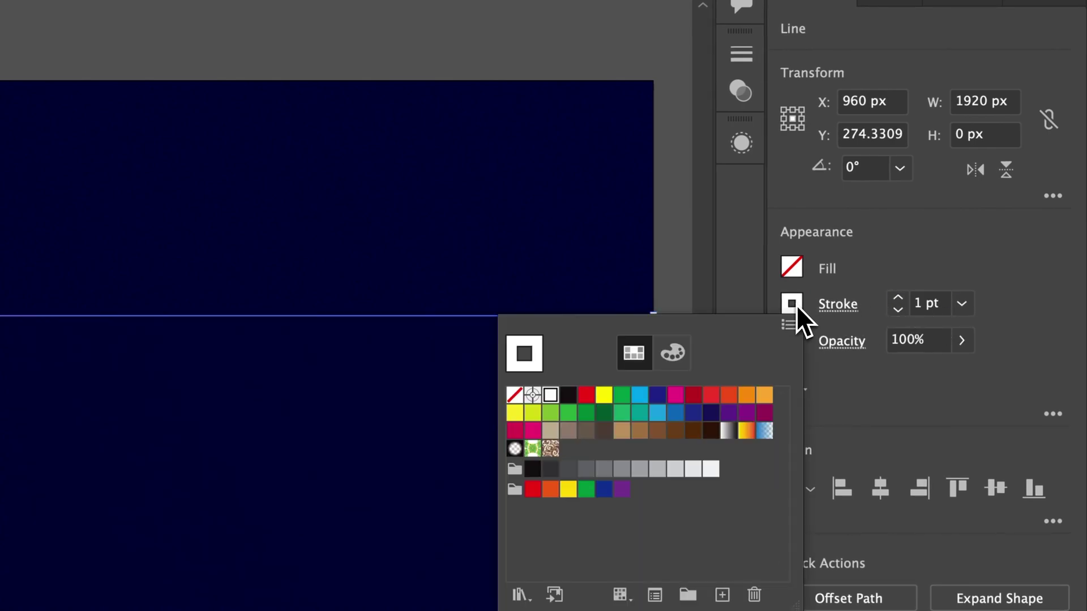
Step: Try stacking repeated copies of the white line about 24 px apart down to about 583 px, and delete the copies
{"action": "key", "text": "Escape"}
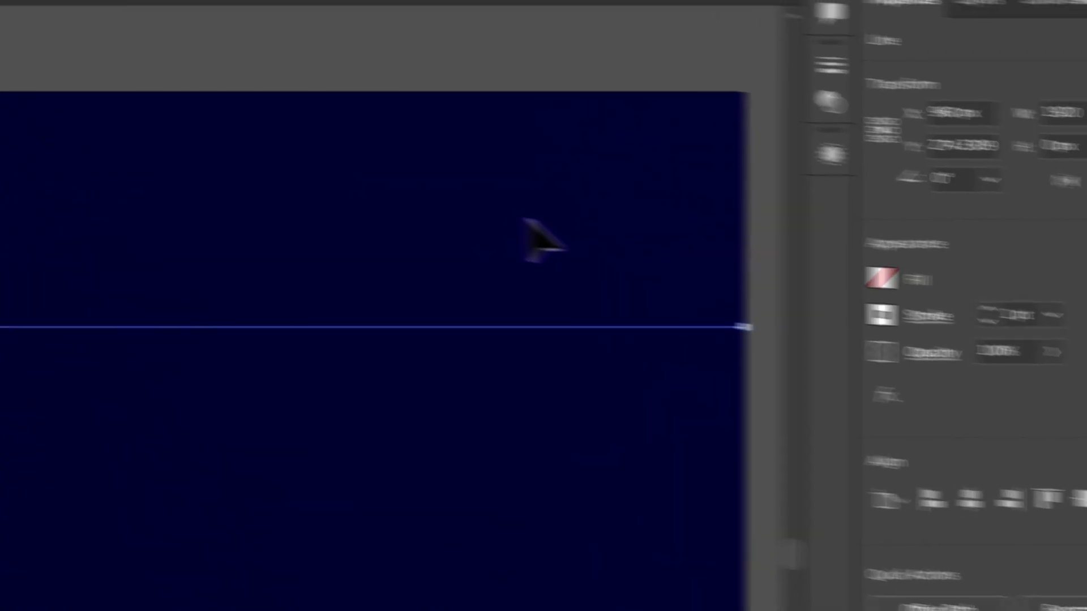
{"action": "left_click", "coordinate": [396, 364]}
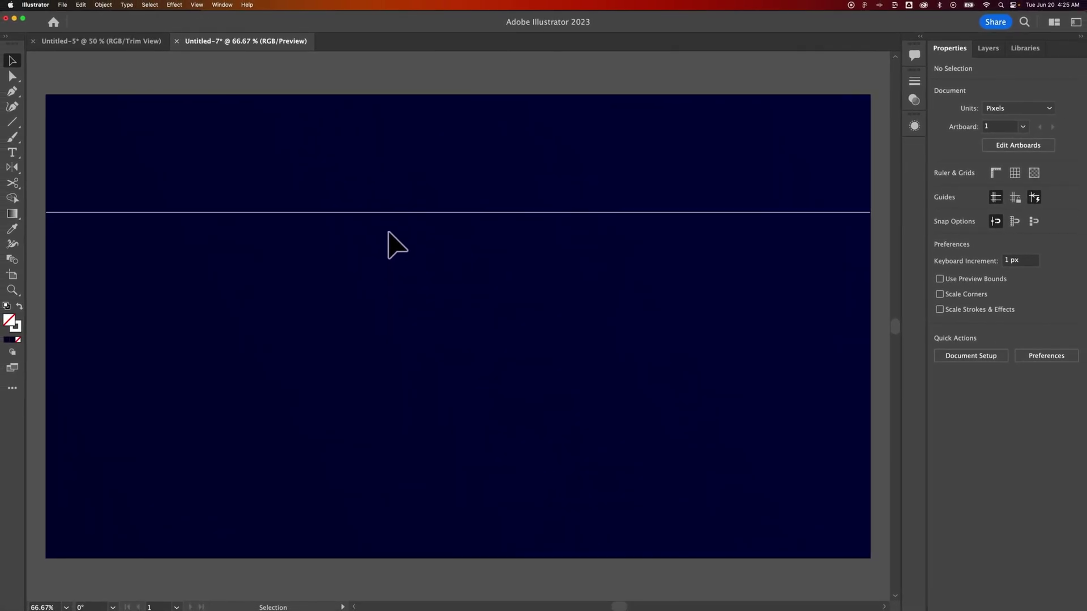
{"action": "left_click", "coordinate": [410, 213]}
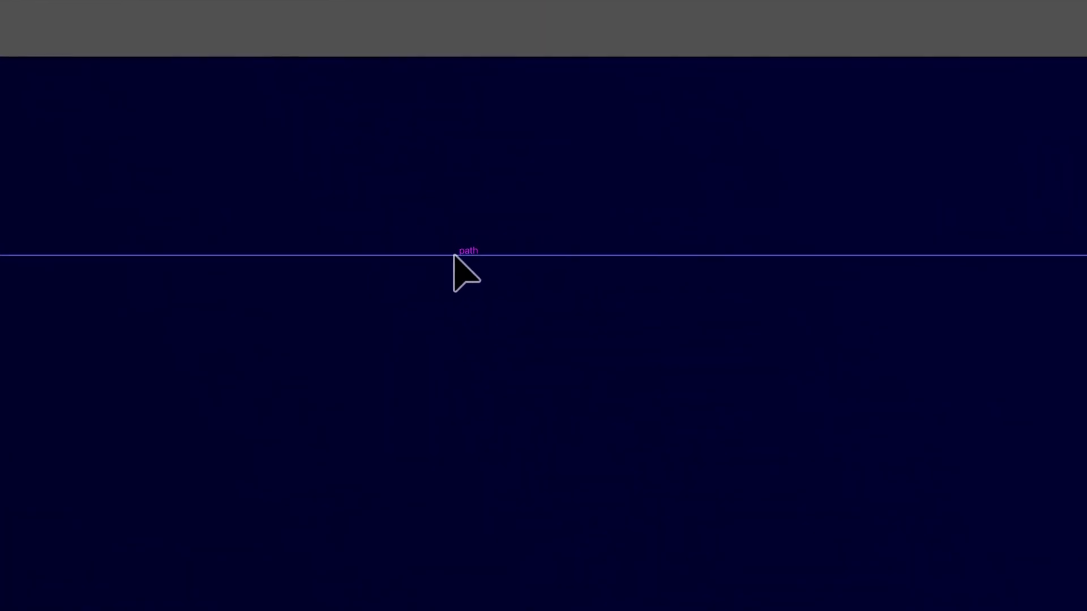
{"action": "left_click_drag", "start_coordinate": [454, 256], "coordinate": [455, 273]}
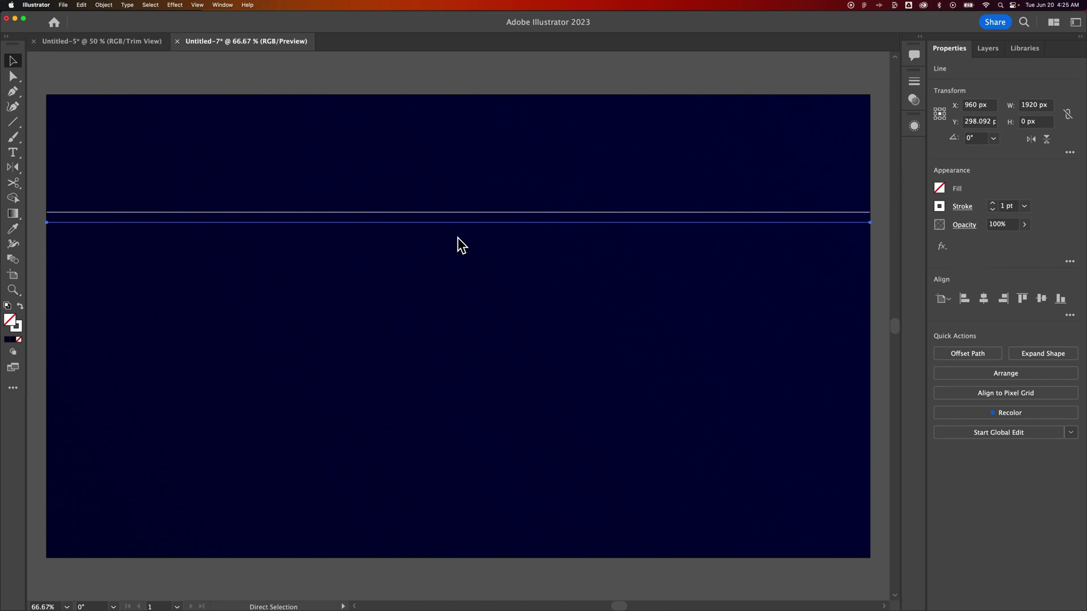
{"action": "key", "text": "super+d"}
{"action": "key", "text": "super+d"}
{"action": "key", "text": "super+d"}
{"action": "key", "text": "super+d"}
{"action": "key", "text": "super+d"}
{"action": "key", "text": "super+d"}
{"action": "key", "text": "super+d"}
{"action": "key", "text": "super+d"}
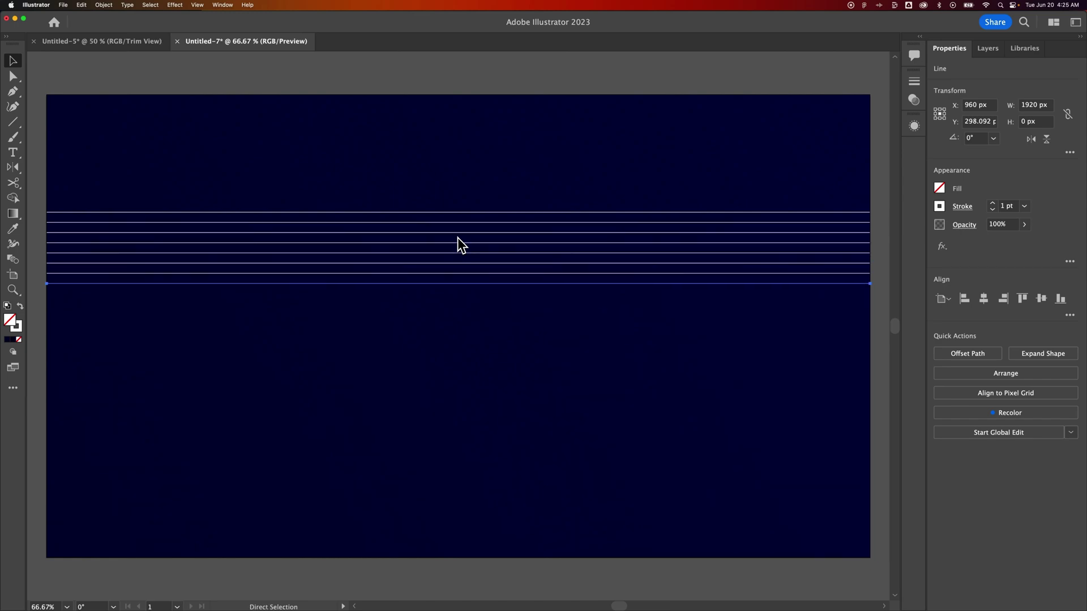
{"action": "key", "text": "super+d"}
{"action": "key", "text": "super+d"}
{"action": "key", "text": "super+d"}
{"action": "key", "text": "super+d"}
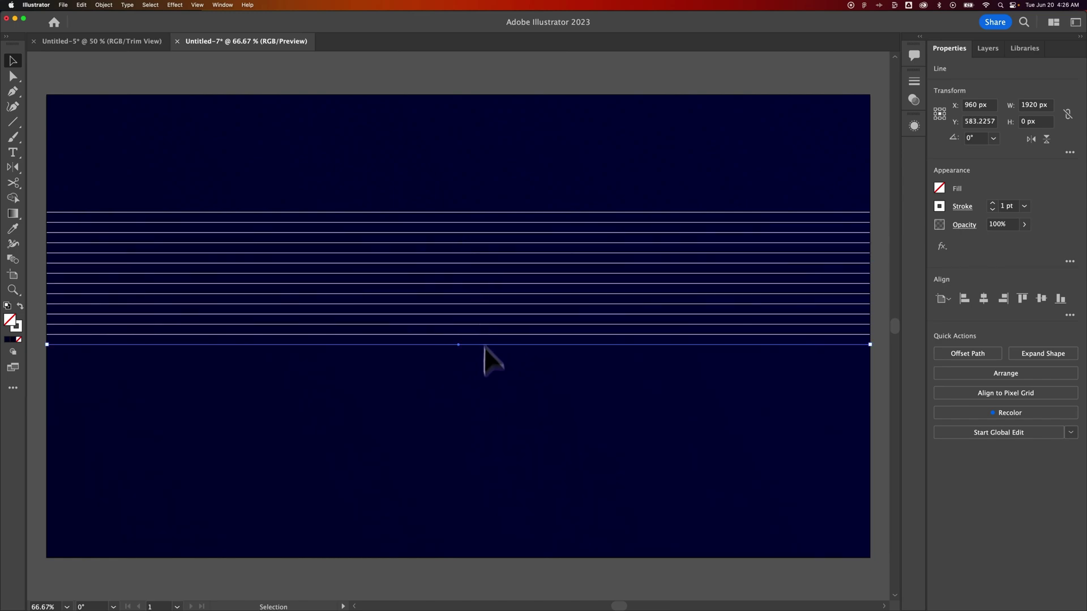
{"action": "left_click_drag", "start_coordinate": [503, 370], "coordinate": [403, 196]}
{"action": "key", "text": "Delete"}
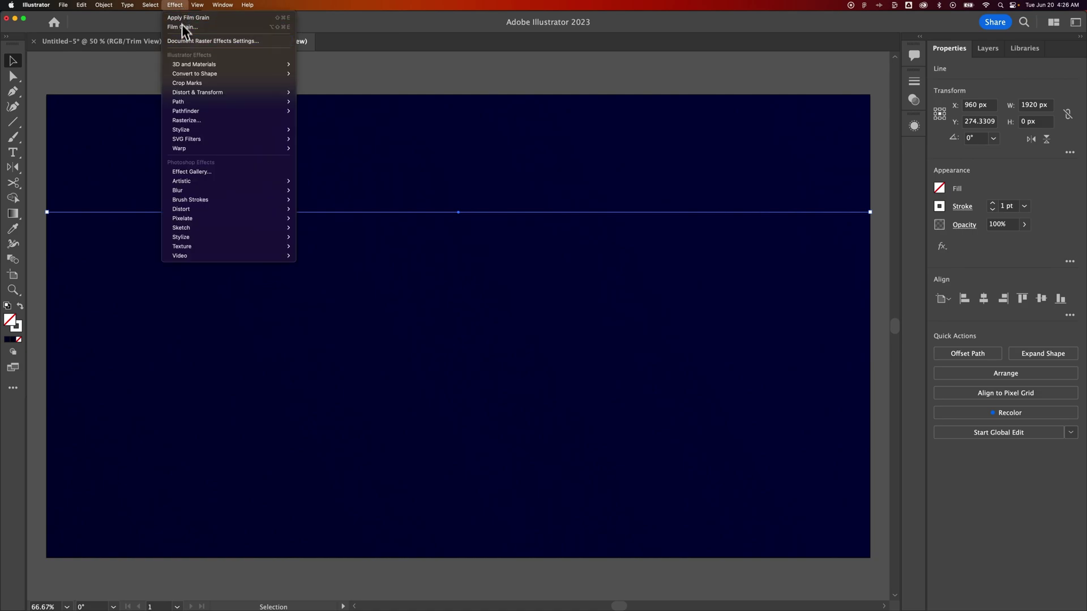
Step: Apply a Transform effect to the white line with a vertical move of 15 px and 50 copies
{"action": "mouse_move", "coordinate": [195, 93]}
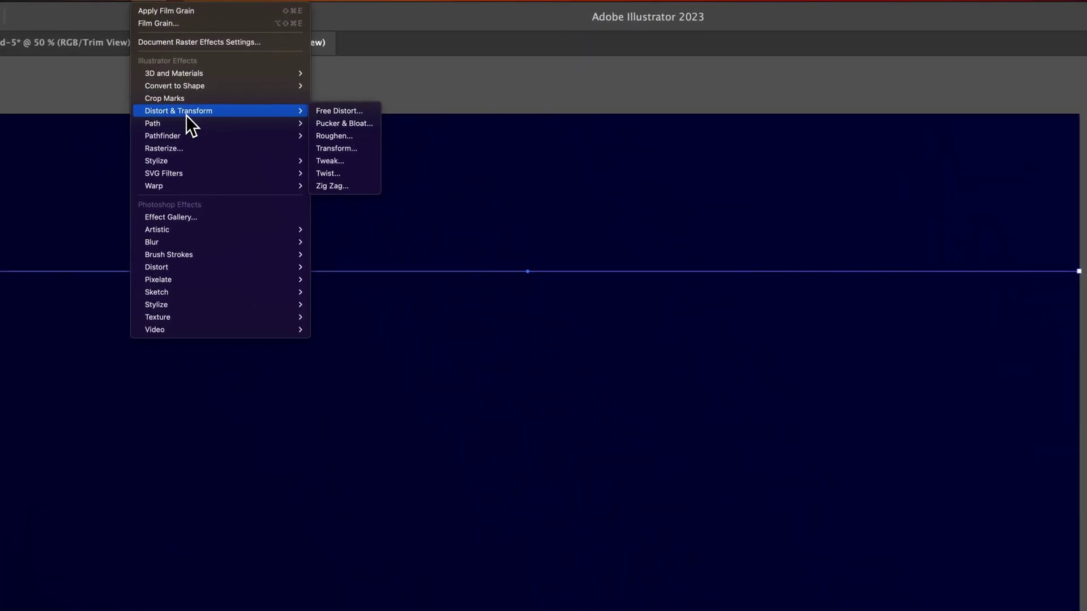
{"action": "left_click", "coordinate": [352, 150]}
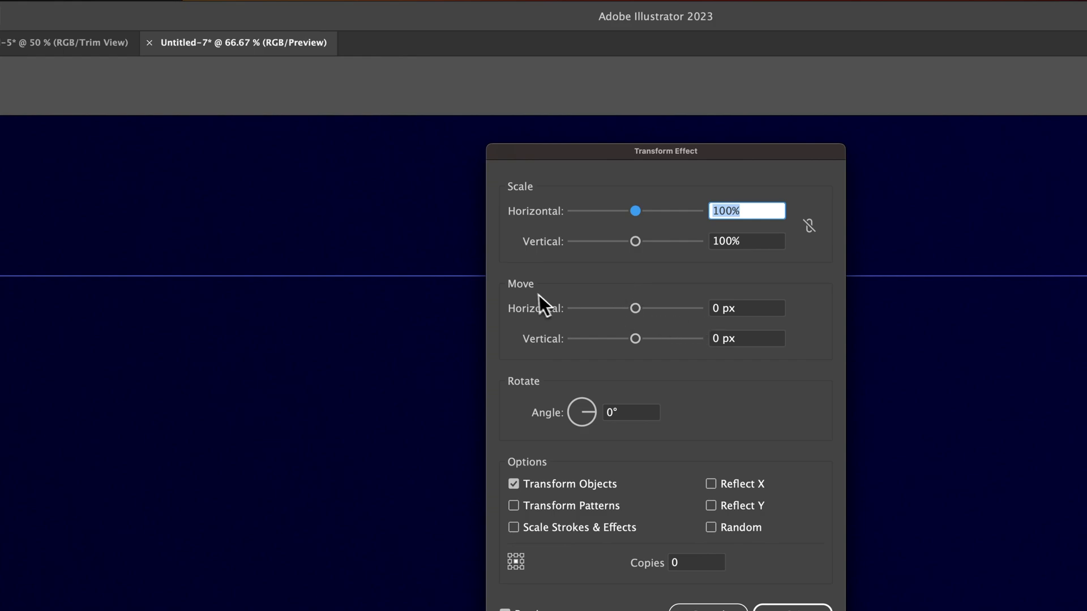
{"action": "left_click", "coordinate": [746, 339]}
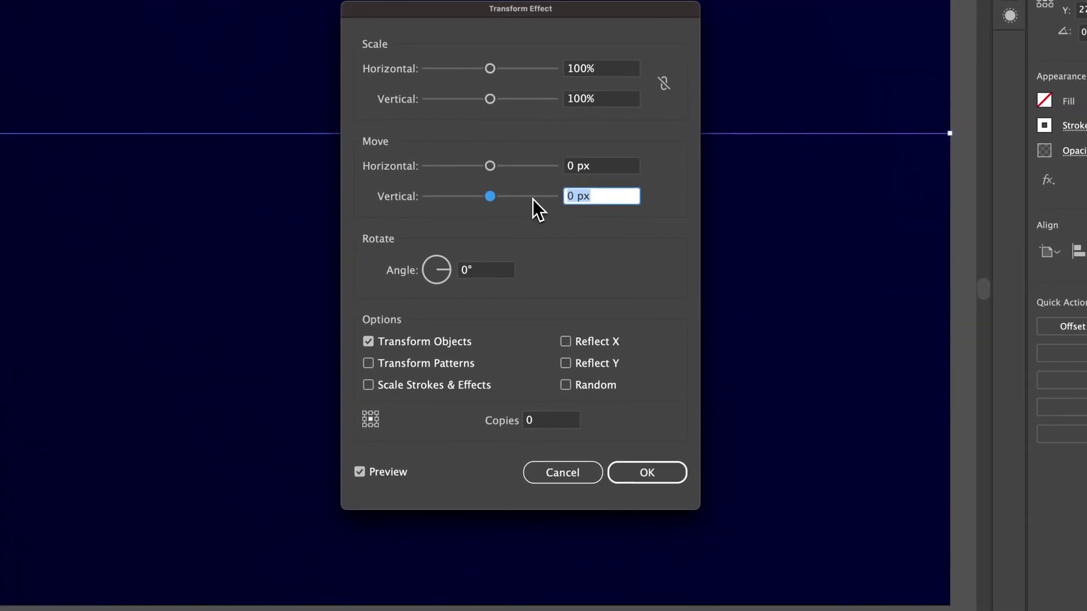
{"action": "type", "text": "15"}
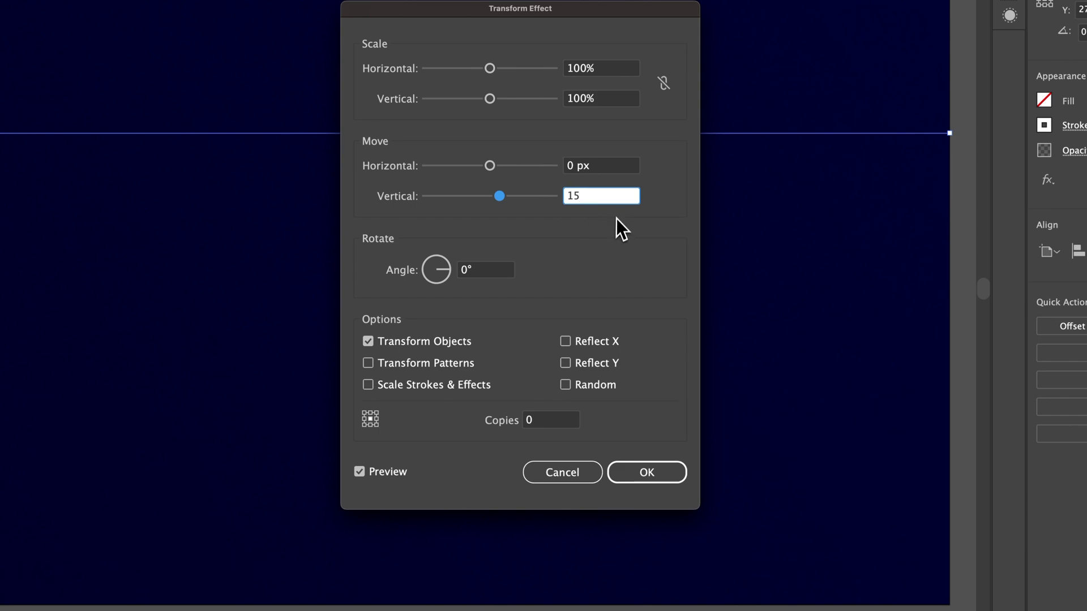
{"action": "left_click", "coordinate": [543, 422]}
{"action": "left_click_drag", "start_coordinate": [542, 419], "coordinate": [513, 420]}
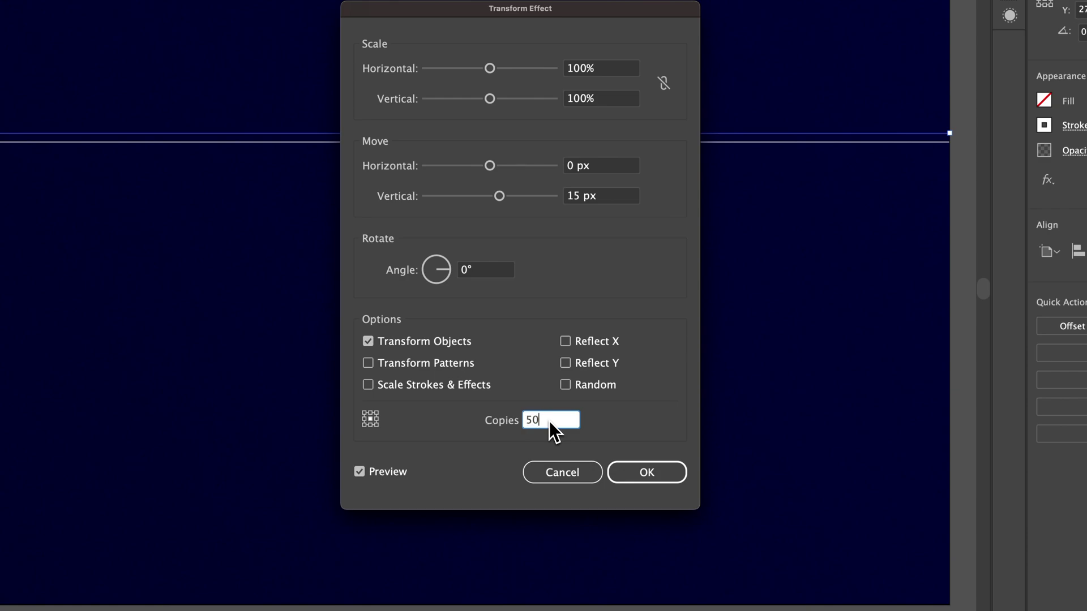
{"action": "left_click", "coordinate": [595, 198]}
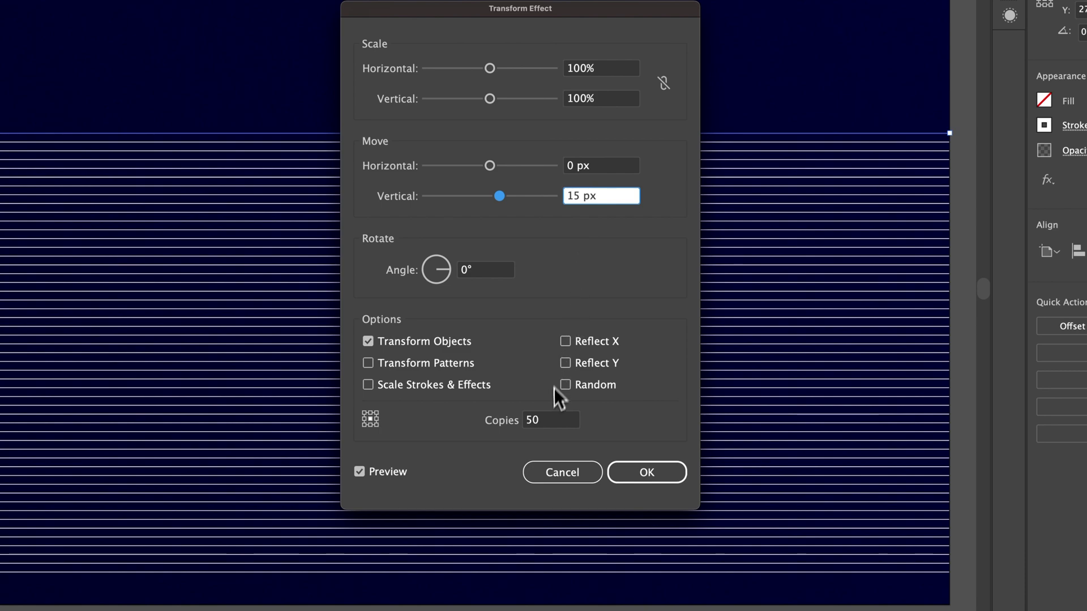
{"action": "left_click", "coordinate": [551, 421]}
{"action": "left_click", "coordinate": [596, 196]}
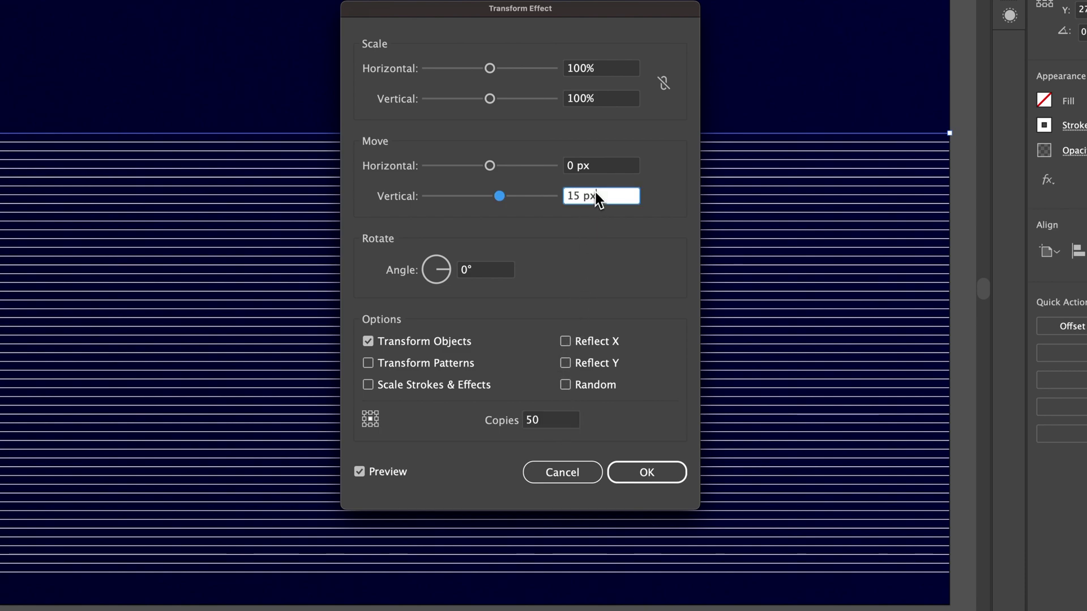
{"action": "left_click", "coordinate": [362, 474]}
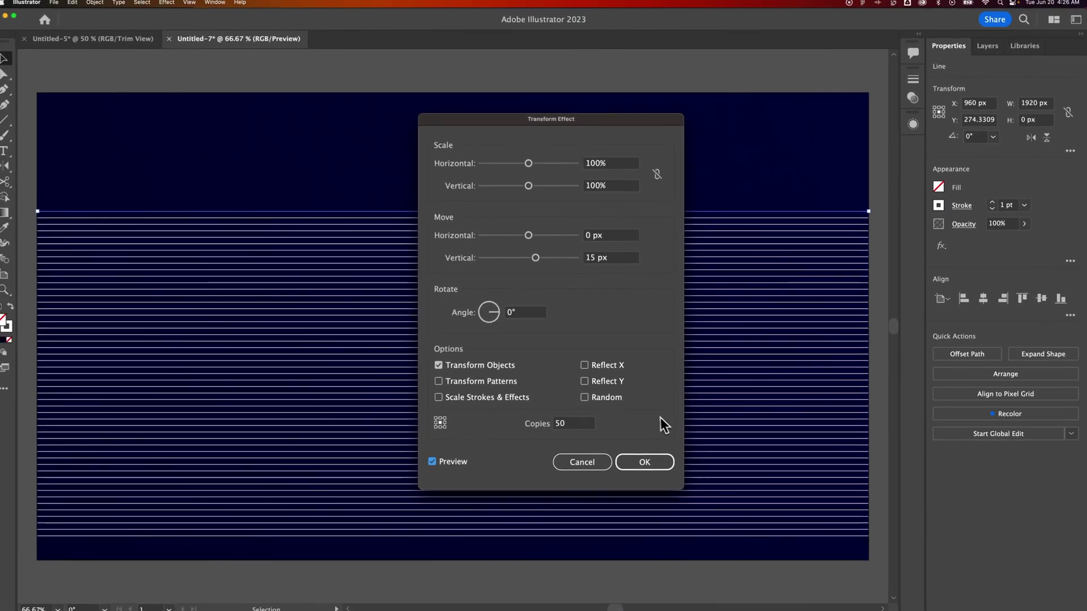
{"action": "left_click", "coordinate": [648, 461]}
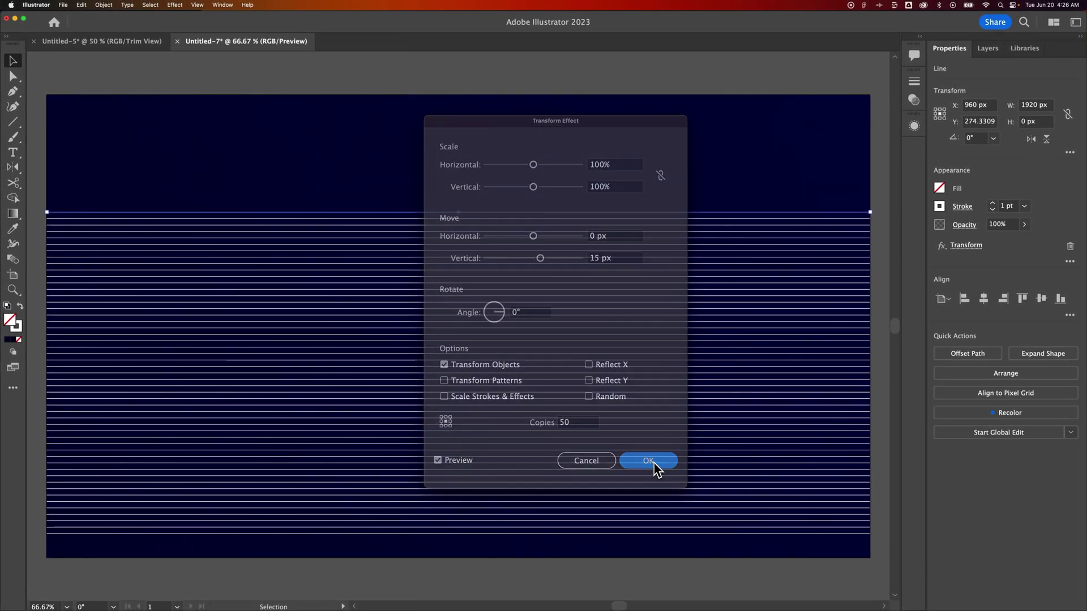
{"action": "left_click", "coordinate": [631, 196]}
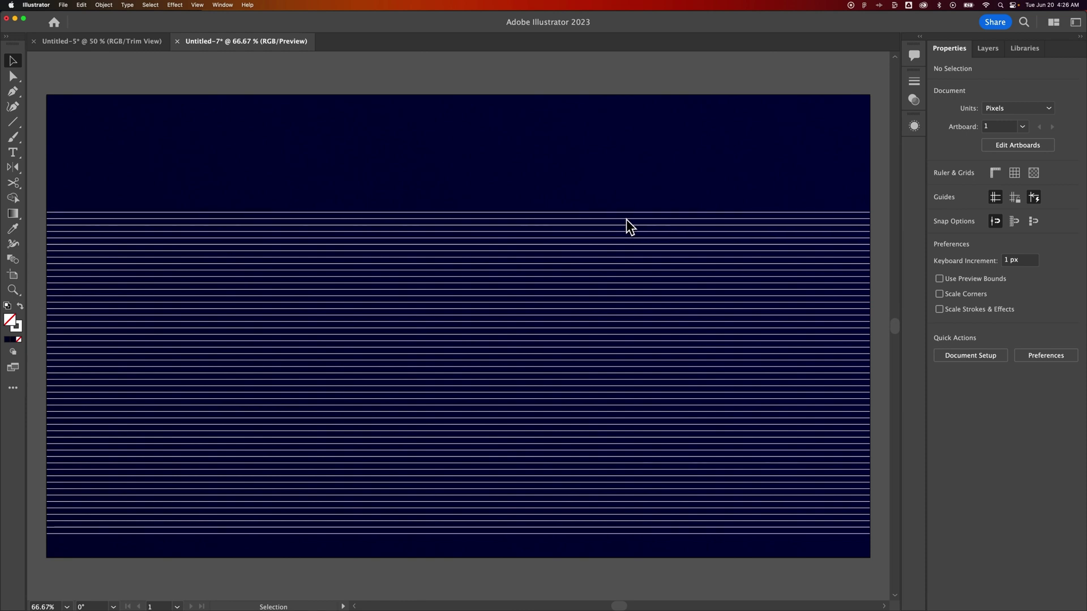
Step: Expand the appearance of the transformed line into a group of separate lines
{"action": "left_click", "coordinate": [587, 223]}
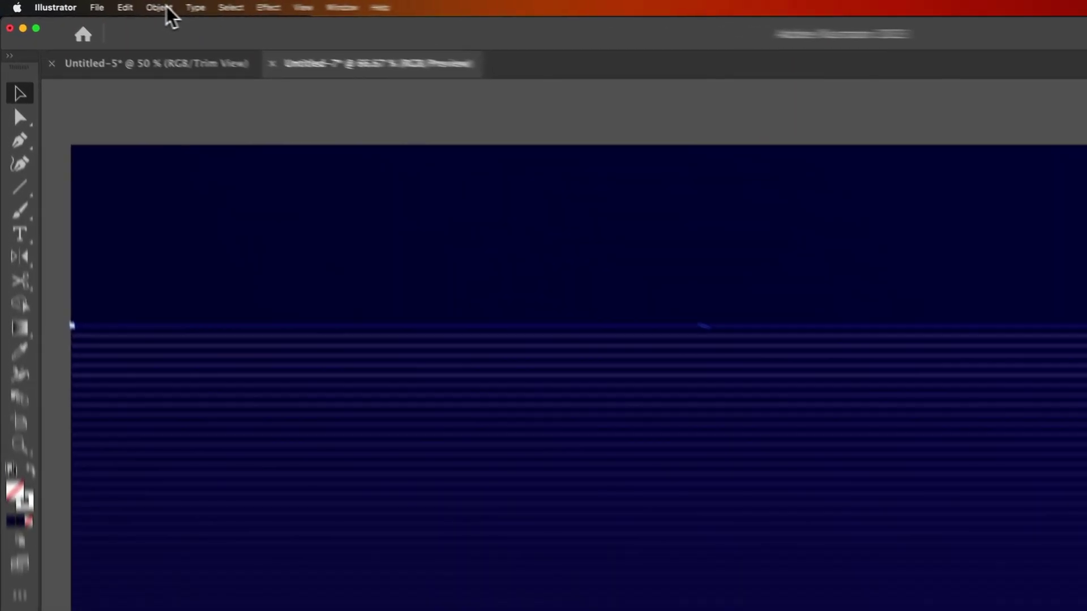
{"action": "left_click", "coordinate": [104, 5]}
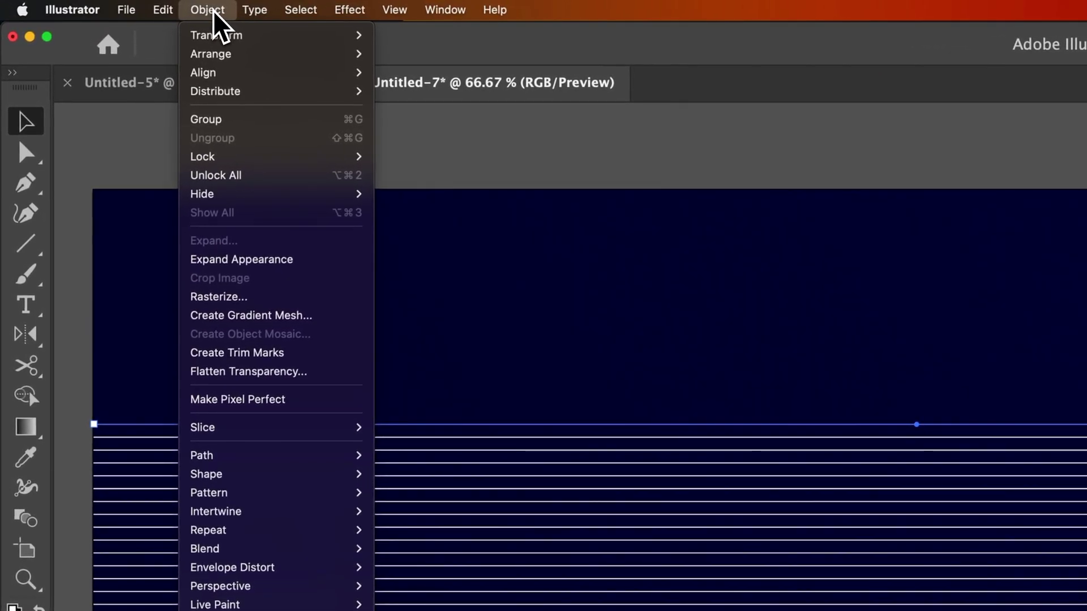
{"action": "left_click", "coordinate": [243, 261]}
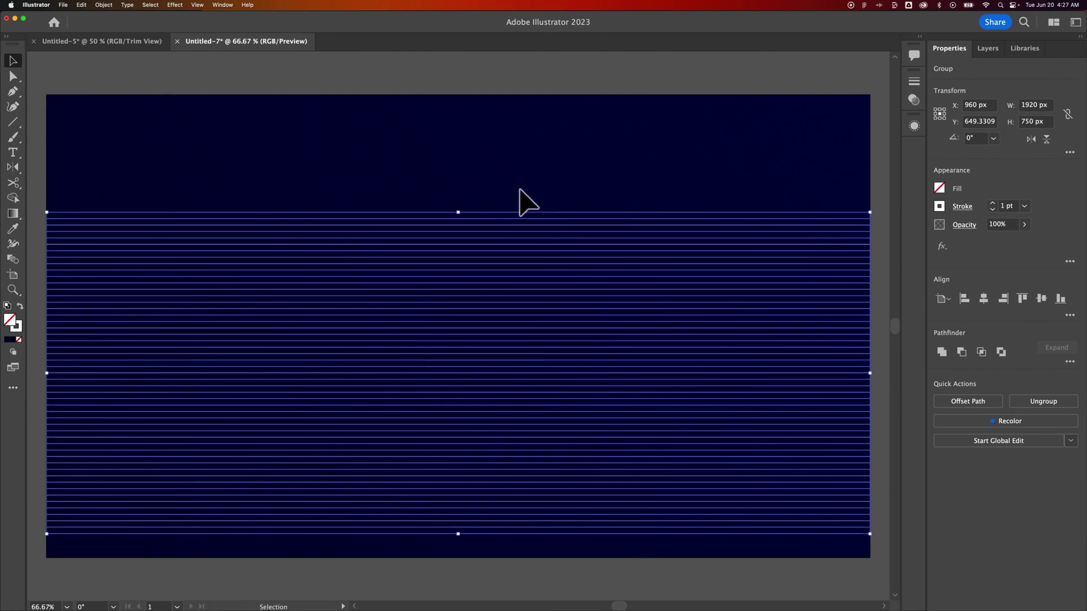
{"action": "scroll", "coordinate": [554, 191], "scroll_direction": "right", "scroll_amount": 1}
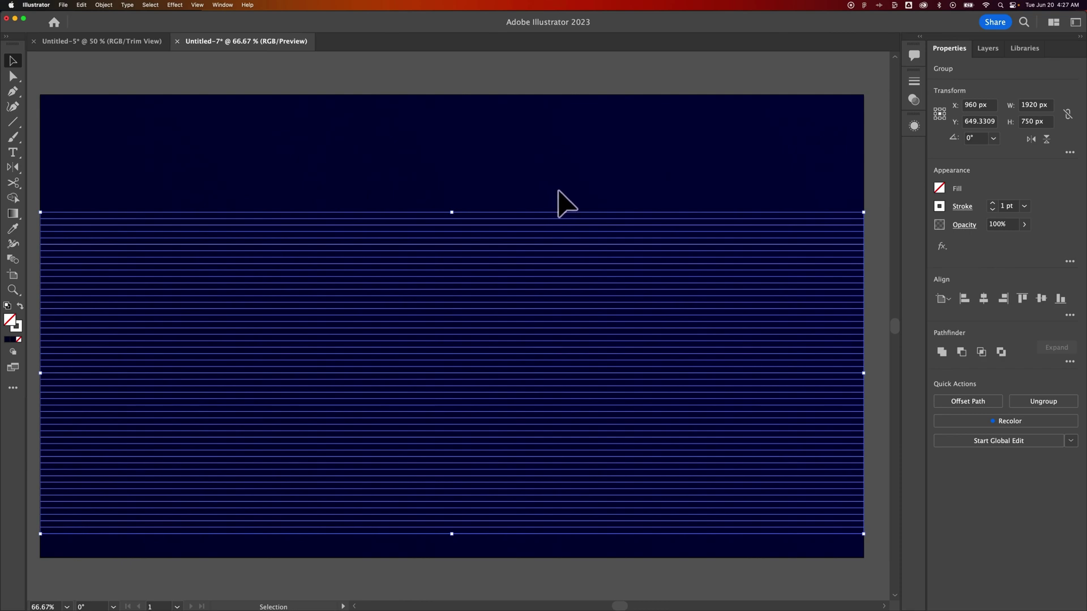
{"action": "left_click", "coordinate": [561, 190]}
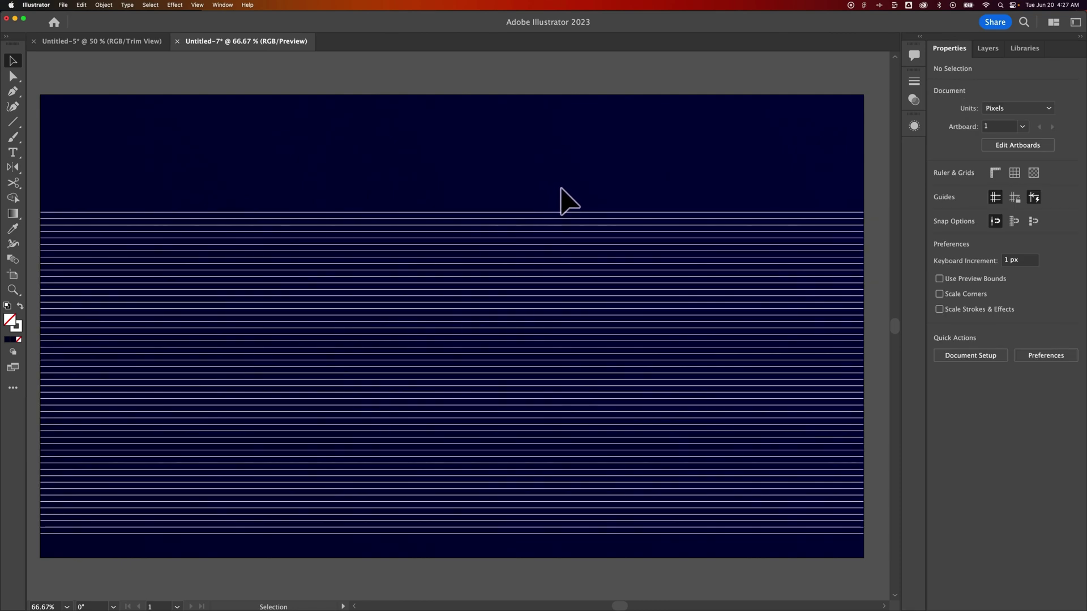
Step: Examine the individual lines inside the expanded group in isolation mode
{"action": "left_click", "coordinate": [558, 214]}
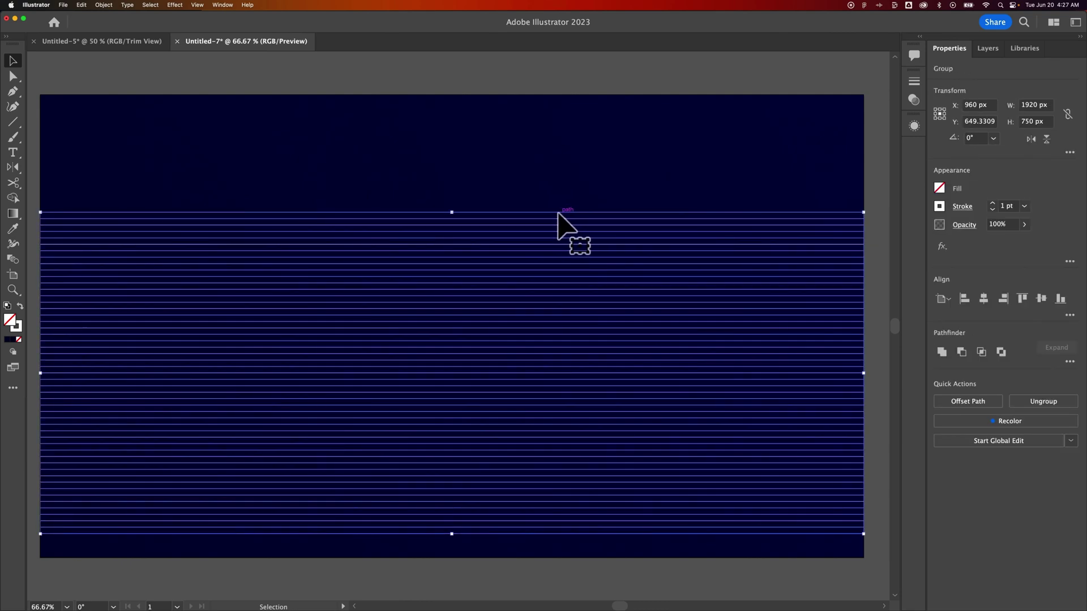
{"action": "double_click", "coordinate": [558, 213]}
{"action": "left_click", "coordinate": [560, 215]}
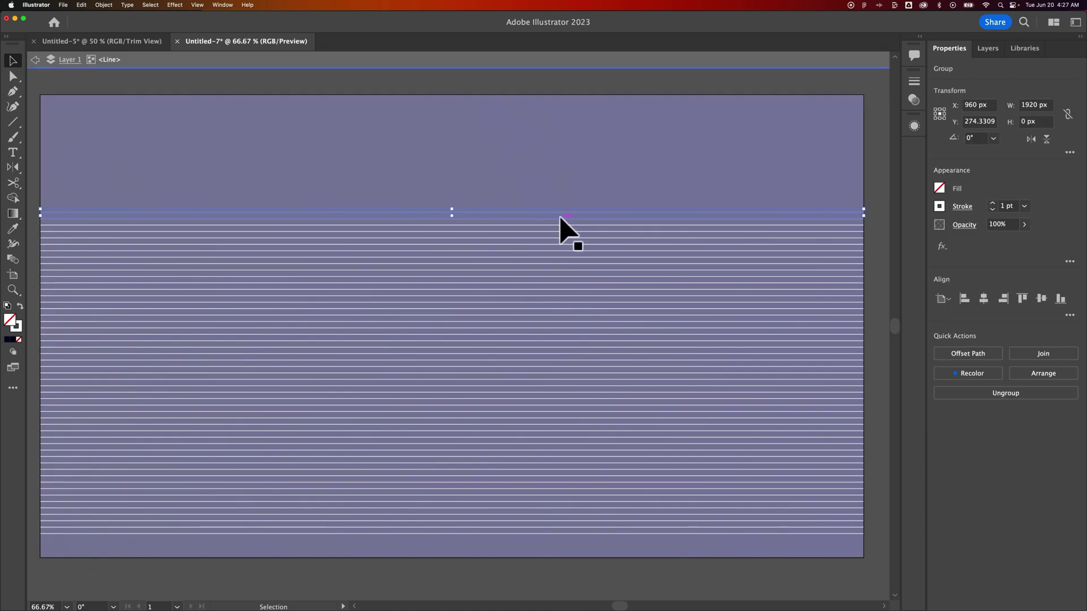
{"action": "key", "text": "Escape"}
{"action": "left_click", "coordinate": [601, 218]}
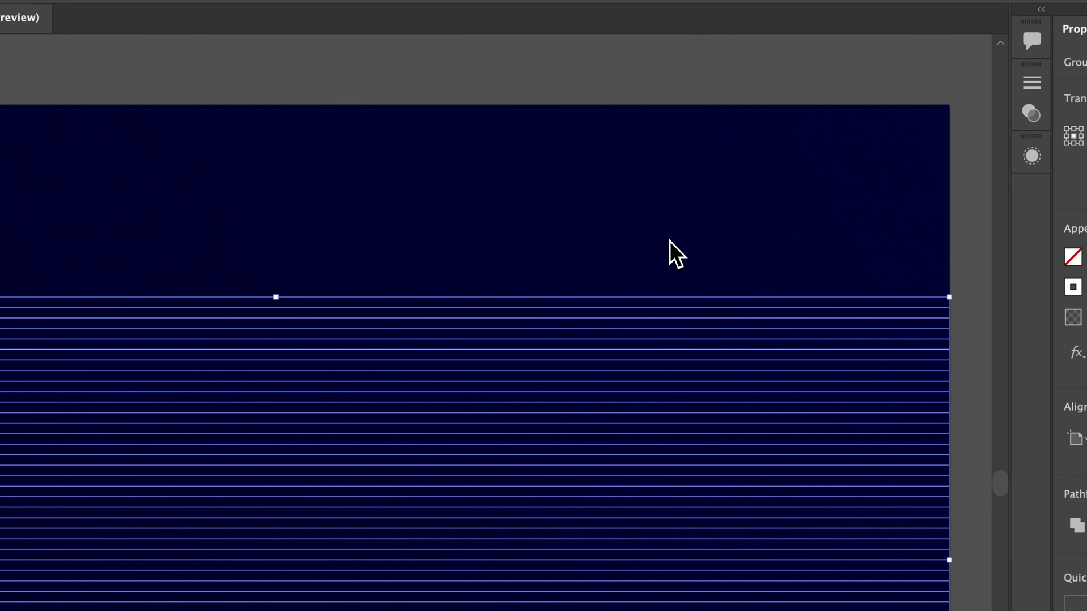
{"action": "double_click", "coordinate": [499, 296]}
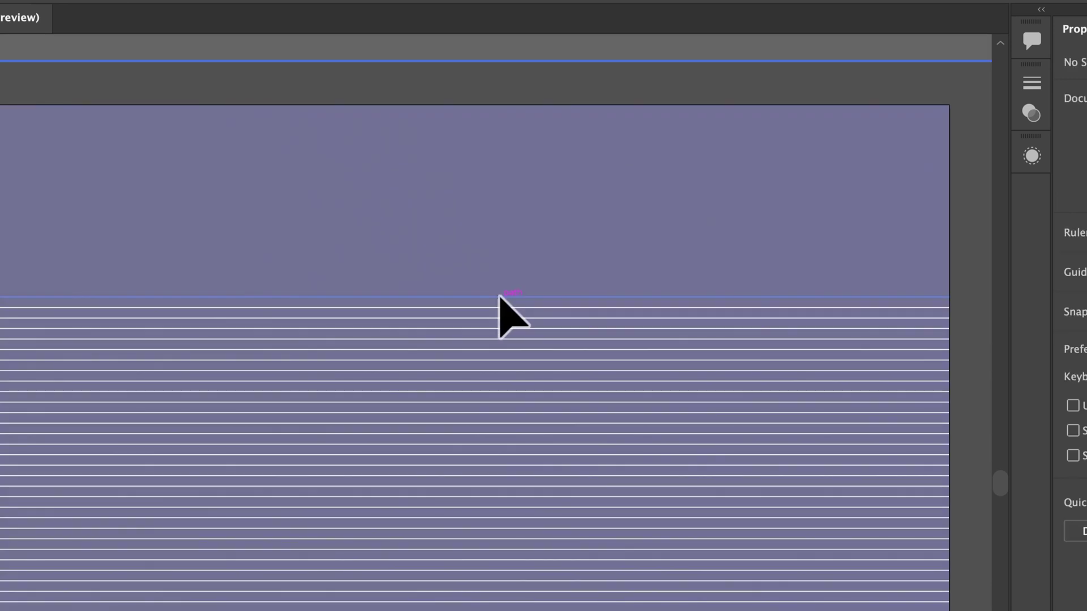
{"action": "left_click", "coordinate": [501, 318]}
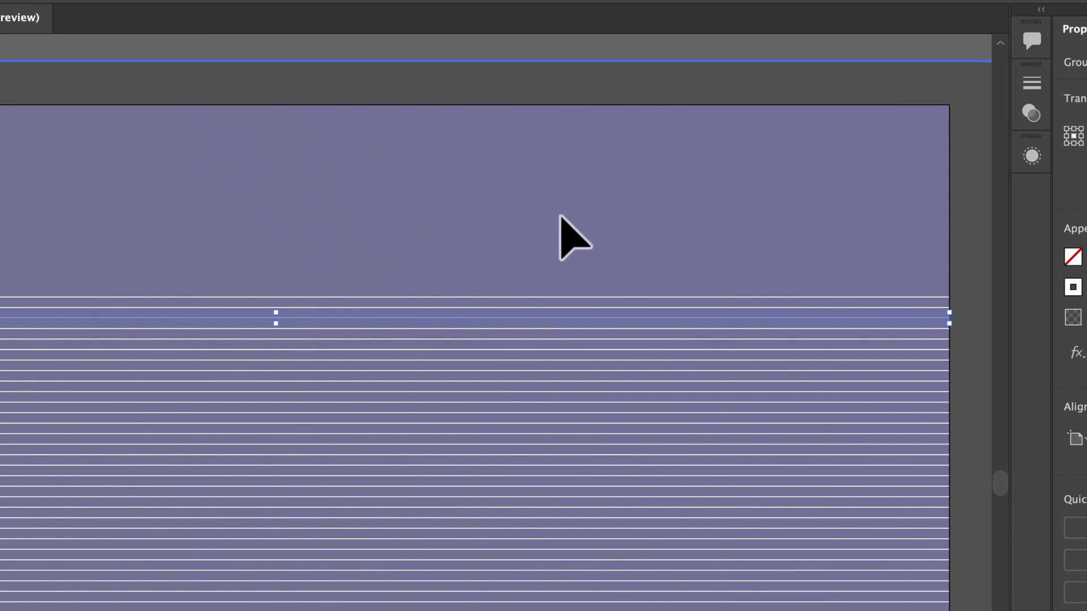
{"action": "double_click", "coordinate": [486, 211]}
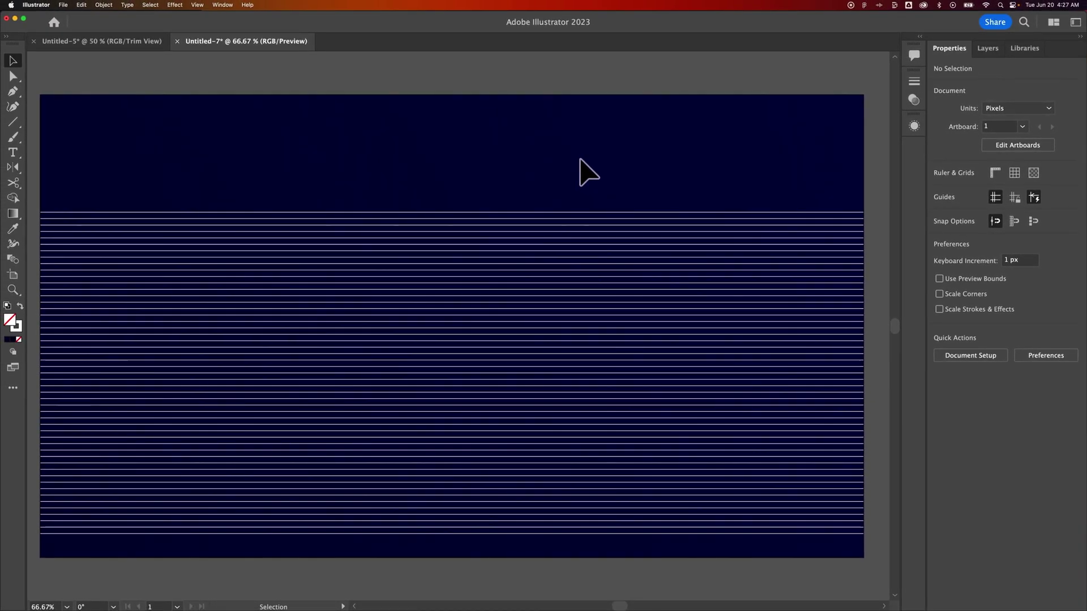
Step: Distort the line group with an envelope mesh of 4 rows and 4 columns, leaving it in envelope editing mode
{"action": "left_click", "coordinate": [560, 212]}
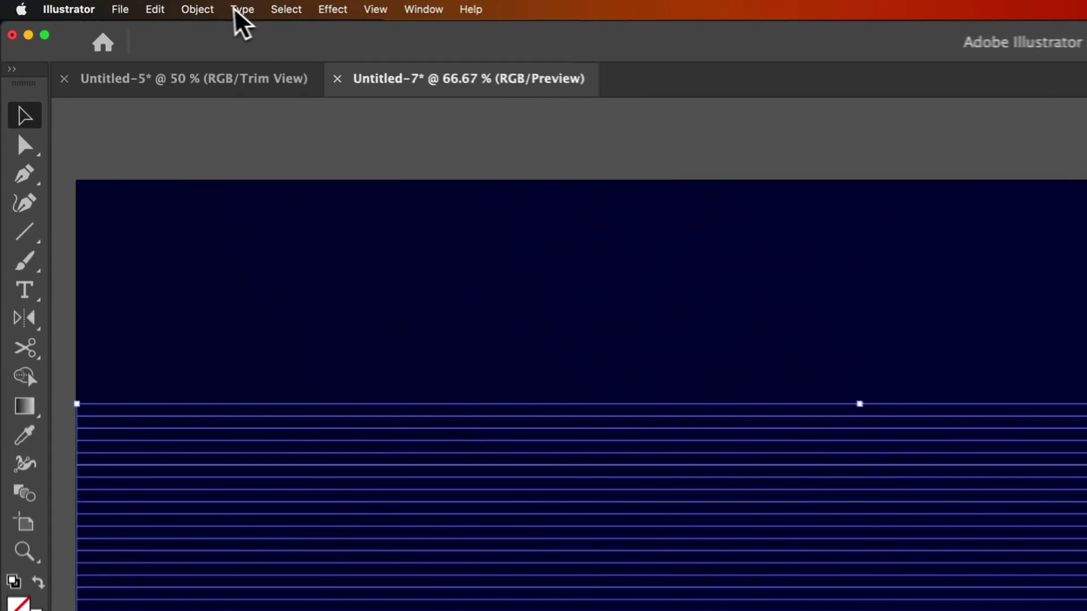
{"action": "left_click", "coordinate": [104, 4]}
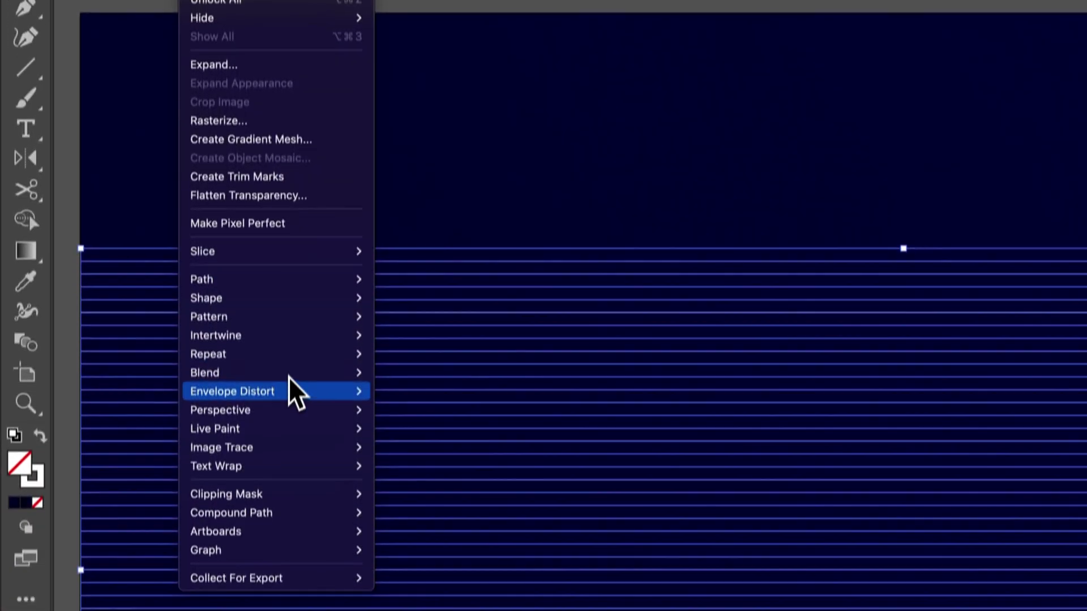
{"action": "mouse_move", "coordinate": [291, 567]}
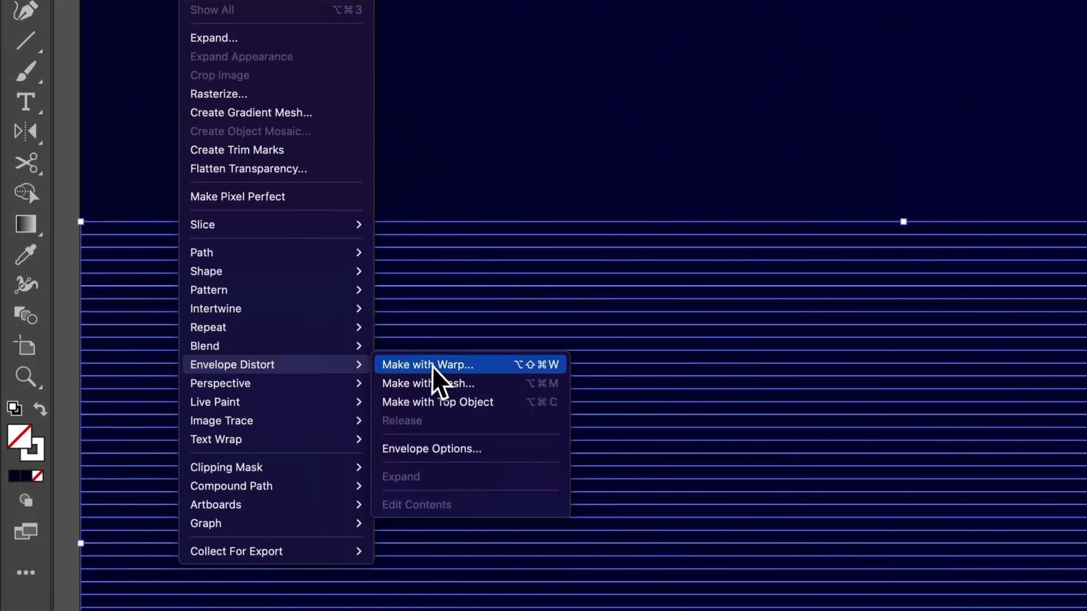
{"action": "left_click", "coordinate": [441, 384]}
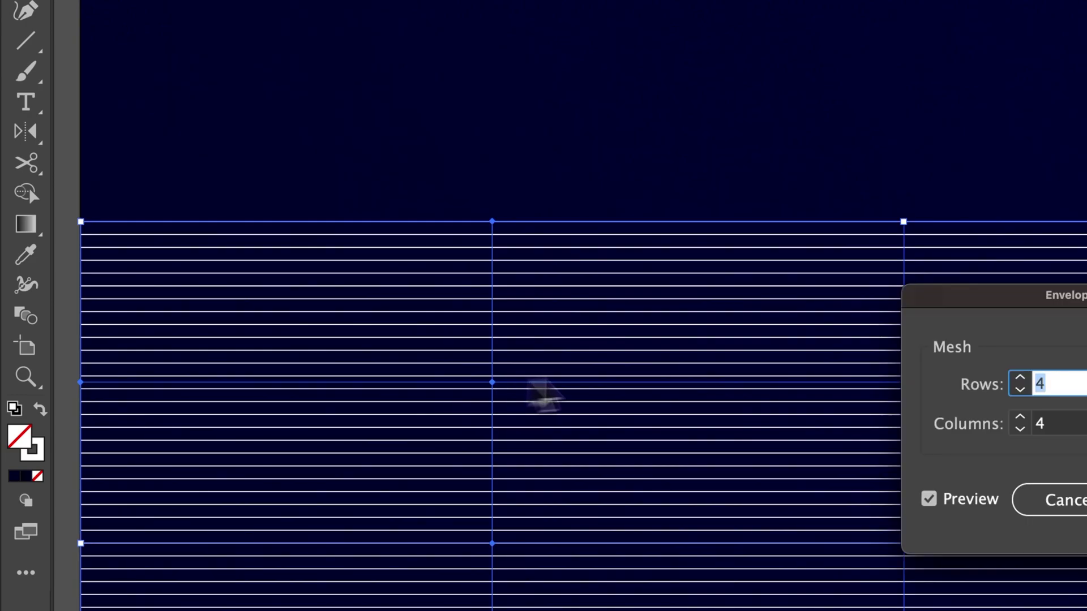
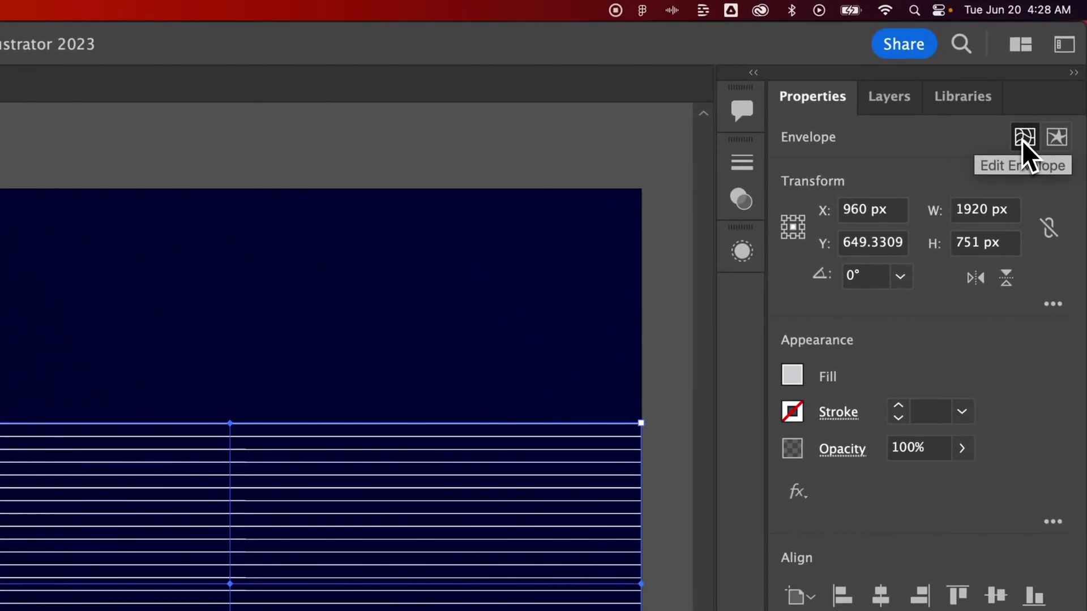
{"action": "left_click", "coordinate": [1054, 140]}
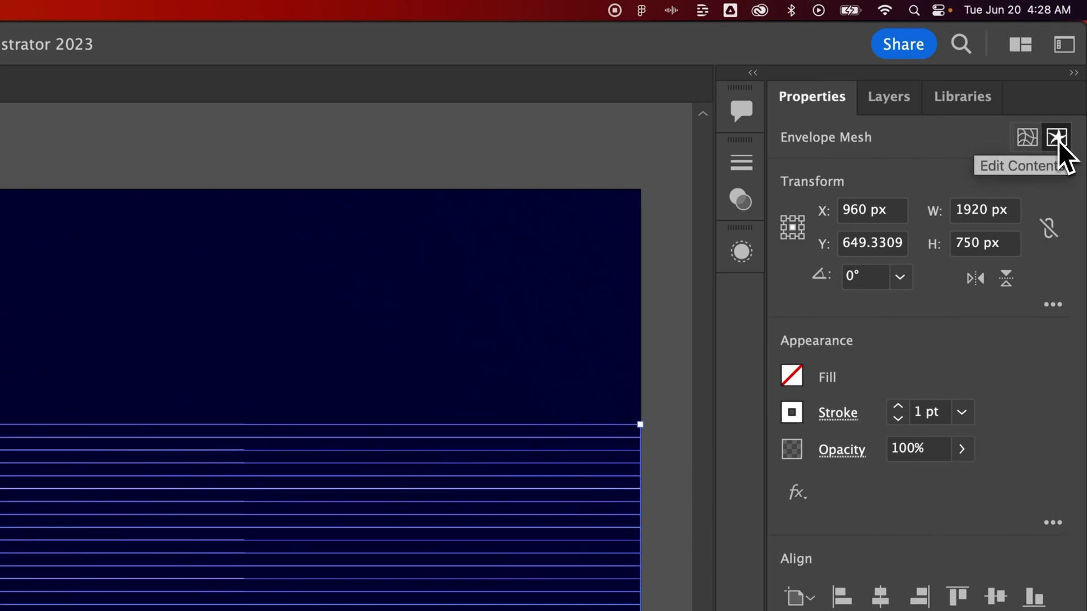
{"action": "left_click", "coordinate": [1028, 145]}
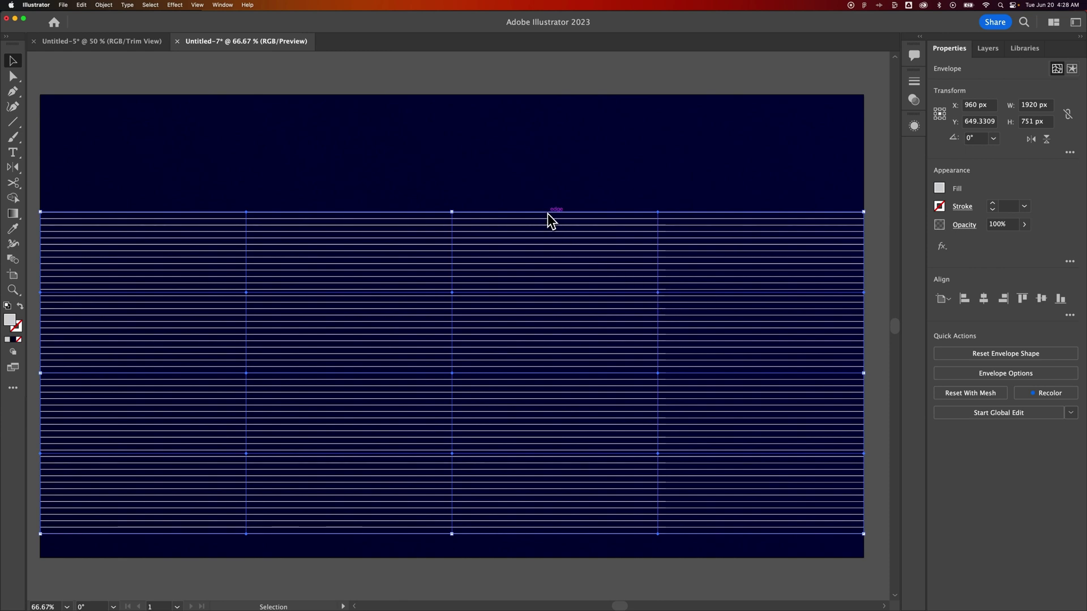
Step: Move the upper-row mesh point at three-quarter width up and left to about X 1389, Y 393 px with Direct Selection
{"action": "key", "text": "a"}
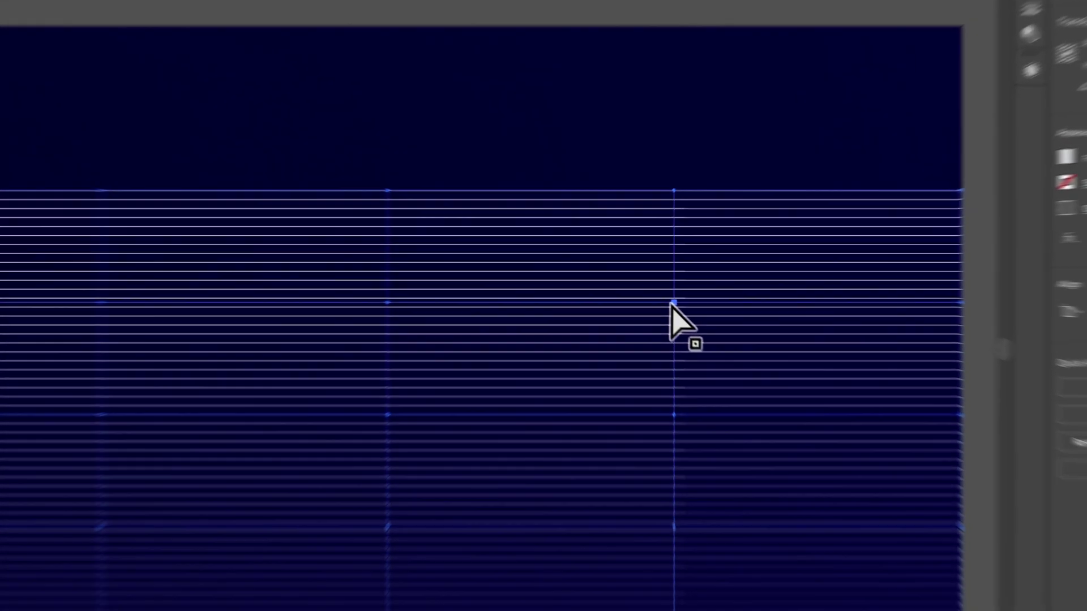
{"action": "left_click", "coordinate": [657, 292]}
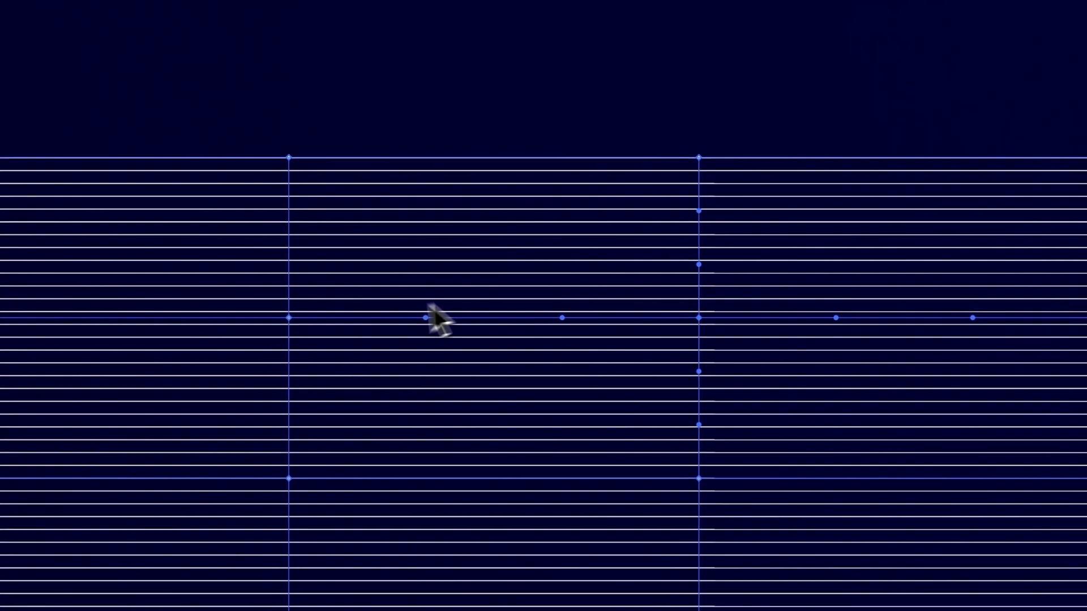
{"action": "left_click", "coordinate": [700, 317]}
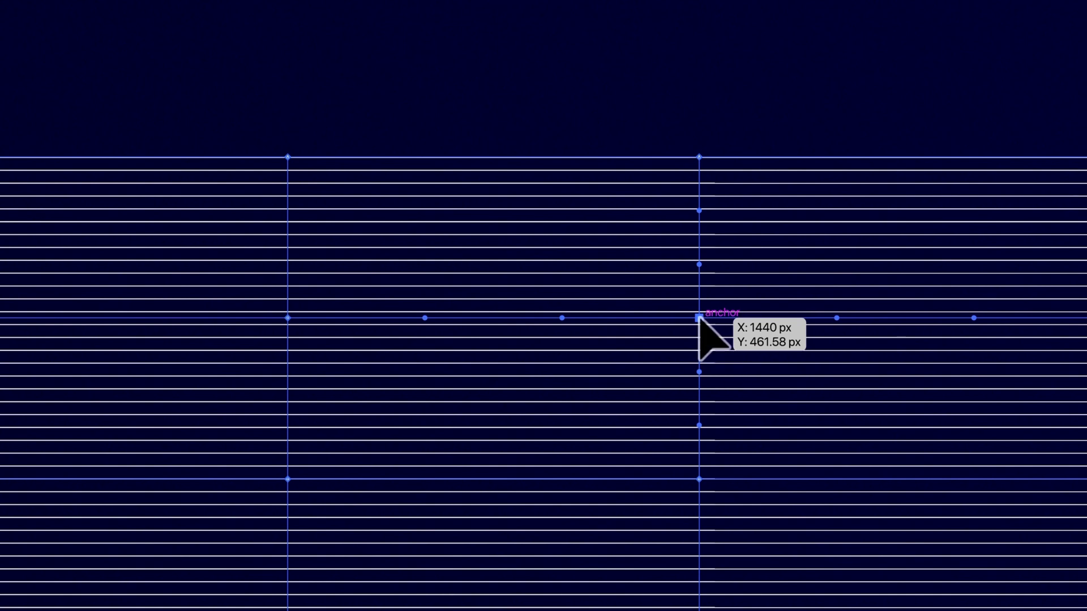
{"action": "left_click_drag", "start_coordinate": [699, 318], "coordinate": [694, 359]}
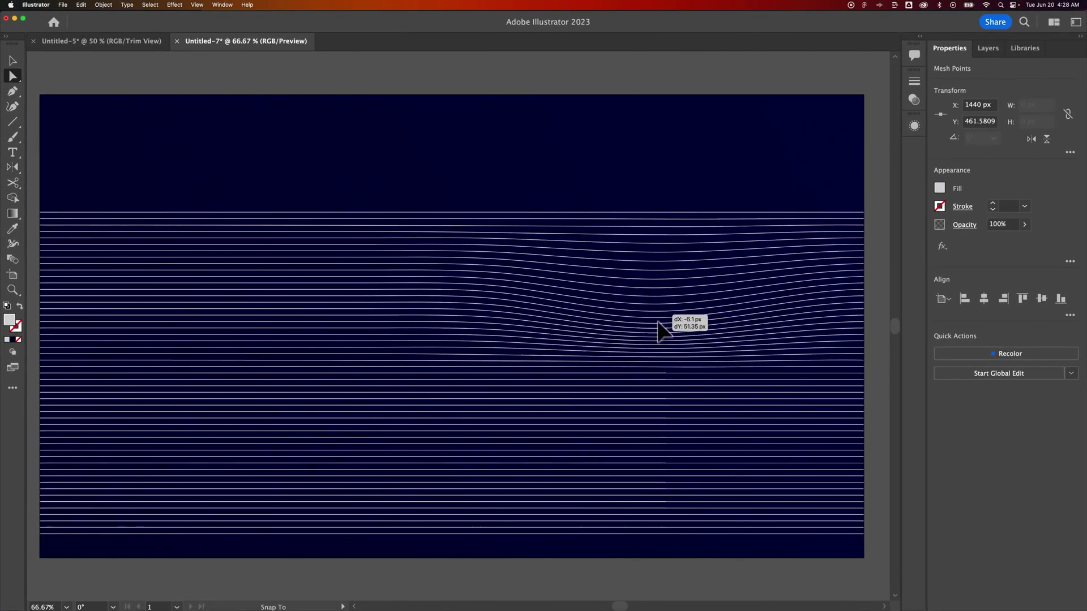
{"action": "left_click_drag", "start_coordinate": [658, 324], "coordinate": [636, 264]}
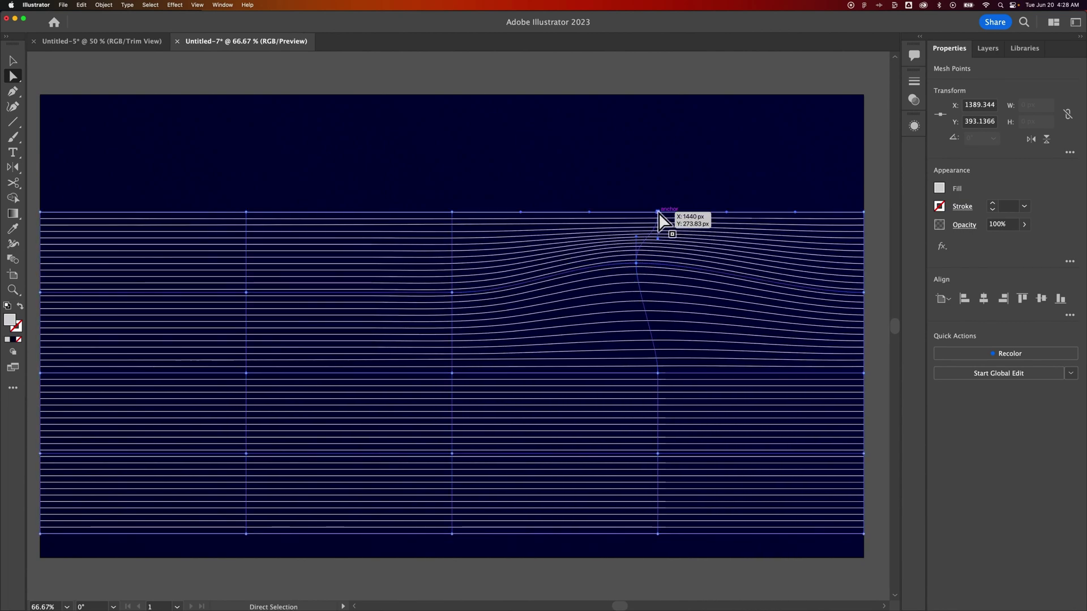
Step: Shape the envelope's top edge into a wave by lowering its three-quarter, centre and left-end points and raising the right corner; also lower the upper-row centre point
{"action": "left_click_drag", "start_coordinate": [658, 213], "coordinate": [666, 237]}
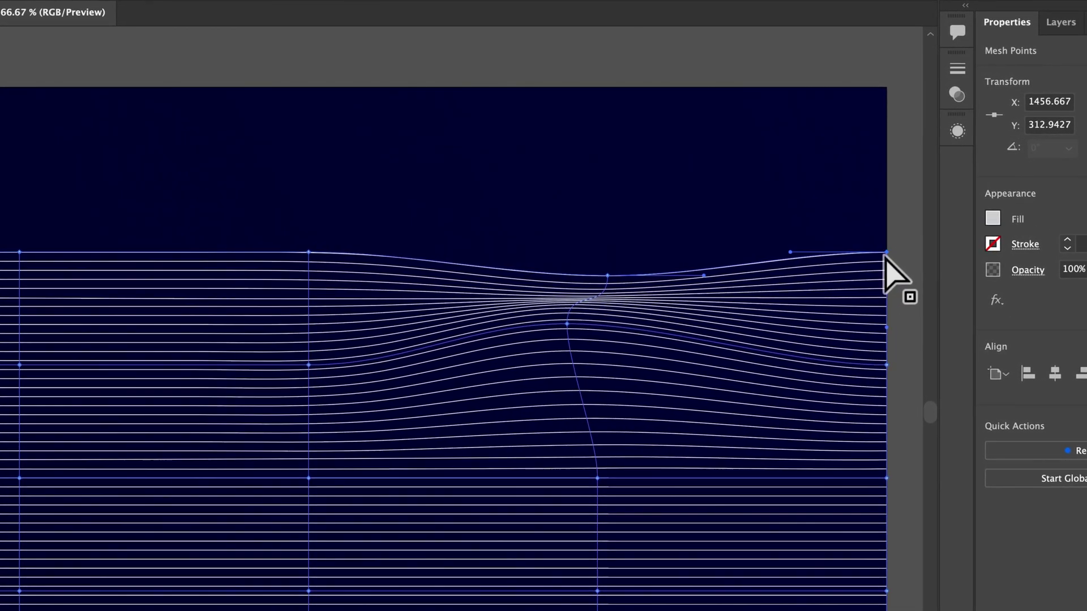
{"action": "left_click_drag", "start_coordinate": [886, 253], "coordinate": [887, 221]}
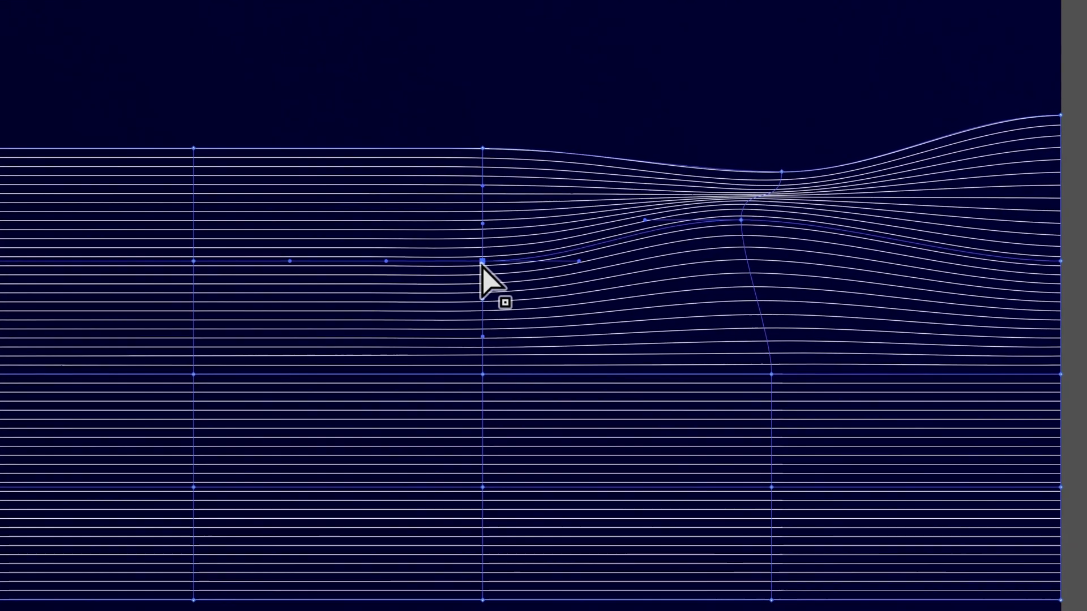
{"action": "left_click_drag", "start_coordinate": [483, 261], "coordinate": [454, 335]}
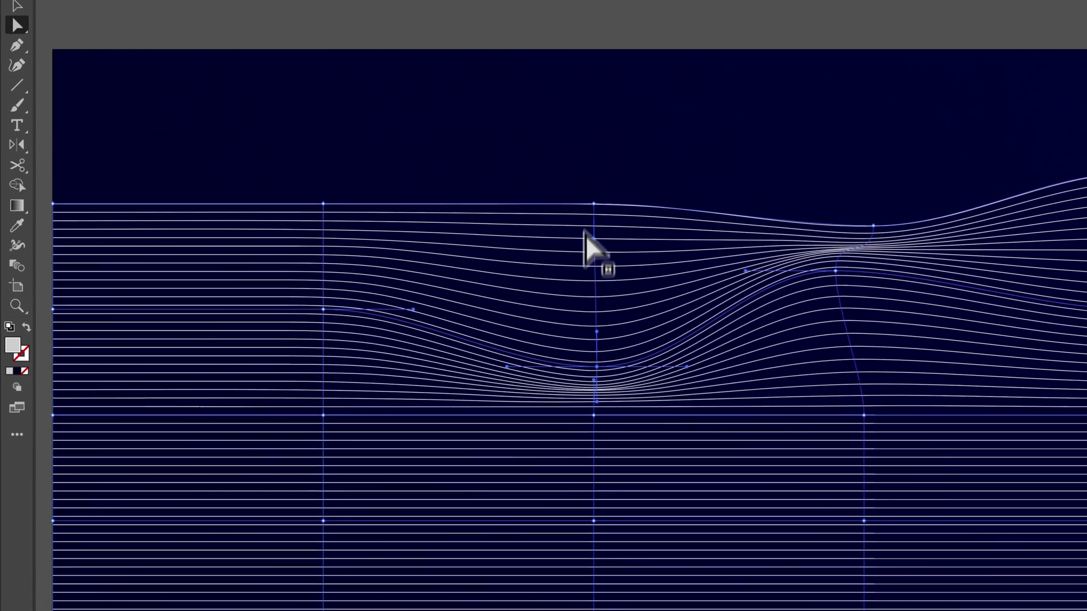
{"action": "left_click_drag", "start_coordinate": [603, 205], "coordinate": [606, 298]}
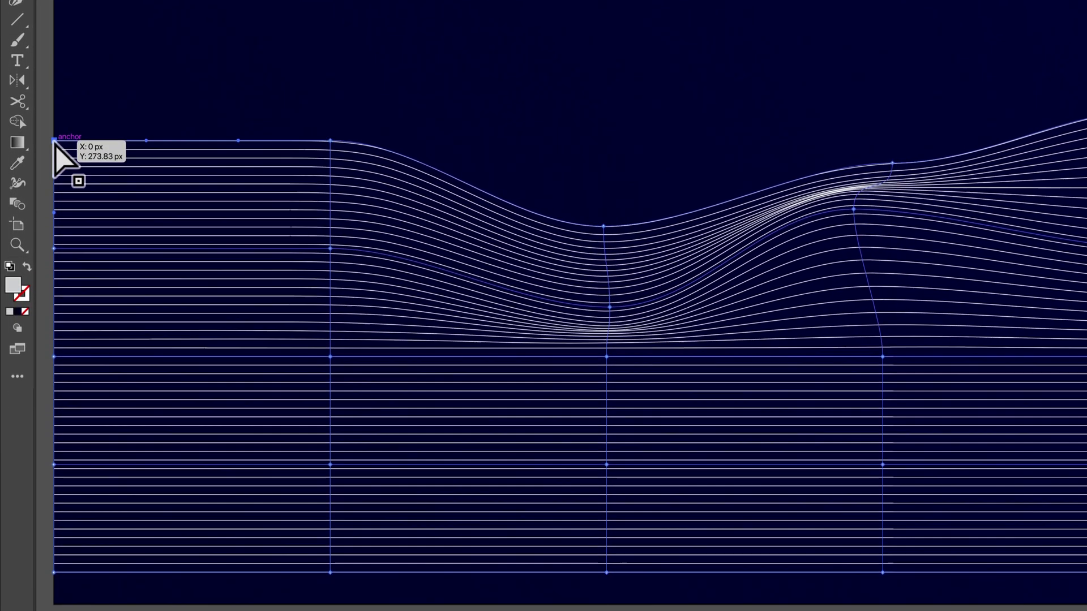
{"action": "left_click_drag", "start_coordinate": [55, 142], "coordinate": [56, 198]}
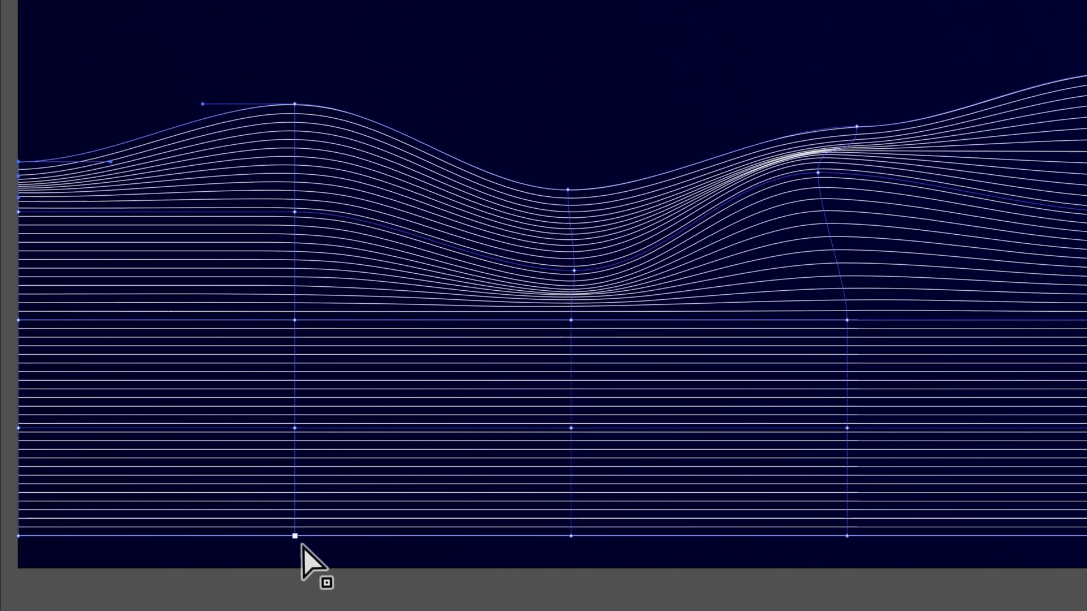
Step: In the quarter-width mesh column, raise the bottom-edge and lower-row points and settle the upper-row point slightly below its original place
{"action": "left_click_drag", "start_coordinate": [303, 548], "coordinate": [302, 480]}
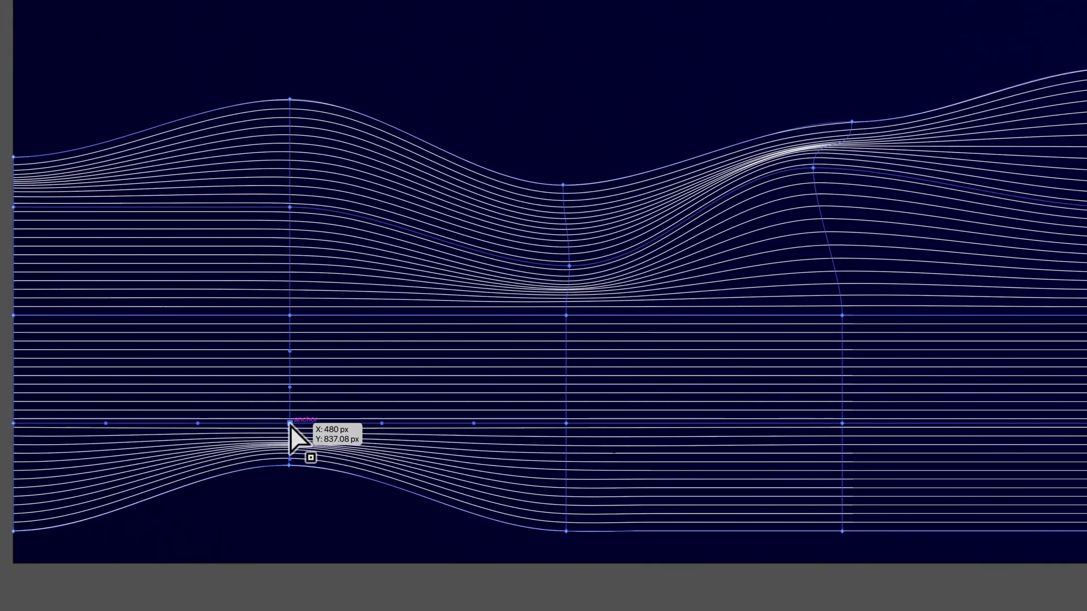
{"action": "left_click_drag", "start_coordinate": [290, 424], "coordinate": [290, 352]}
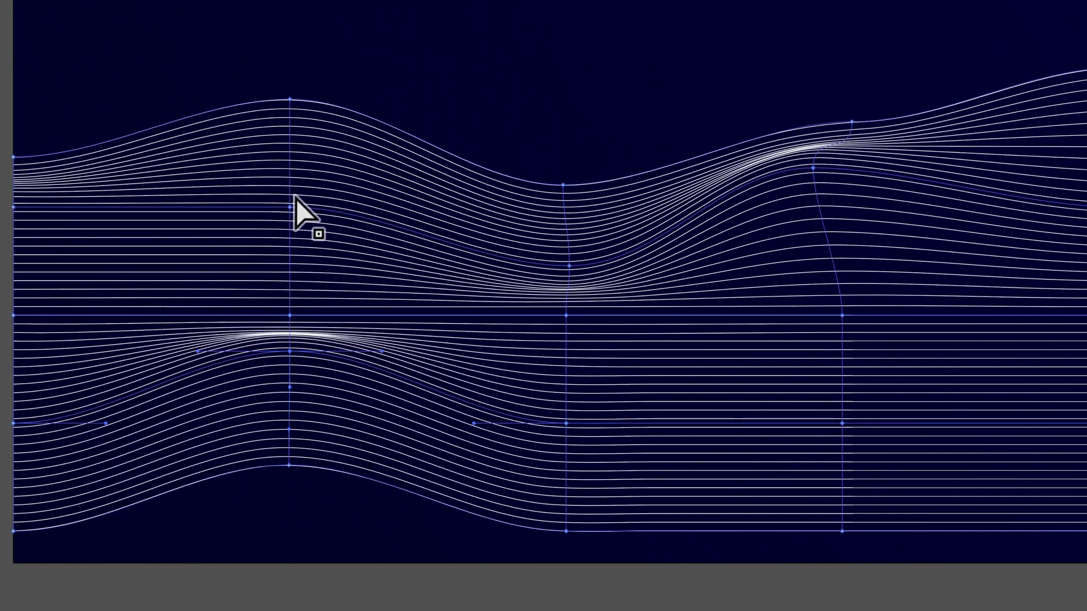
{"action": "left_click_drag", "start_coordinate": [289, 207], "coordinate": [292, 146]}
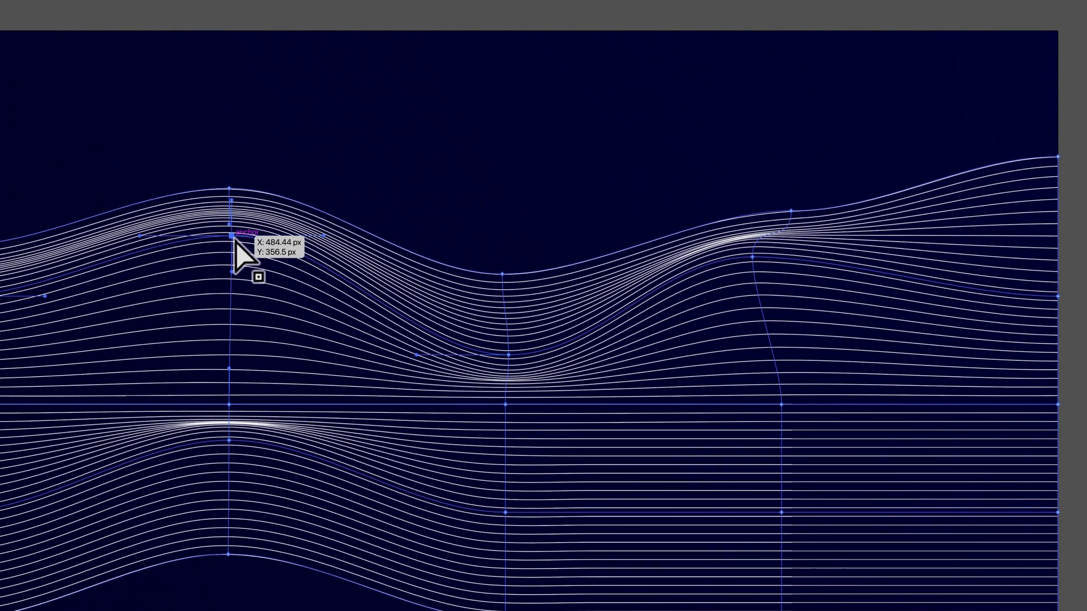
{"action": "left_click_drag", "start_coordinate": [235, 242], "coordinate": [232, 329]}
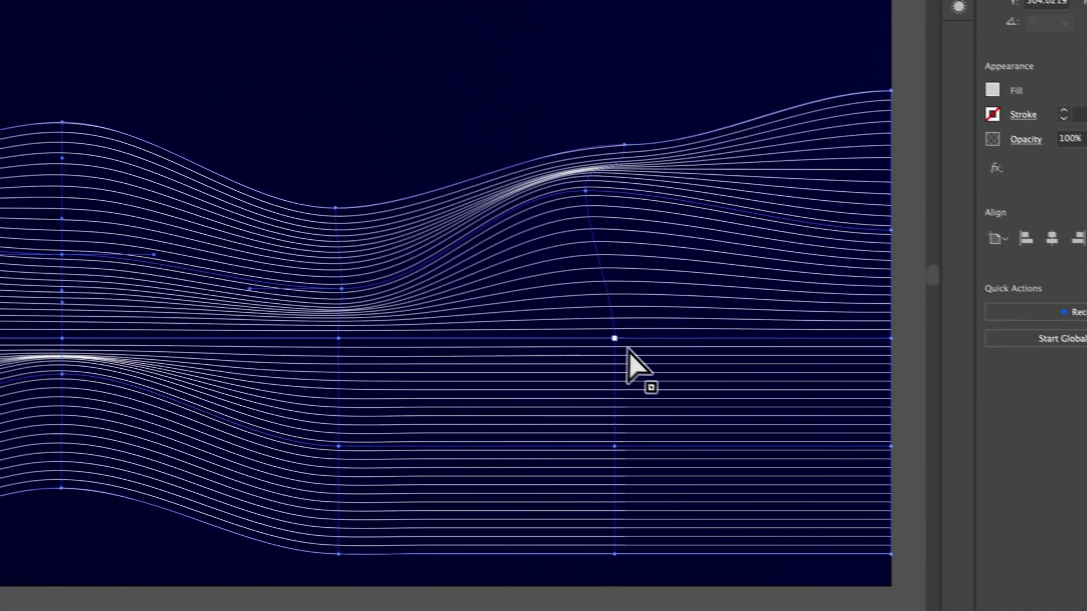
Step: Raise the middle-row and lower-row mesh points at three-quarter width, extending the lower one's slanted handles, and raise the bottom right corner
{"action": "left_click_drag", "start_coordinate": [782, 405], "coordinate": [786, 357]}
{"action": "left_click_drag", "start_coordinate": [599, 277], "coordinate": [601, 278]}
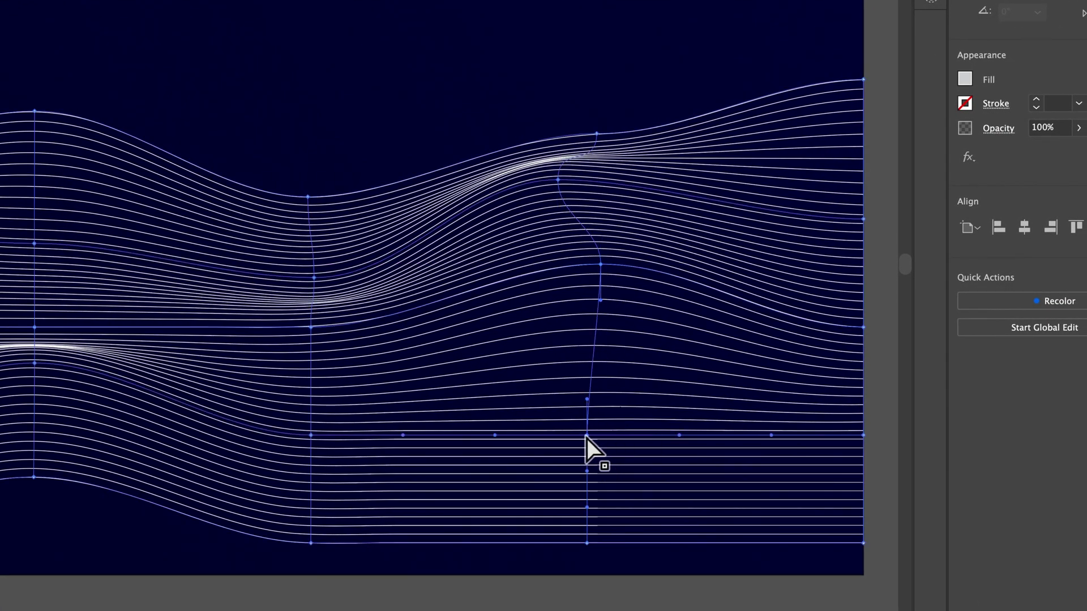
{"action": "left_click_drag", "start_coordinate": [586, 438], "coordinate": [546, 353]}
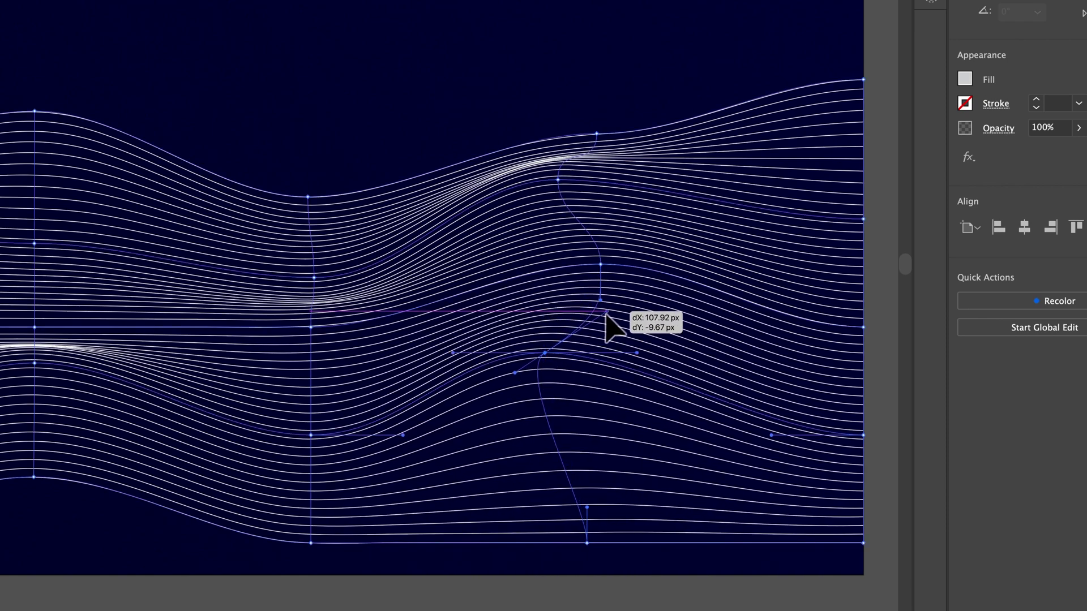
{"action": "left_click_drag", "start_coordinate": [599, 318], "coordinate": [595, 320]}
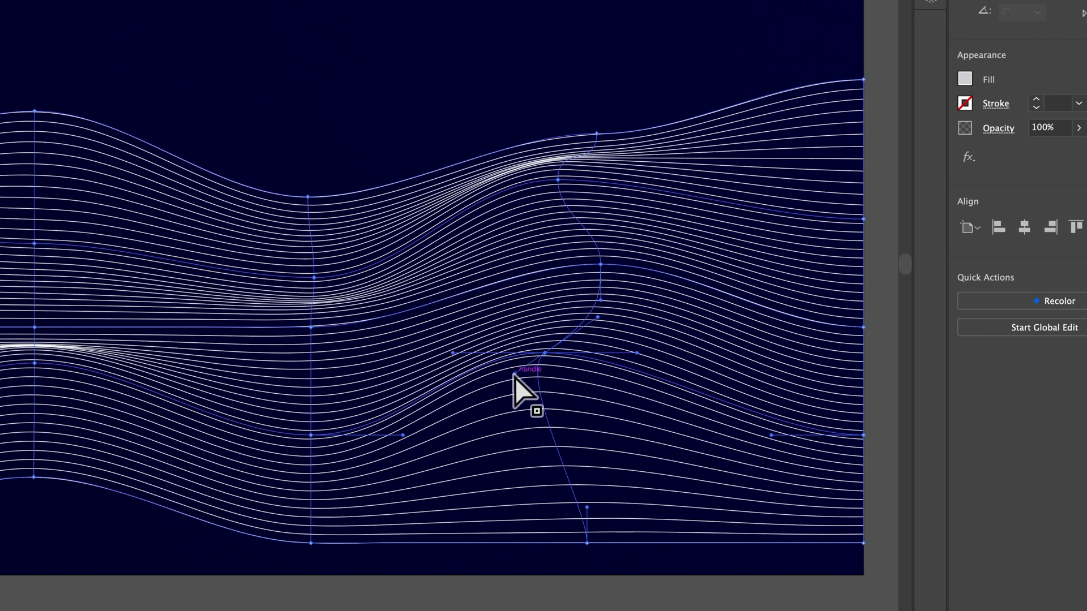
{"action": "left_click_drag", "start_coordinate": [516, 374], "coordinate": [492, 388]}
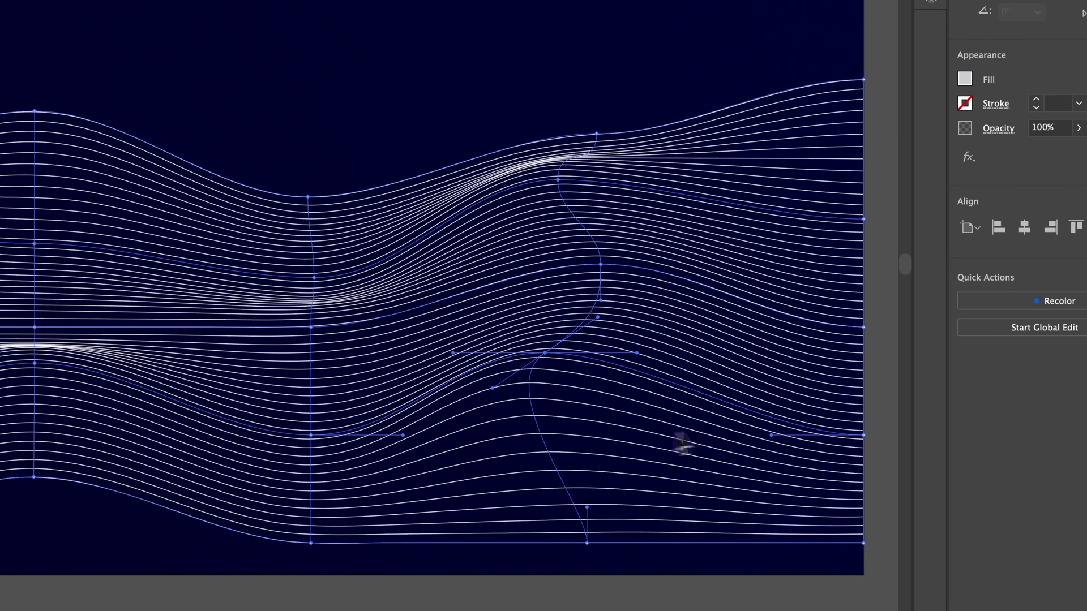
{"action": "left_click_drag", "start_coordinate": [864, 543], "coordinate": [863, 479]}
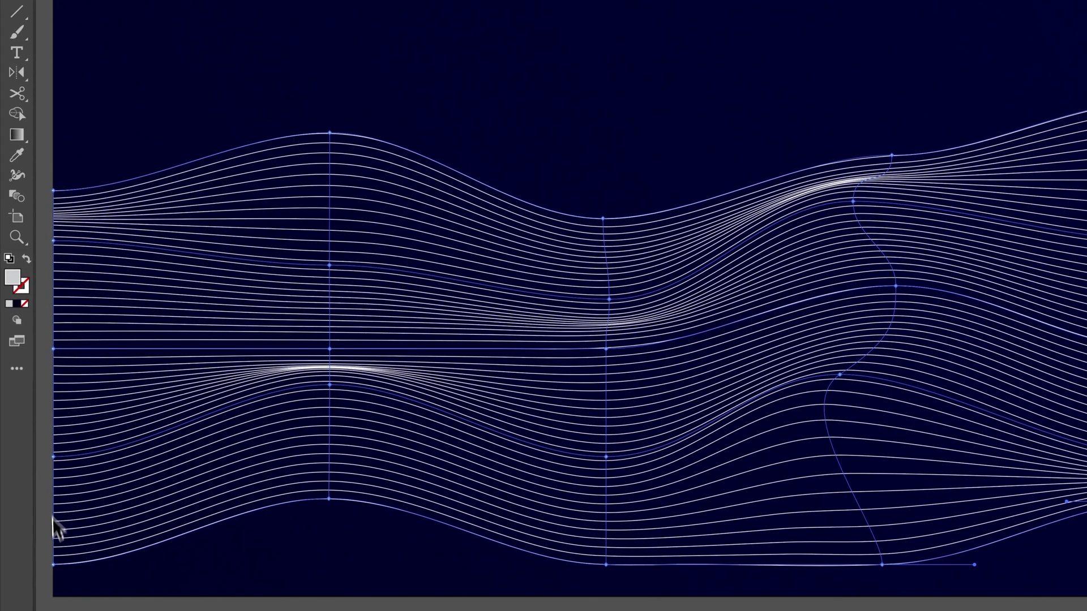
Step: Lower the four upper mesh points along the left edge, and lower the top edge's centre point to about Y 478 px
{"action": "left_click_drag", "start_coordinate": [48, 464], "coordinate": [54, 504]}
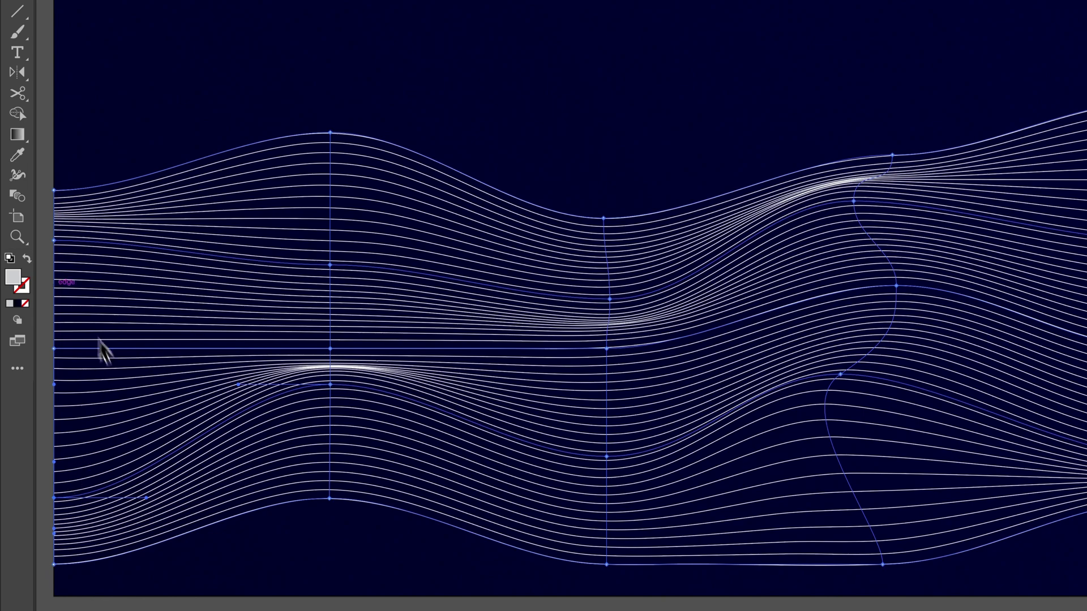
{"action": "left_click_drag", "start_coordinate": [54, 349], "coordinate": [54, 389]}
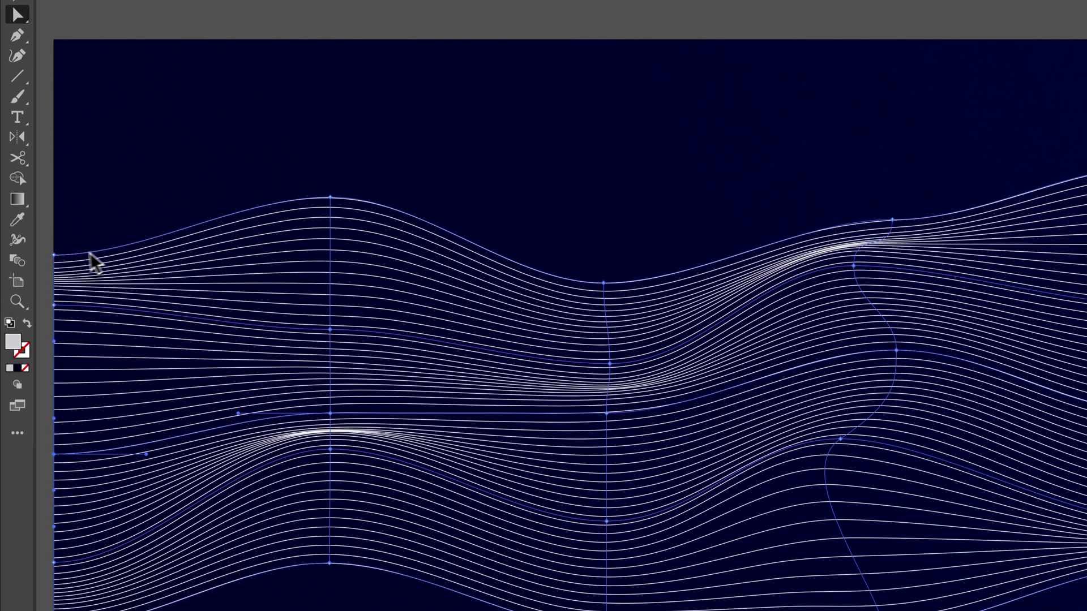
{"action": "left_click_drag", "start_coordinate": [55, 306], "coordinate": [53, 385]}
{"action": "left_click_drag", "start_coordinate": [54, 257], "coordinate": [55, 342]}
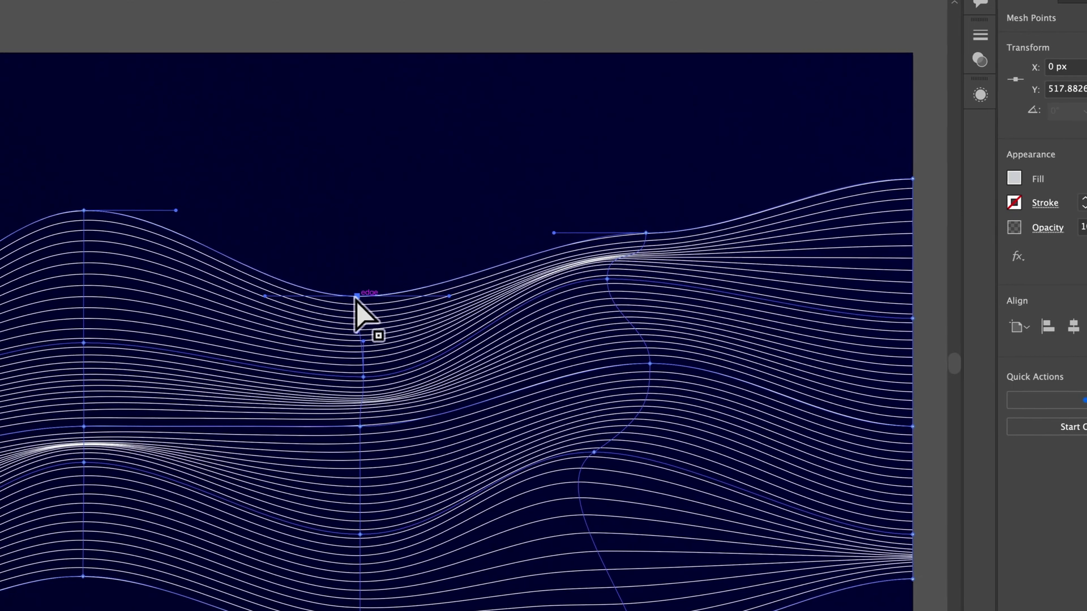
{"action": "left_click_drag", "start_coordinate": [606, 283], "coordinate": [603, 304]}
{"action": "mouse_move", "coordinate": [356, 329]}
{"action": "left_mouse_down"}
{"action": "mouse_move", "coordinate": [355, 341]}
{"action": "mouse_move", "coordinate": [351, 333]}
{"action": "left_mouse_up"}
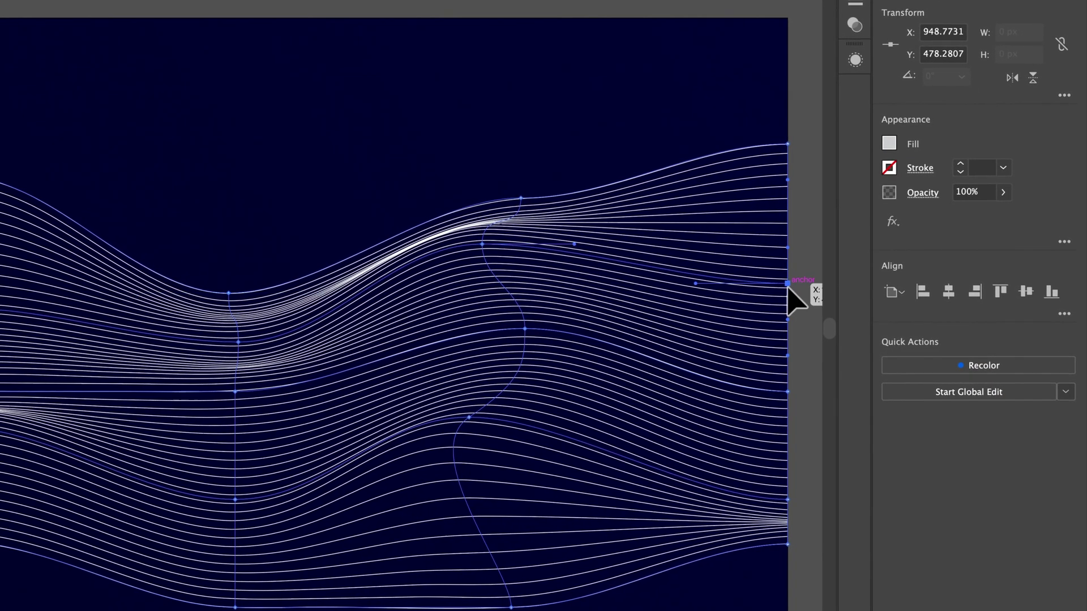
Step: Raise the two upper mesh points on the right edge, and pull the lower-row three-quarter point up and left to fold the lines
{"action": "left_click_drag", "start_coordinate": [788, 283], "coordinate": [789, 98]}
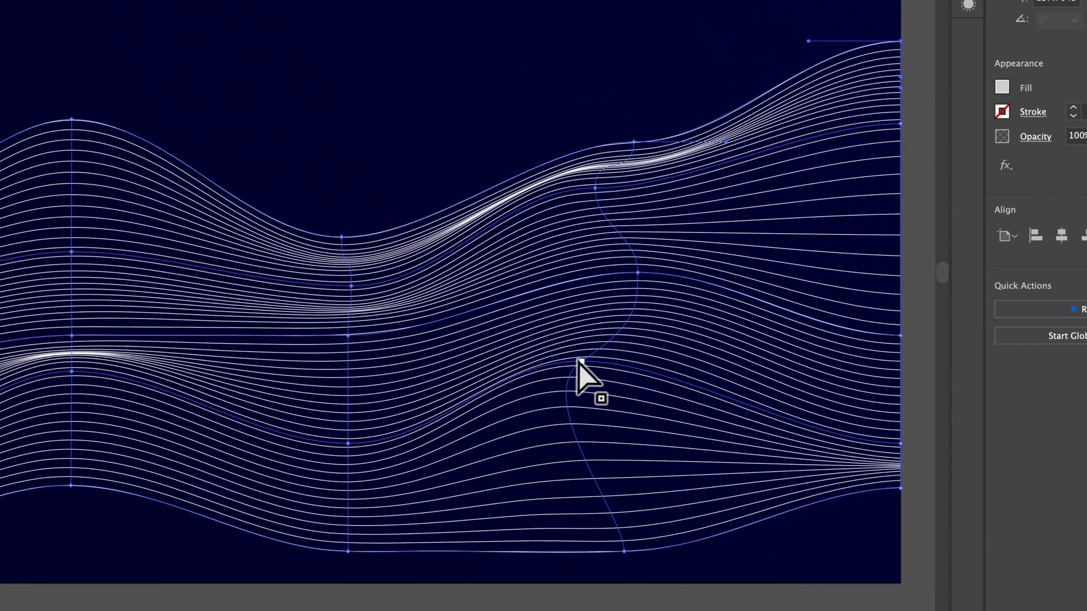
{"action": "left_click", "coordinate": [469, 417]}
{"action": "left_click_drag", "start_coordinate": [584, 362], "coordinate": [549, 262]}
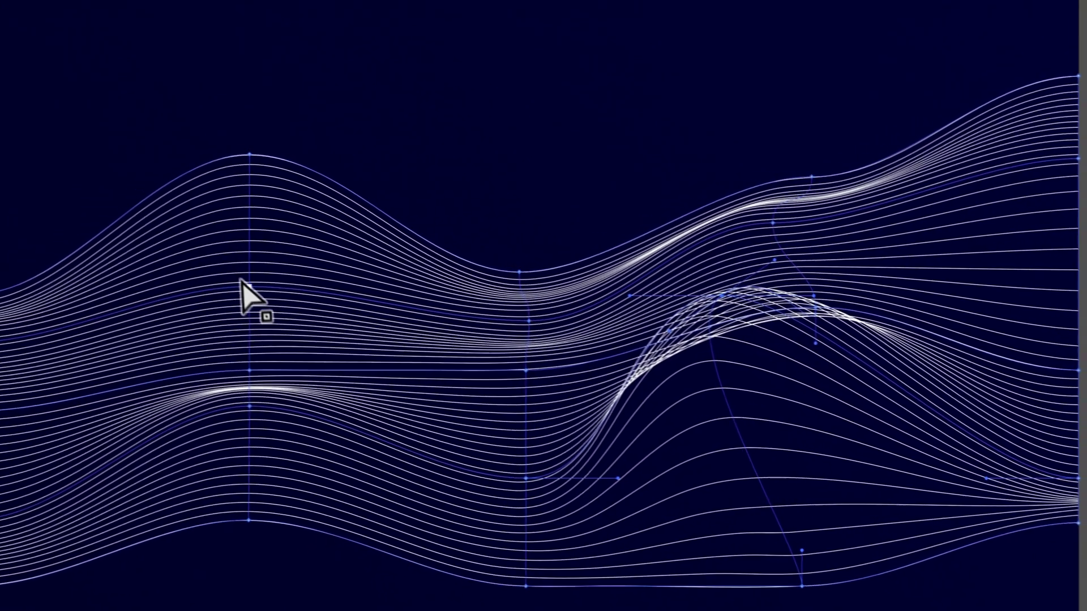
Step: Reshape the quarter-width mesh column: shift its upper-row point well left, bring the top and bottom edge points inward, and nudge the lower-row point down-left
{"action": "left_click", "coordinate": [83, 263]}
{"action": "left_click_drag", "start_coordinate": [270, 292], "coordinate": [164, 323]}
{"action": "left_click_drag", "start_coordinate": [272, 160], "coordinate": [275, 180]}
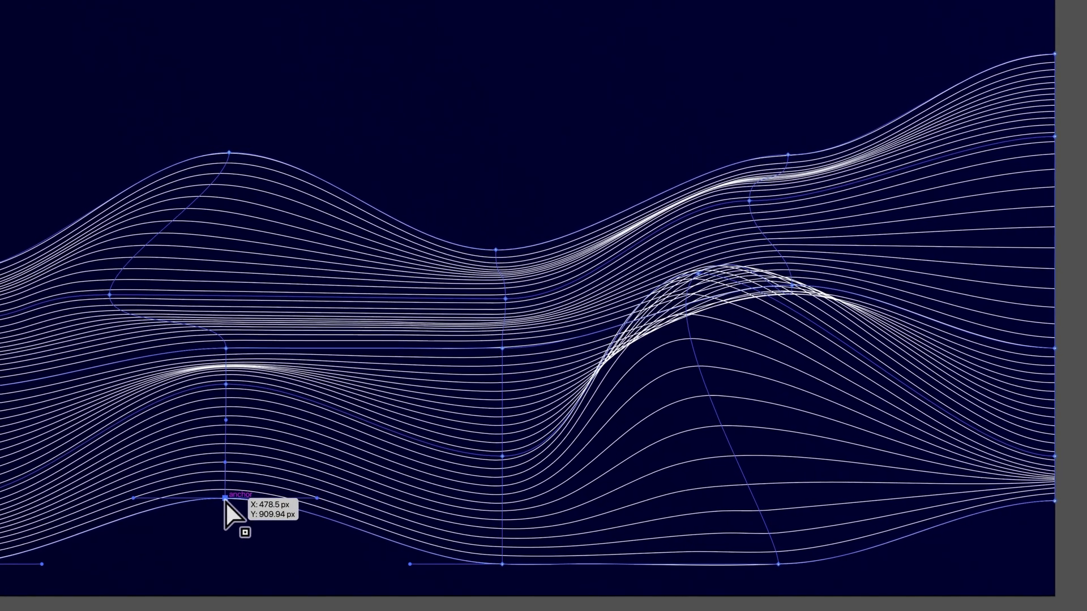
{"action": "left_click_drag", "start_coordinate": [225, 498], "coordinate": [230, 455]}
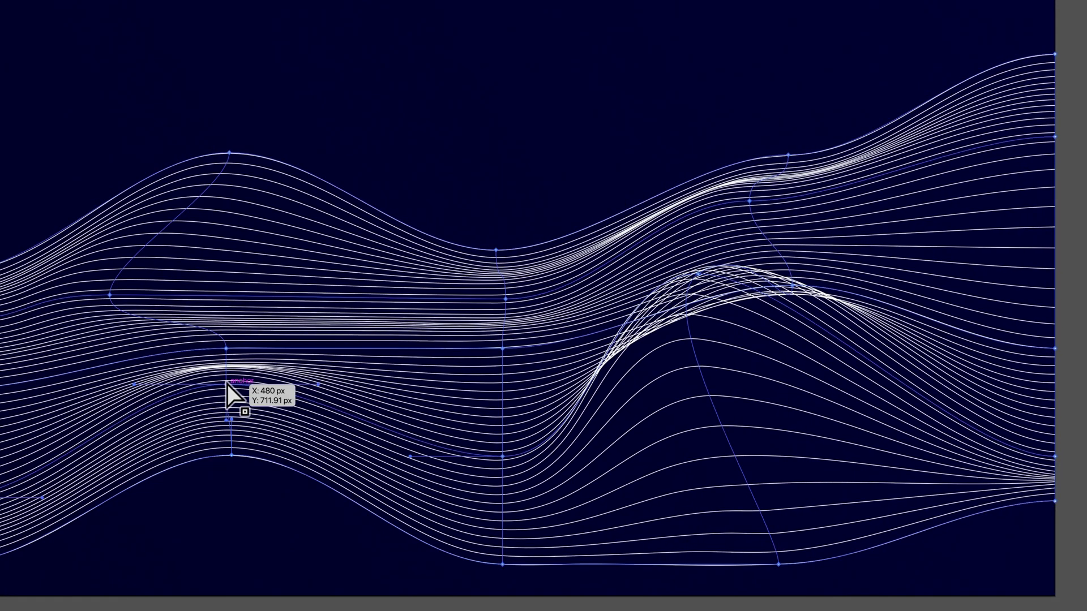
{"action": "left_click_drag", "start_coordinate": [226, 385], "coordinate": [214, 395]}
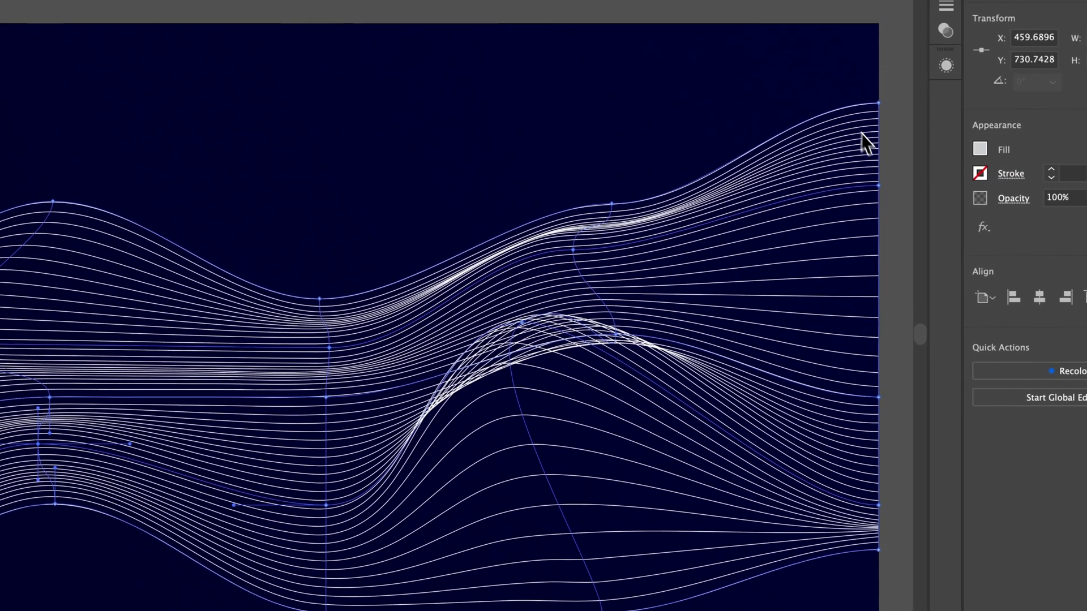
Step: Select the whole distorted line envelope with the Selection tool instead of a single mesh point
{"action": "key", "text": "v"}
{"action": "key", "text": "ctrl+0"}
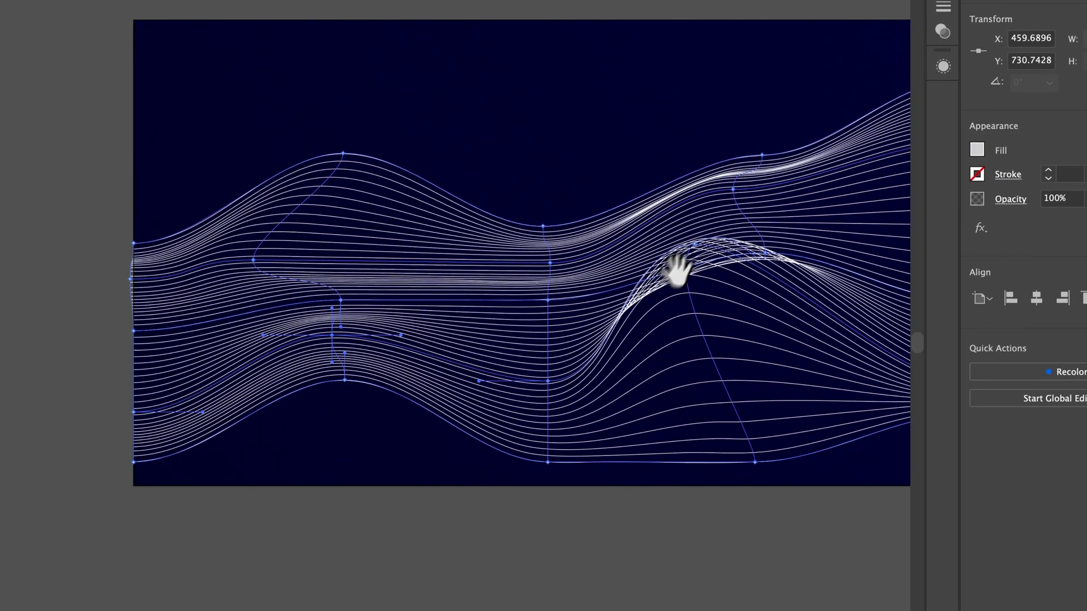
{"action": "left_click_drag", "start_coordinate": [676, 271], "coordinate": [500, 308]}
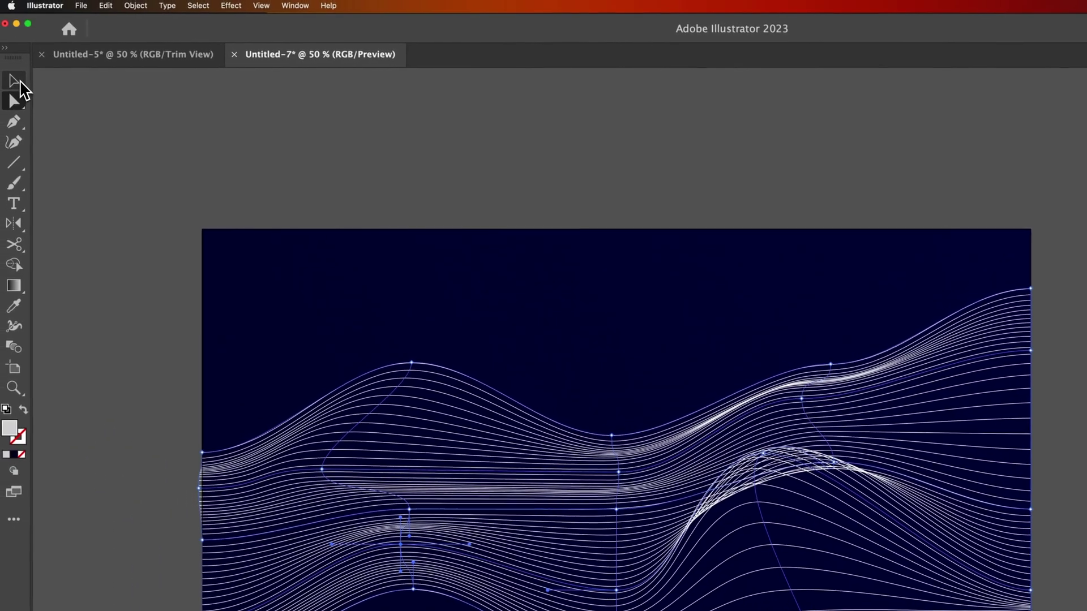
{"action": "left_click", "coordinate": [14, 82]}
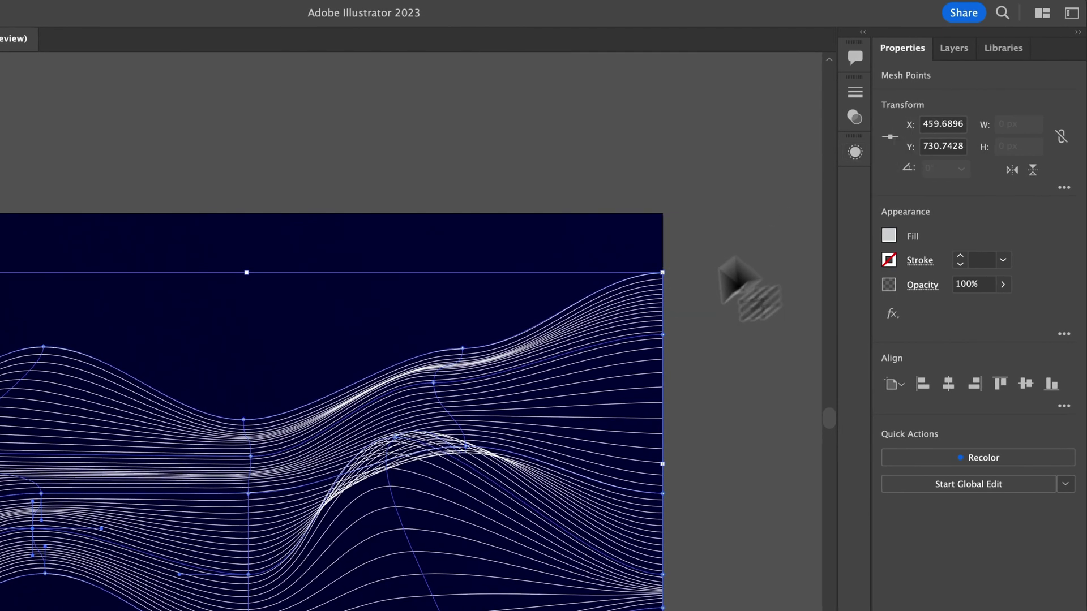
{"action": "left_click", "coordinate": [672, 303]}
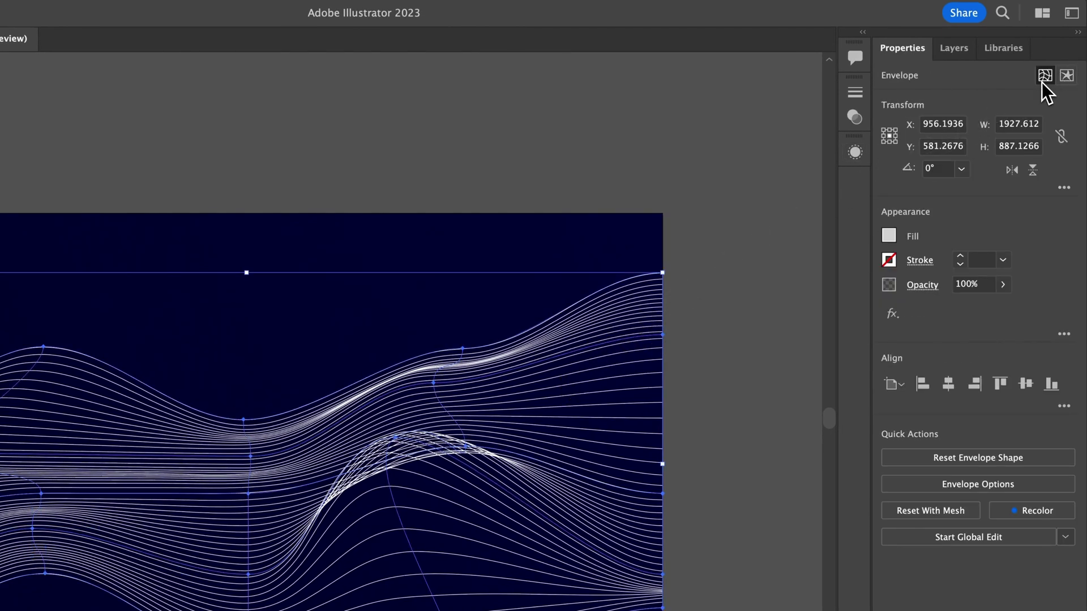
Step: Try rotating the envelope by about 12.5°, undo the rotation, and switch to editing the envelope's contents
{"action": "left_click_drag", "start_coordinate": [670, 272], "coordinate": [637, 173]}
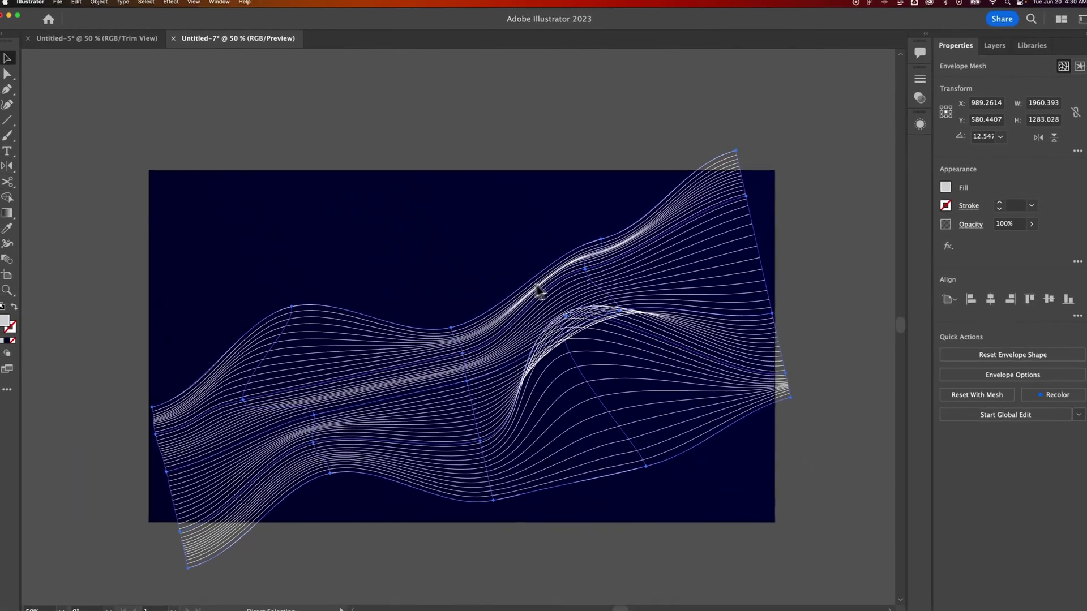
{"action": "key", "text": "super+z"}
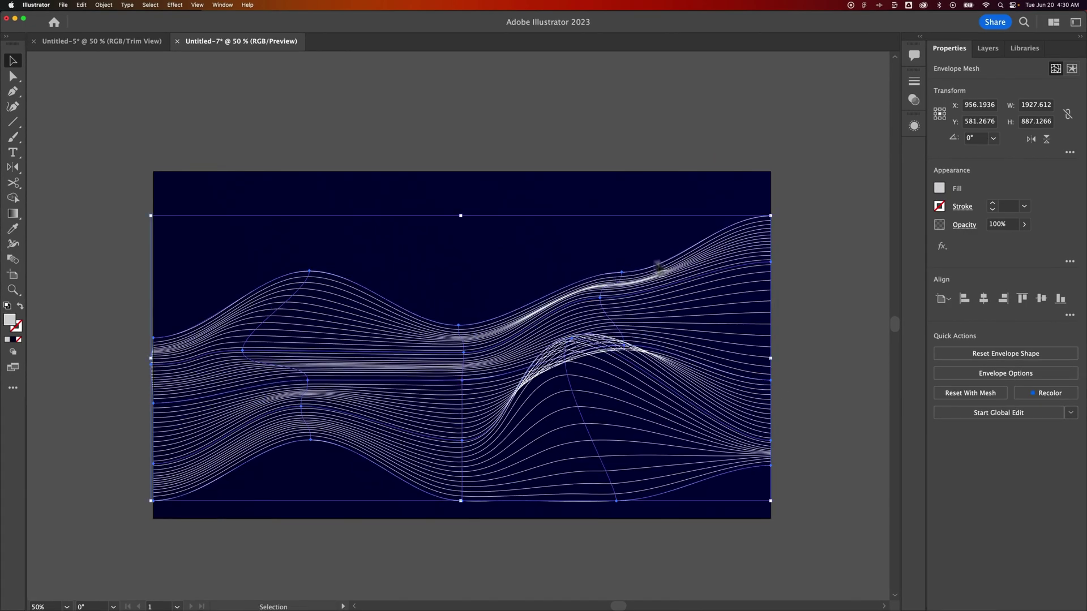
{"action": "left_click", "coordinate": [1072, 69]}
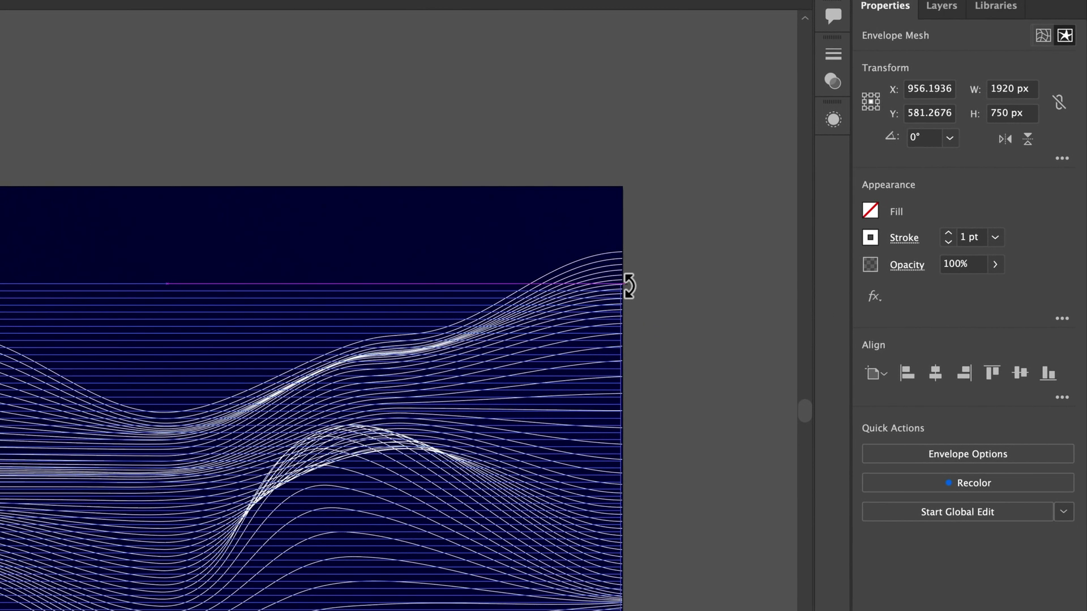
Step: Rotate the lines inside the envelope counterclockwise by about 5.75° and deselect them
{"action": "left_click_drag", "start_coordinate": [628, 286], "coordinate": [629, 240]}
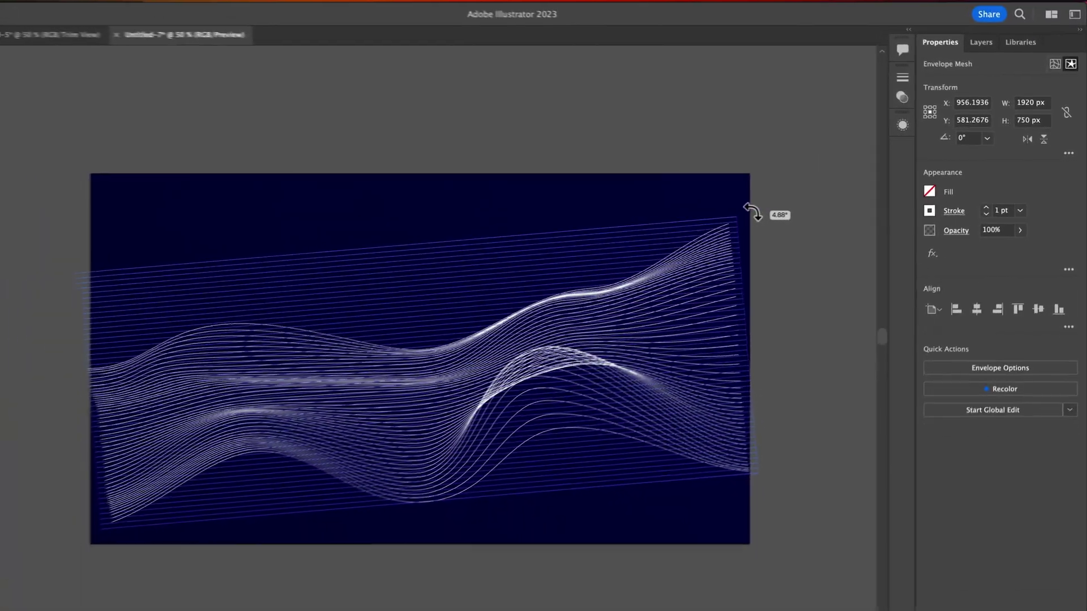
{"action": "left_click_drag", "start_coordinate": [753, 212], "coordinate": [779, 200]}
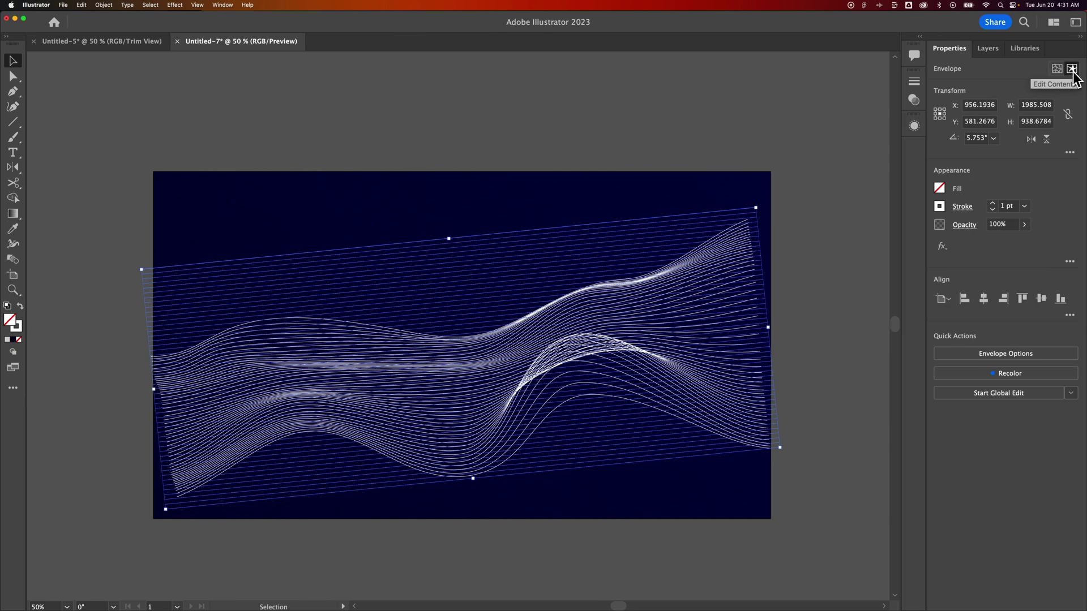
{"action": "left_click", "coordinate": [809, 200]}
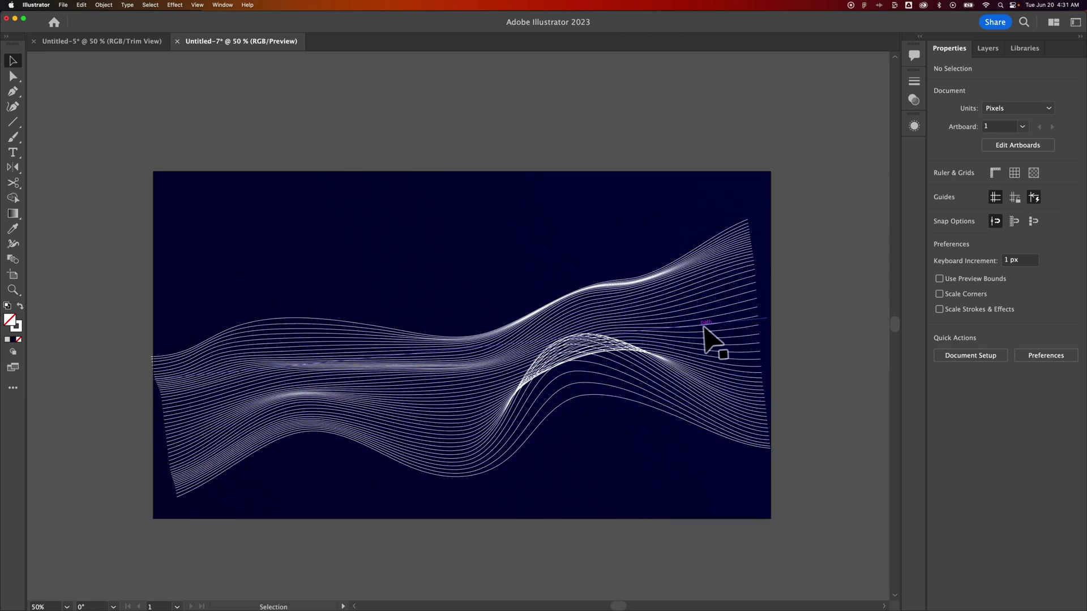
Step: Switch to editing the envelope mesh and raise the quarter-width column's upper-row and middle-row points, the upper one slightly outward
{"action": "left_click", "coordinate": [670, 332]}
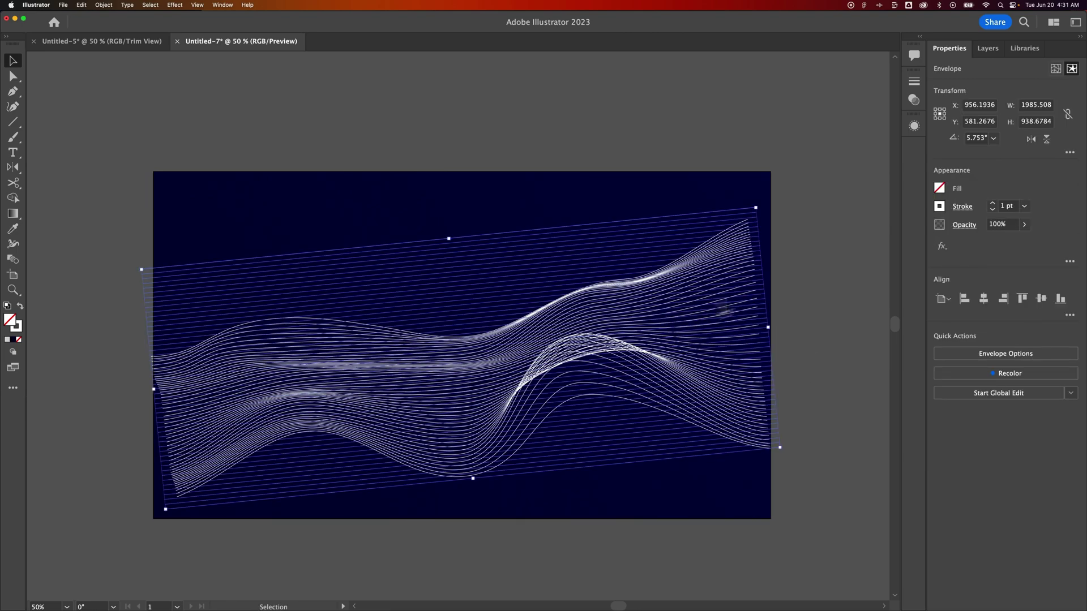
{"action": "left_click", "coordinate": [1054, 70]}
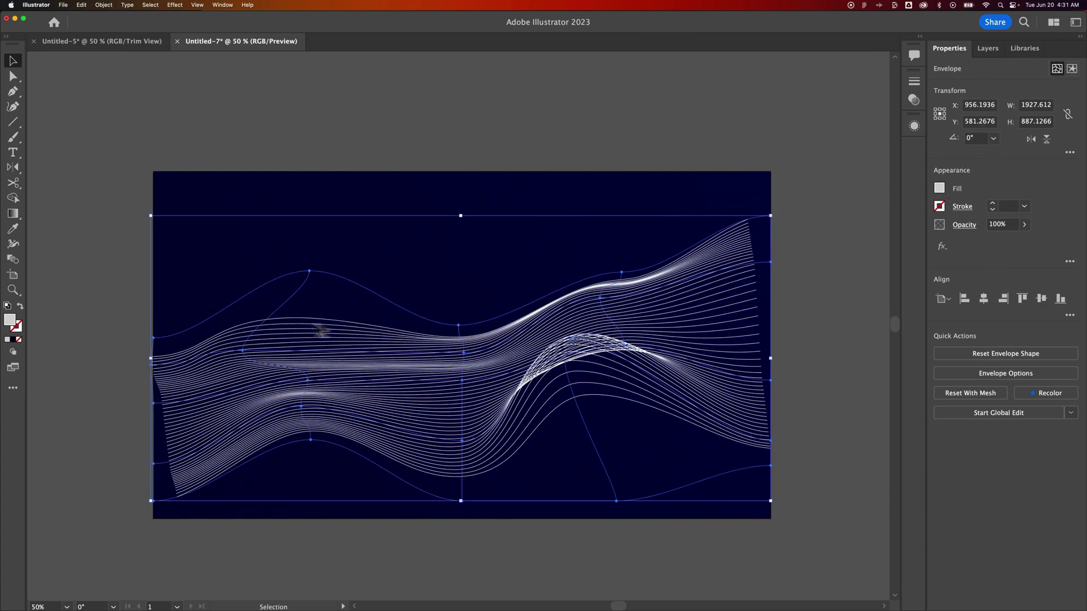
{"action": "key", "text": "s"}
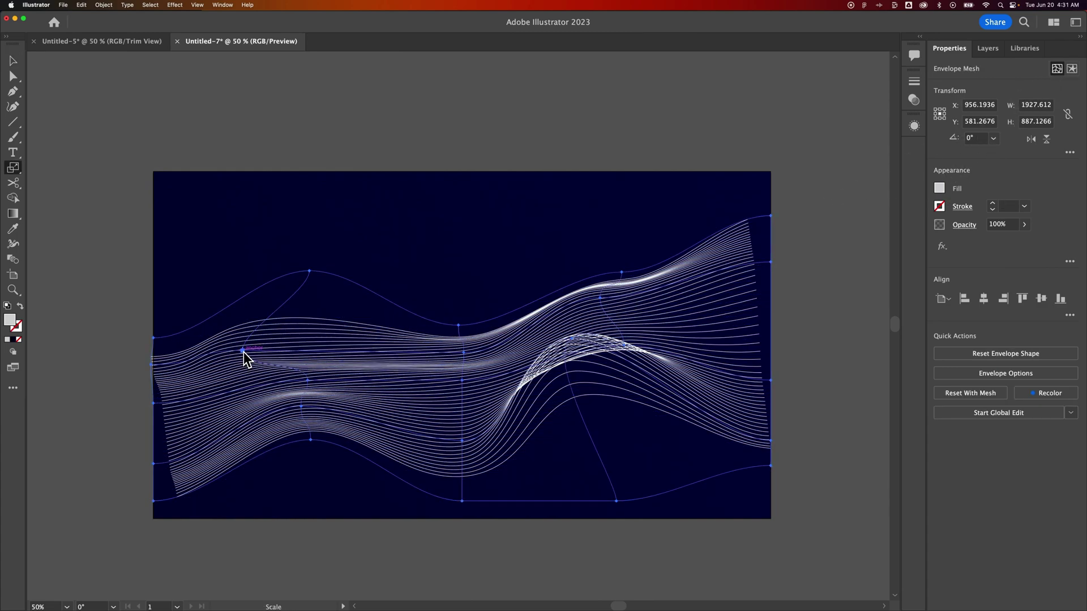
{"action": "left_click_drag", "start_coordinate": [243, 352], "coordinate": [224, 256]}
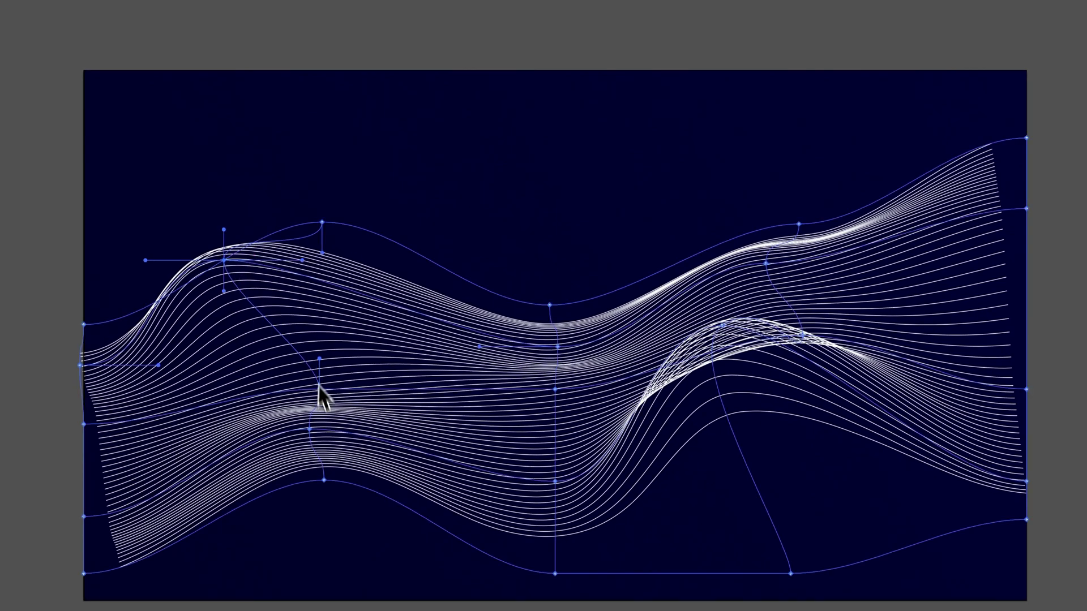
{"action": "left_click_drag", "start_coordinate": [317, 390], "coordinate": [322, 317]}
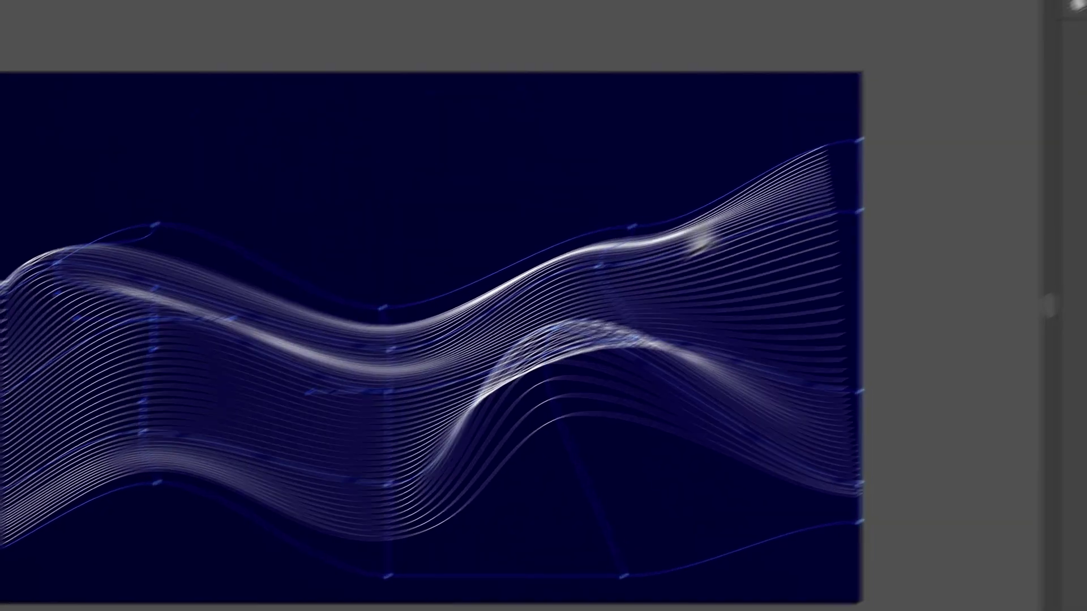
{"action": "left_click", "coordinate": [1034, 226]}
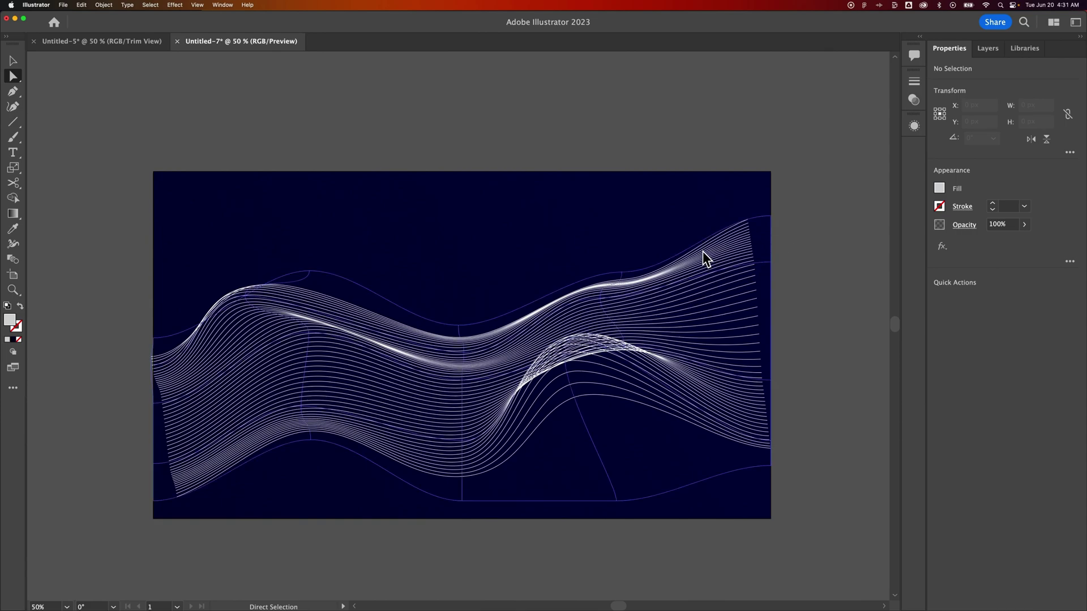
{"action": "key", "text": "v"}
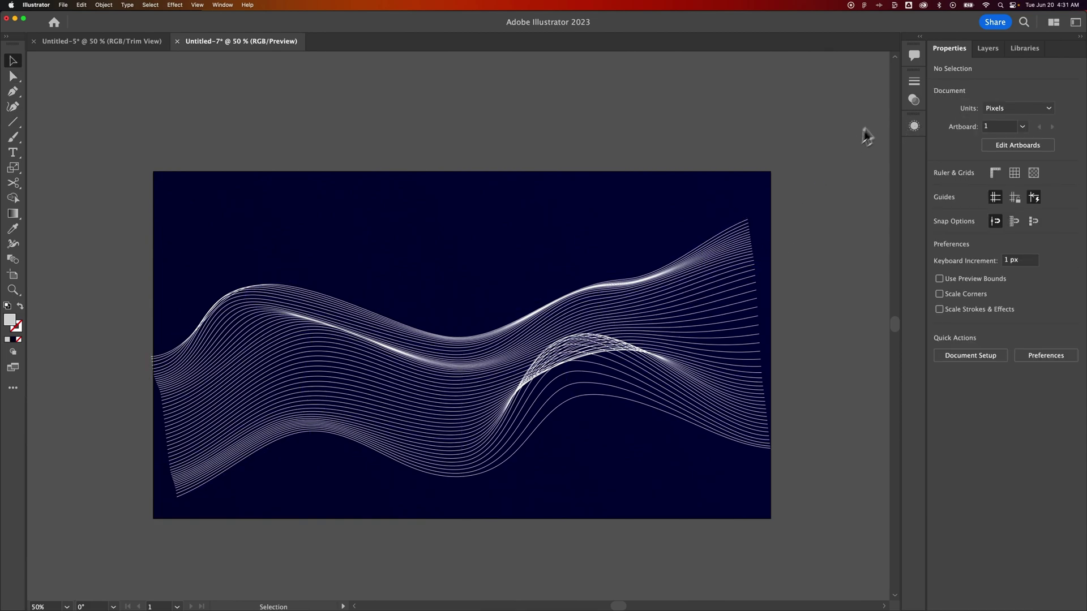
Step: Switch to editing the envelope's contents and set the wavy lines' stroke weight to 2 pt
{"action": "left_click", "coordinate": [748, 245]}
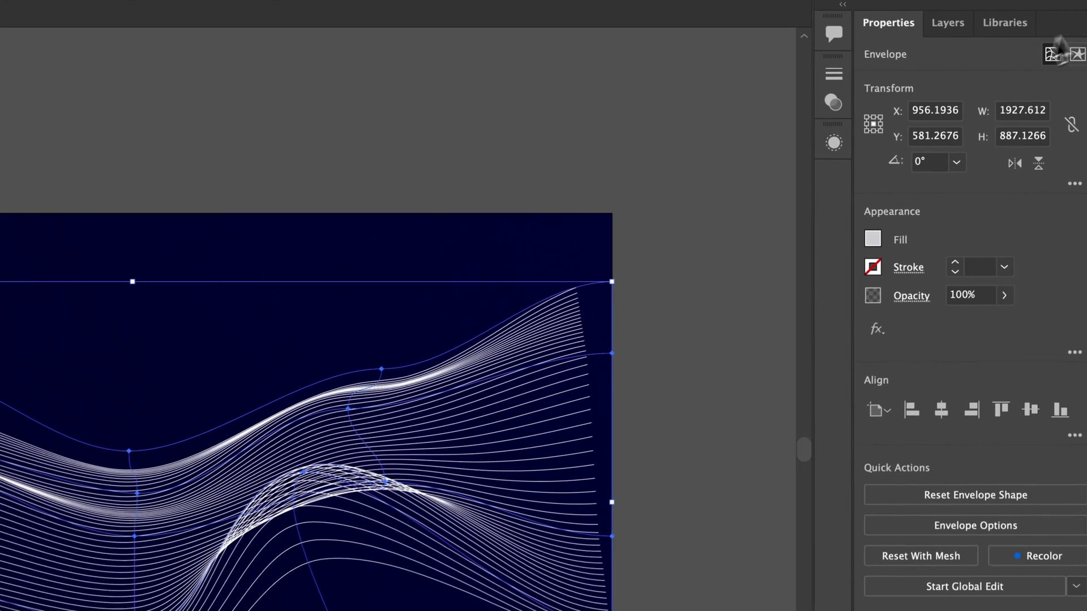
{"action": "left_click", "coordinate": [1064, 62]}
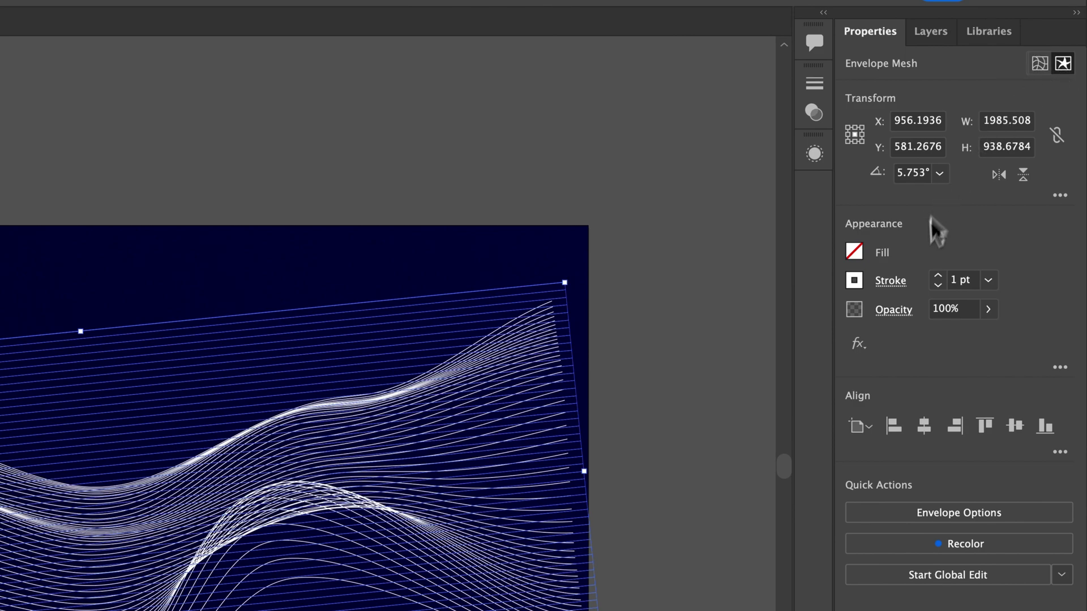
{"action": "left_click", "coordinate": [967, 280]}
{"action": "type", "text": "2"}
{"action": "key", "text": "Return"}
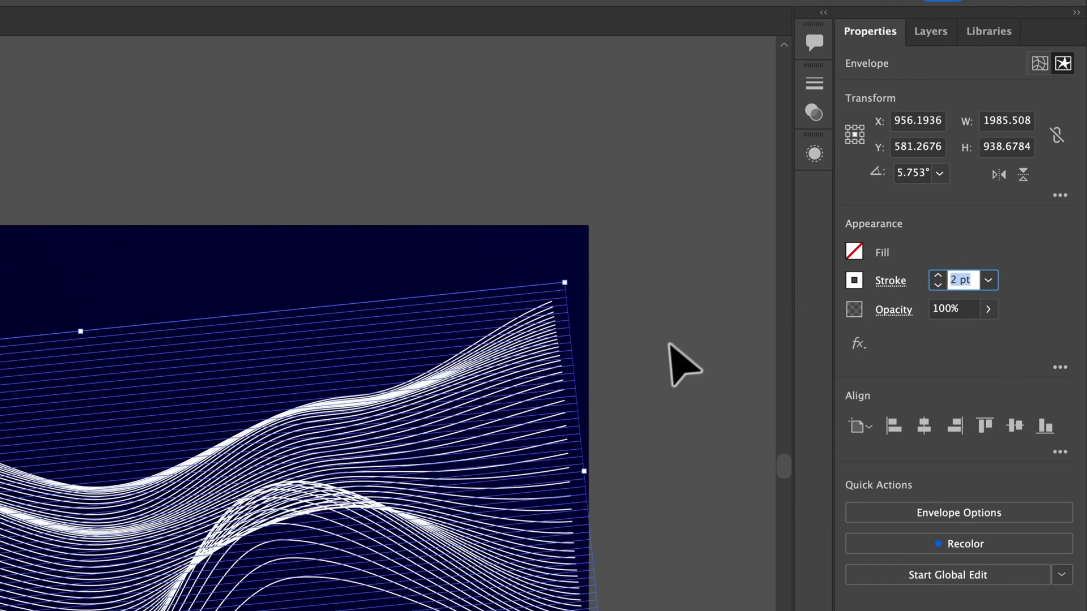
{"action": "left_click", "coordinate": [685, 365]}
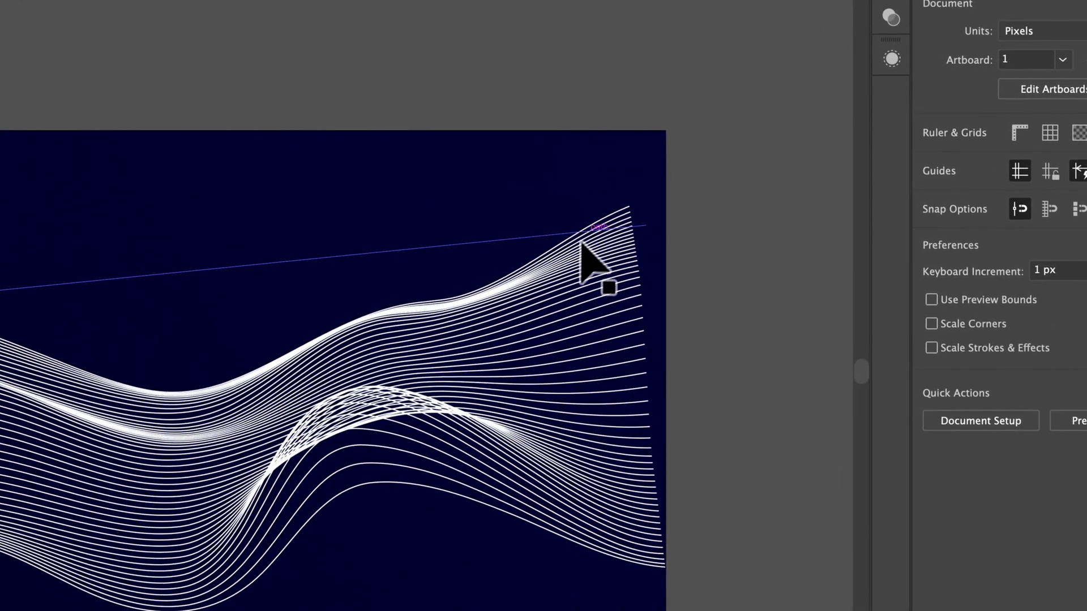
Step: Select the wavy lines and apply a linear gradient to their stroke
{"action": "left_click", "coordinate": [604, 249]}
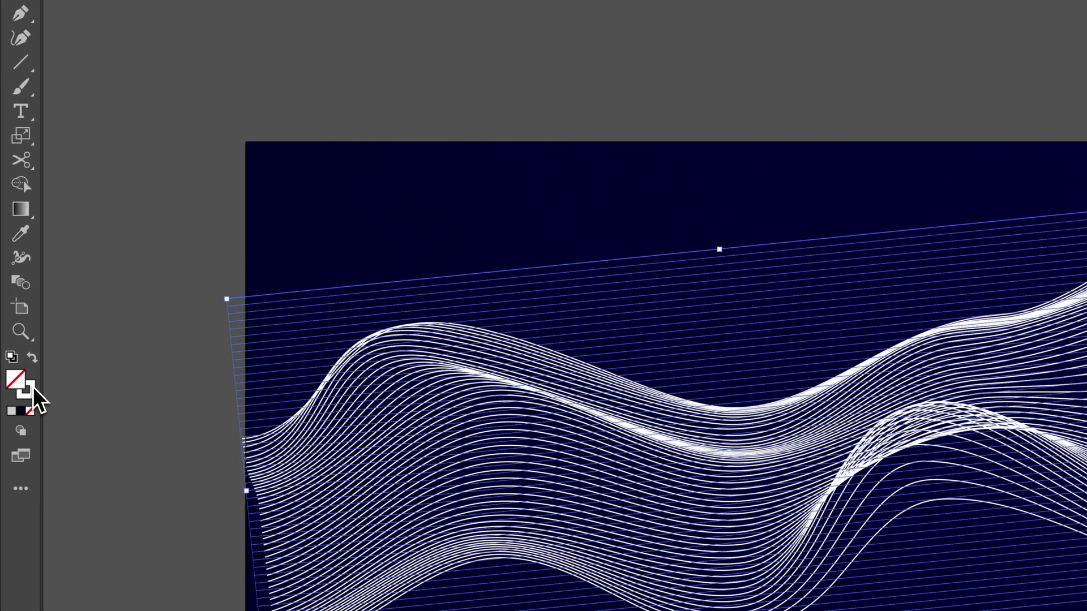
{"action": "left_click", "coordinate": [32, 392]}
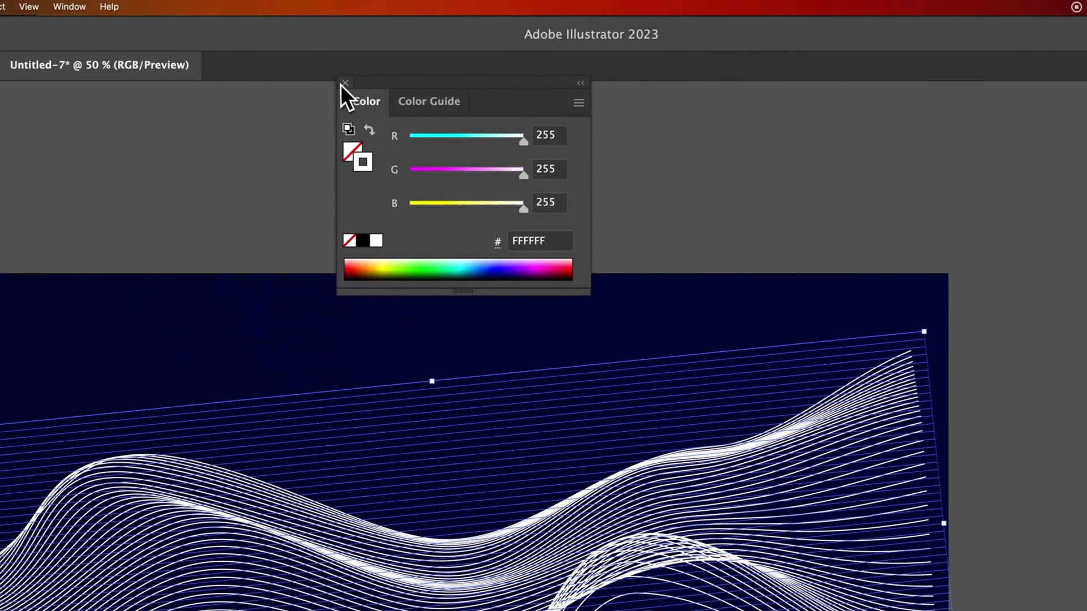
{"action": "left_click_drag", "start_coordinate": [341, 84], "coordinate": [1086, 232]}
{"action": "left_click_drag", "start_coordinate": [789, 232], "coordinate": [816, 230]}
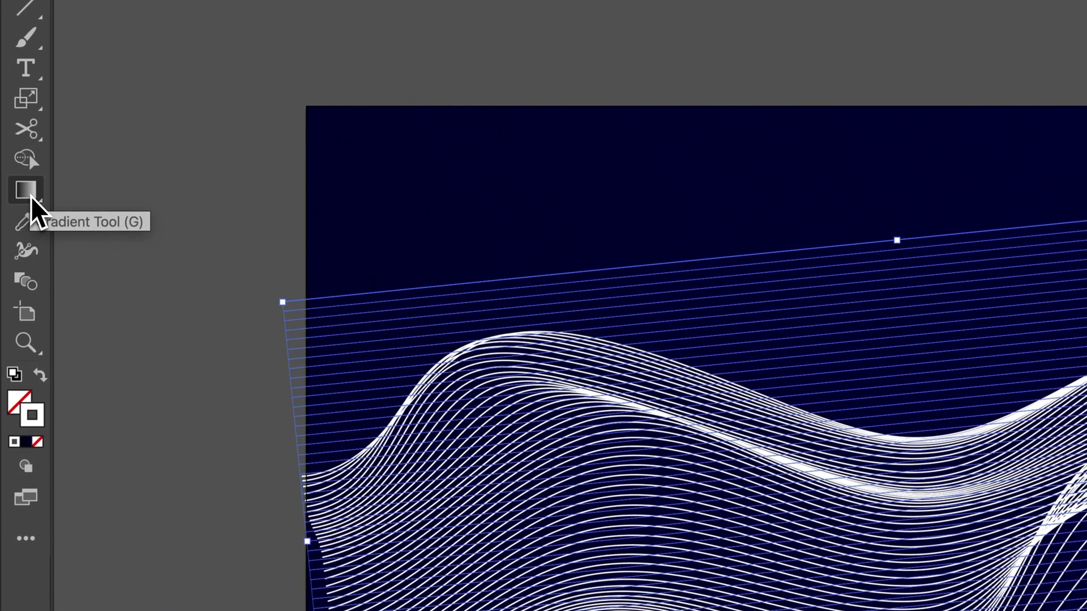
{"action": "left_click", "coordinate": [30, 196]}
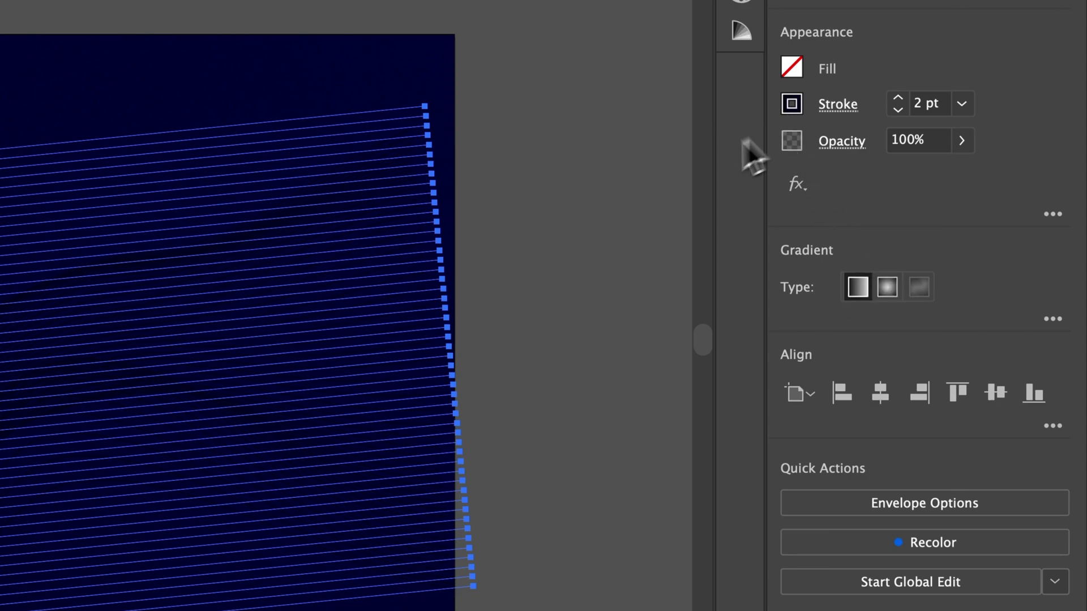
Step: Set the stroke gradient's start stop to a red of R 185, G 25, B 35
{"action": "left_click", "coordinate": [1053, 319]}
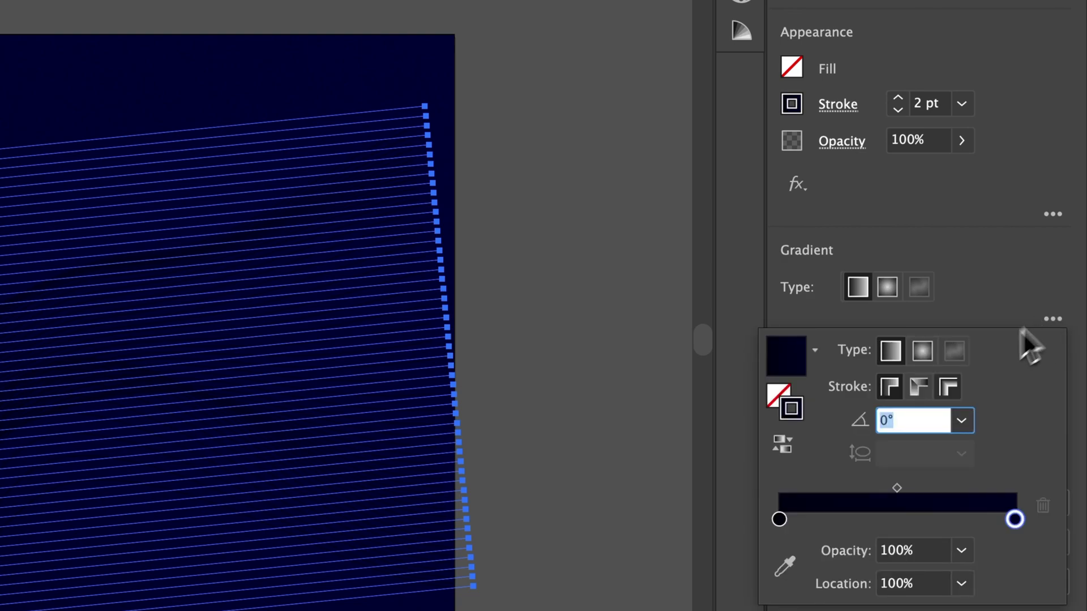
{"action": "double_click", "coordinate": [780, 334]}
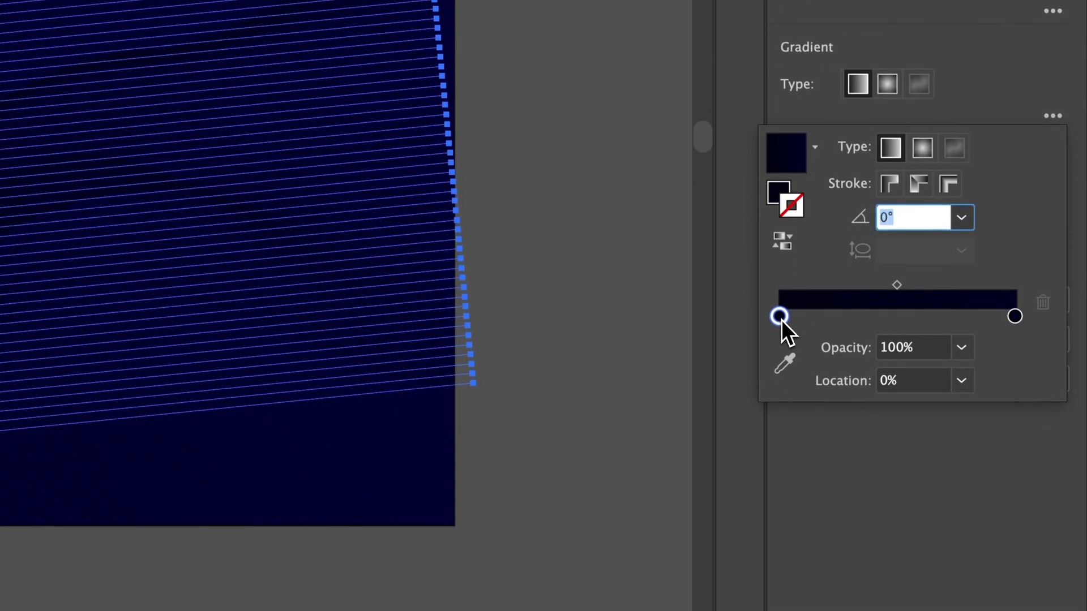
{"action": "left_click_drag", "start_coordinate": [843, 418], "coordinate": [907, 419]}
{"action": "left_click_drag", "start_coordinate": [867, 456], "coordinate": [819, 458]}
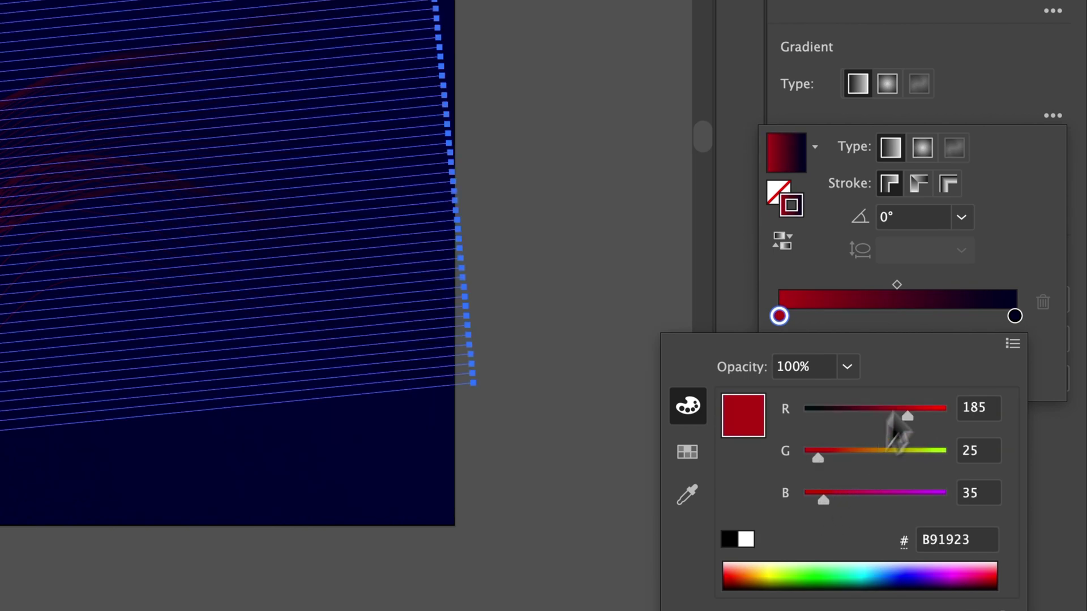
Step: Check the colour of the stroke gradient's end stop and view the lines deselected
{"action": "left_click", "coordinate": [1017, 320]}
{"action": "double_click", "coordinate": [1016, 320]}
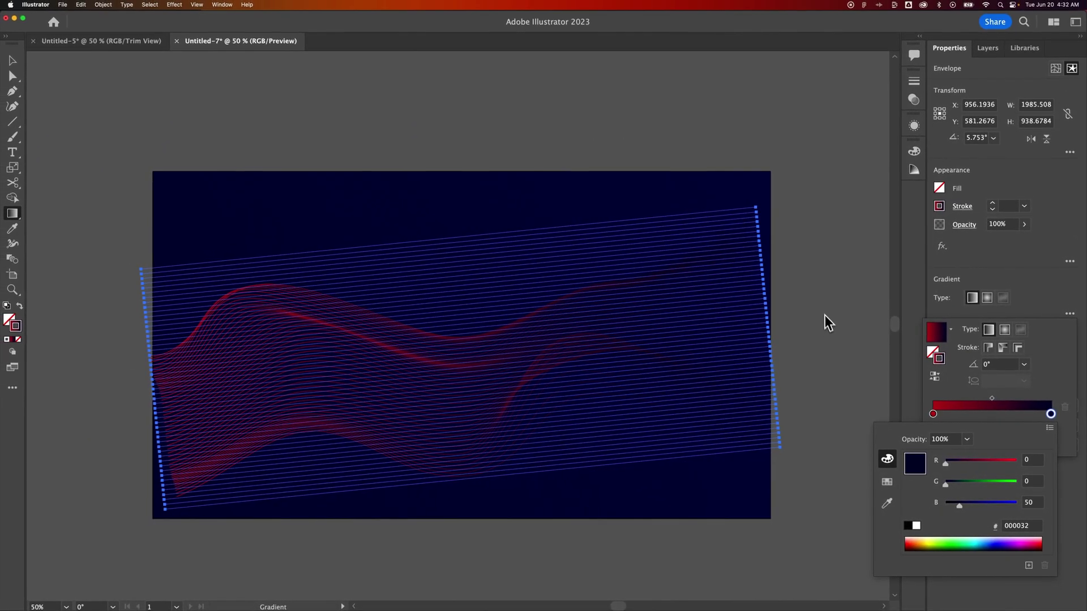
{"action": "left_click", "coordinate": [818, 295]}
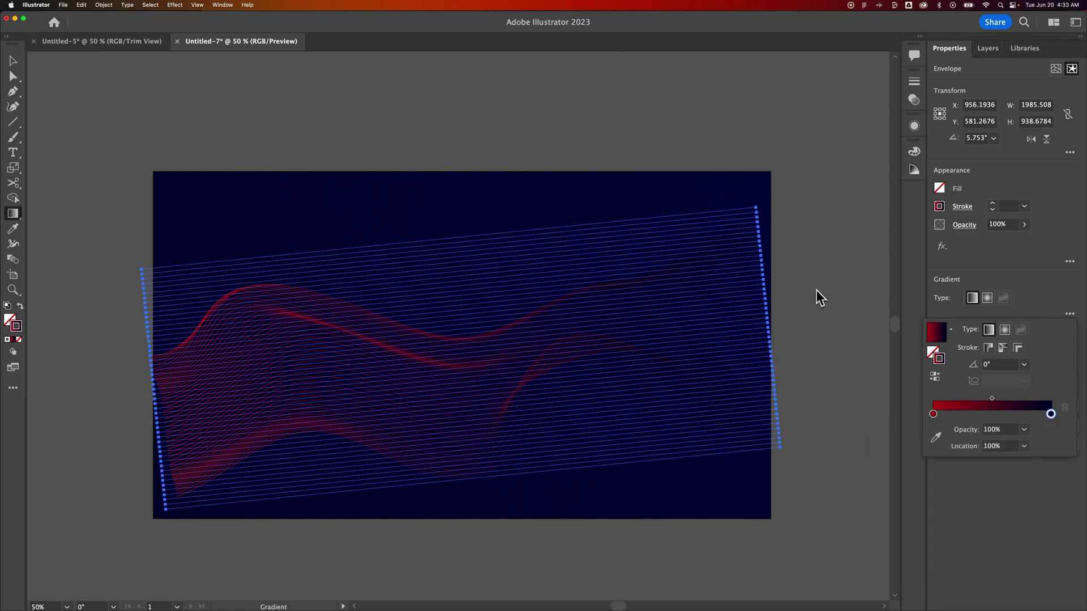
{"action": "left_click", "coordinate": [13, 61]}
{"action": "left_click", "coordinate": [539, 126]}
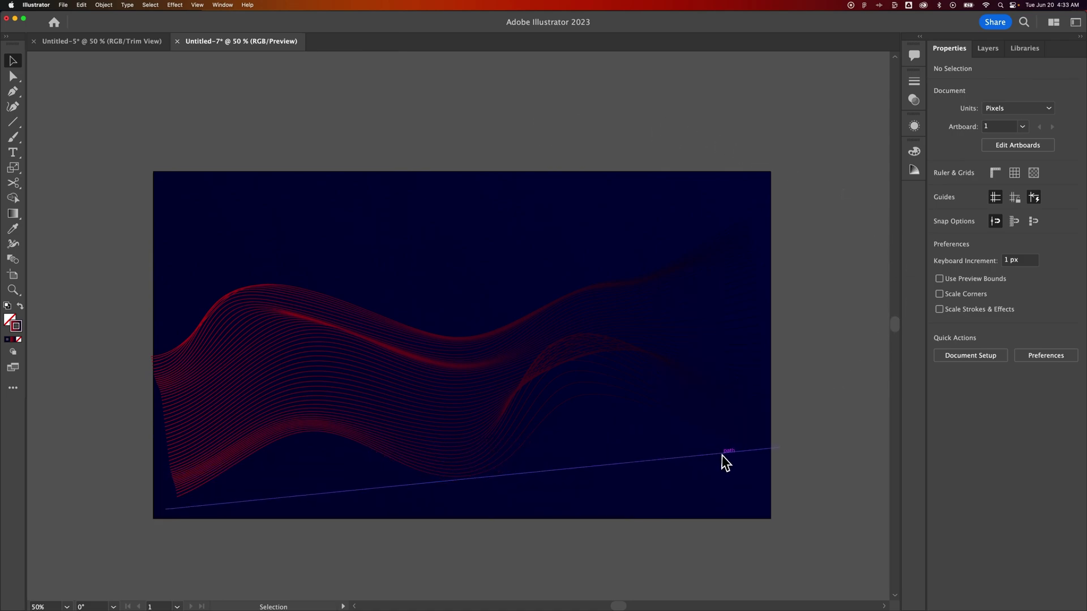
Step: Reselect the wavy lines and set the opacity of their stroke gradient's end stop to 0%
{"action": "left_click", "coordinate": [704, 359]}
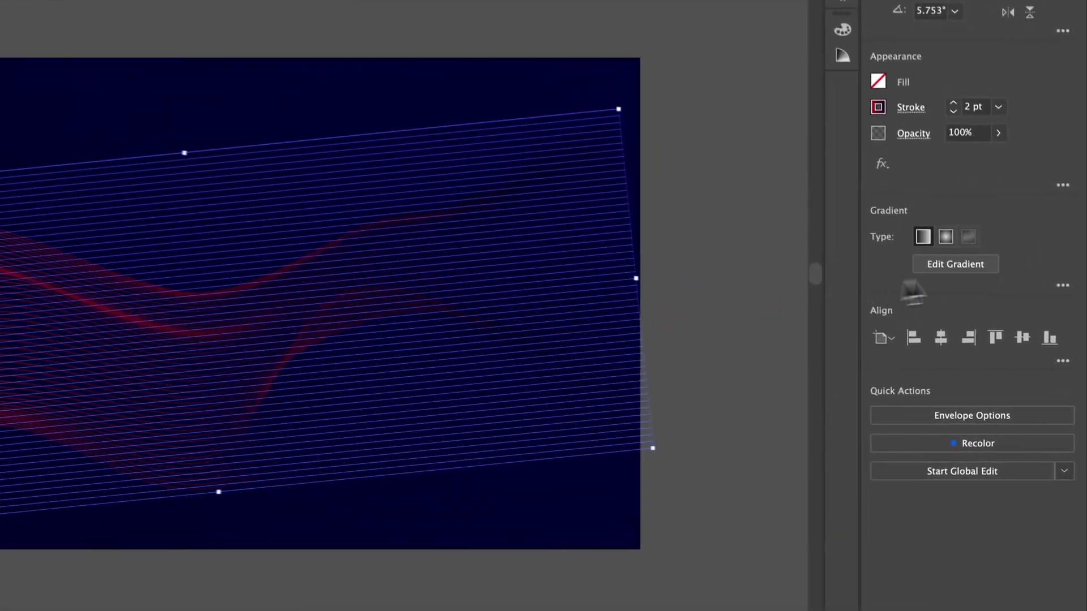
{"action": "left_click", "coordinate": [1063, 286]}
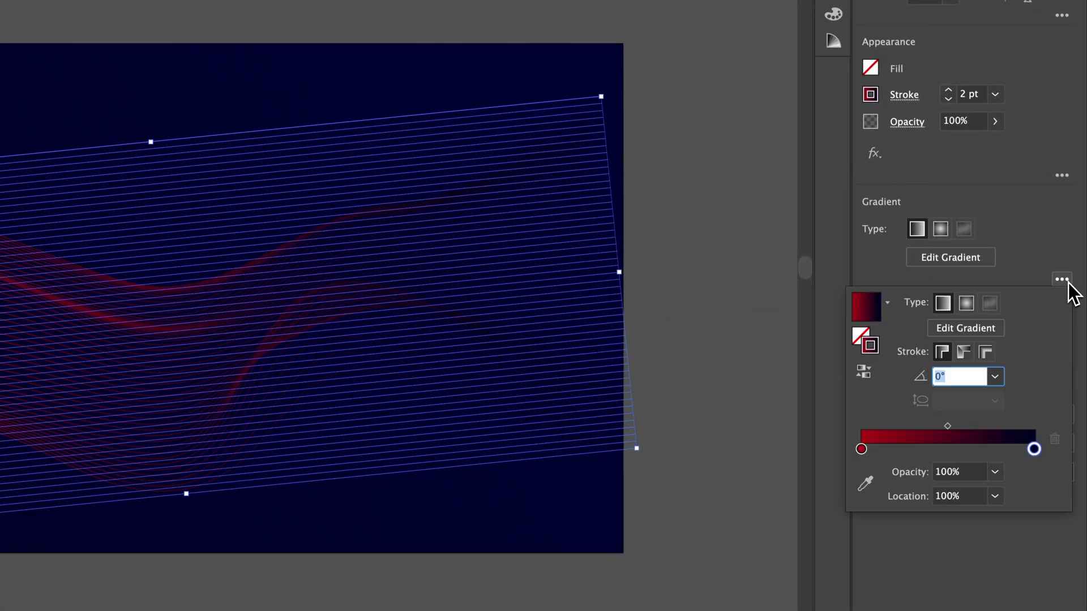
{"action": "left_click", "coordinate": [1035, 450]}
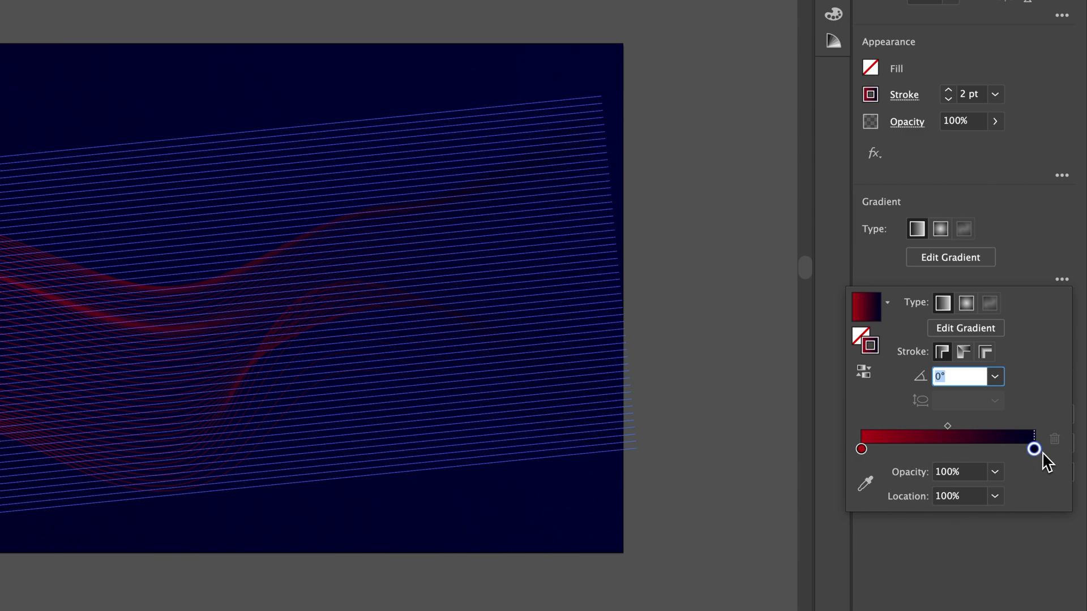
{"action": "left_click", "coordinate": [966, 476]}
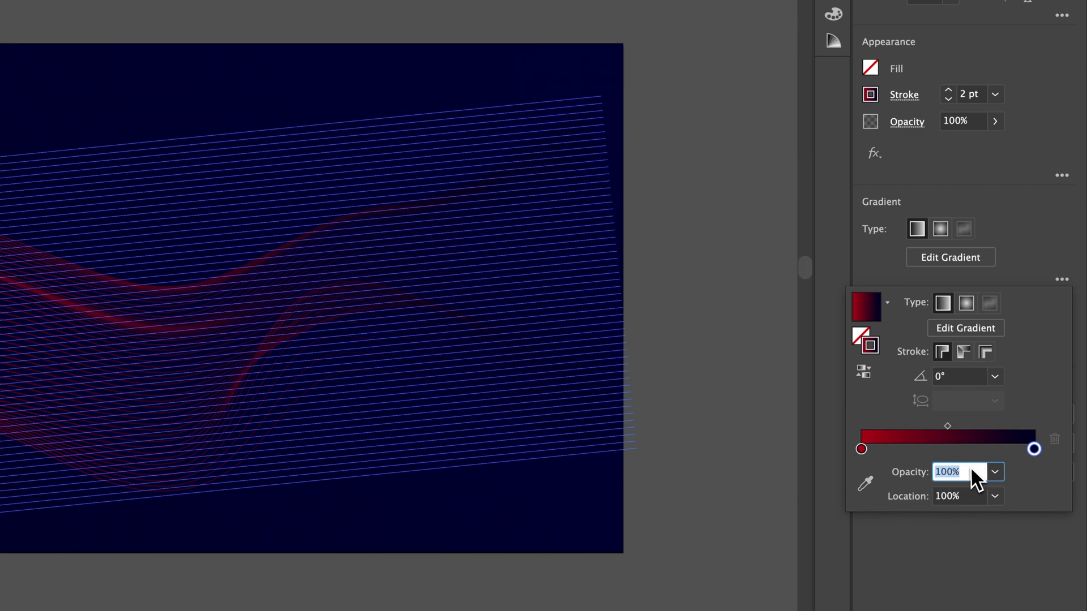
{"action": "type", "text": "0"}
{"action": "key", "text": "Return"}
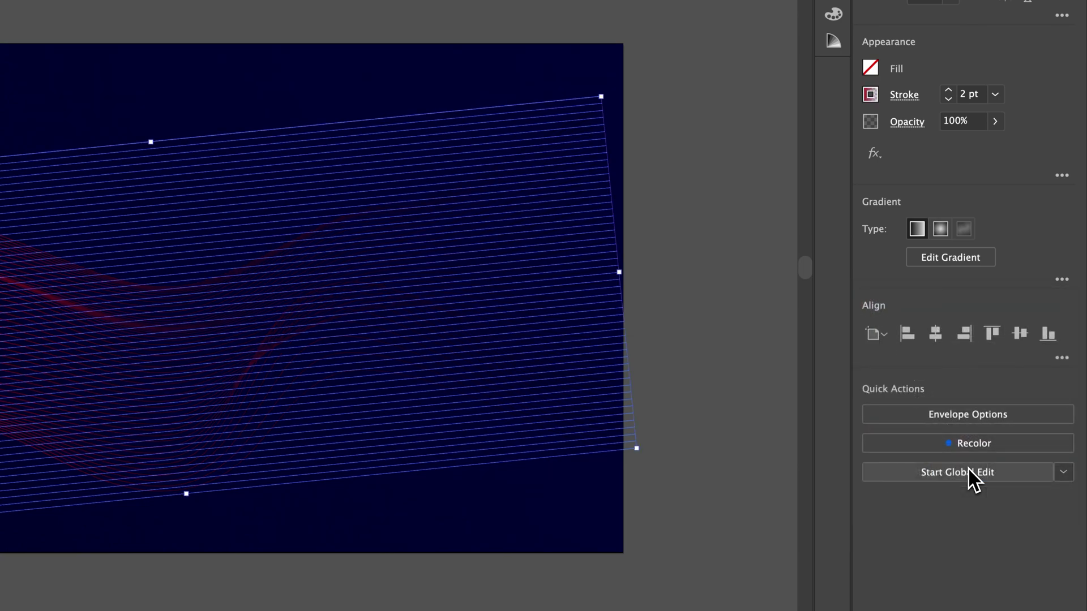
Step: Review both colour stops of the stroke gradient and view the fading lines without a selection
{"action": "left_click", "coordinate": [935, 256]}
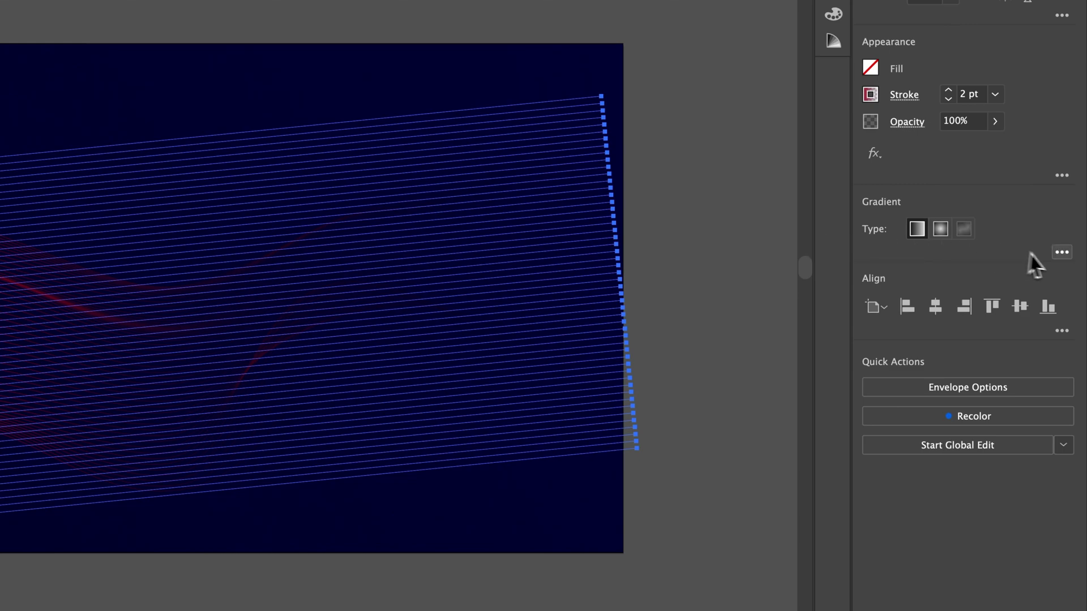
{"action": "left_click", "coordinate": [1062, 252]}
{"action": "key", "text": "shift+x"}
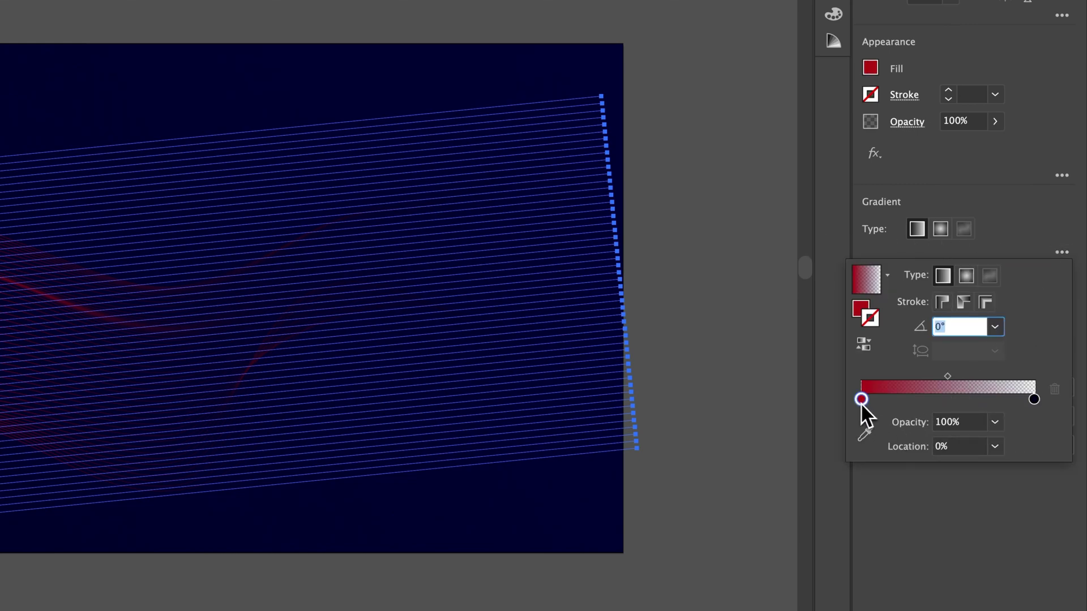
{"action": "left_click", "coordinate": [1034, 400]}
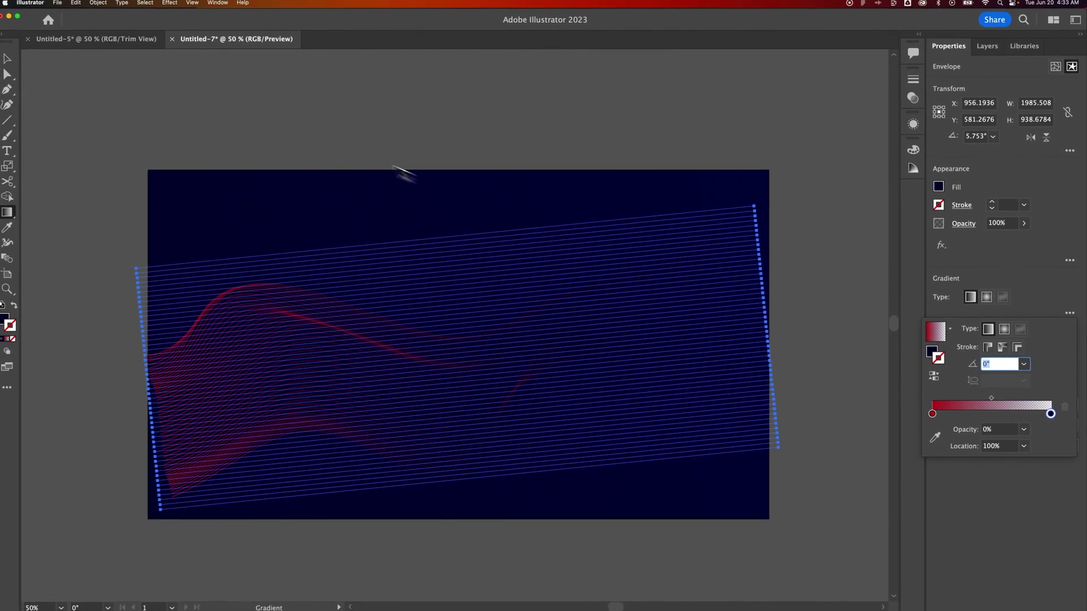
{"action": "left_click", "coordinate": [309, 137]}
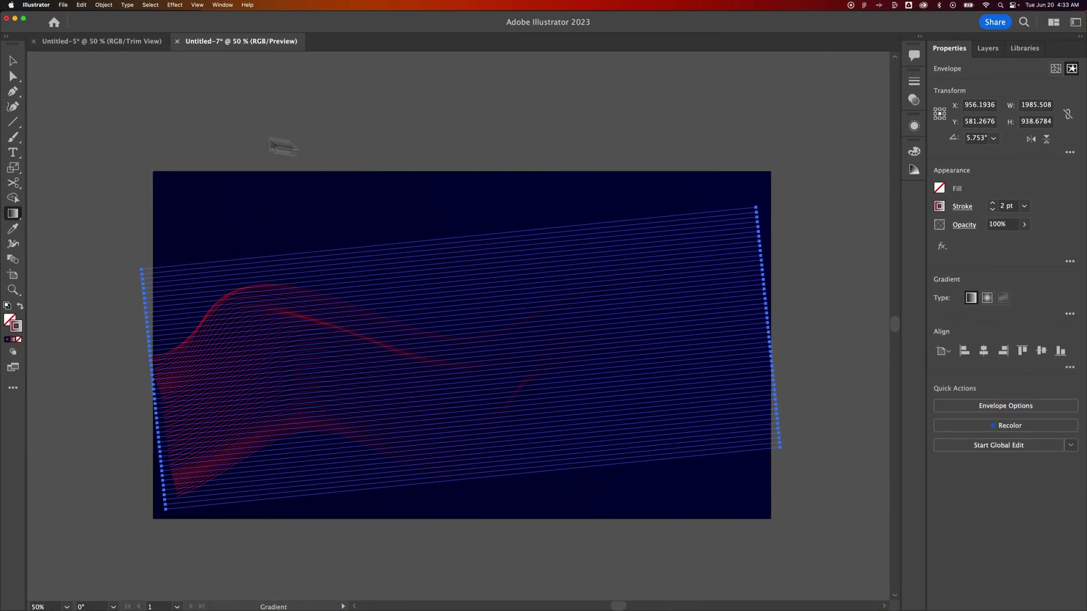
{"action": "left_click", "coordinate": [13, 60]}
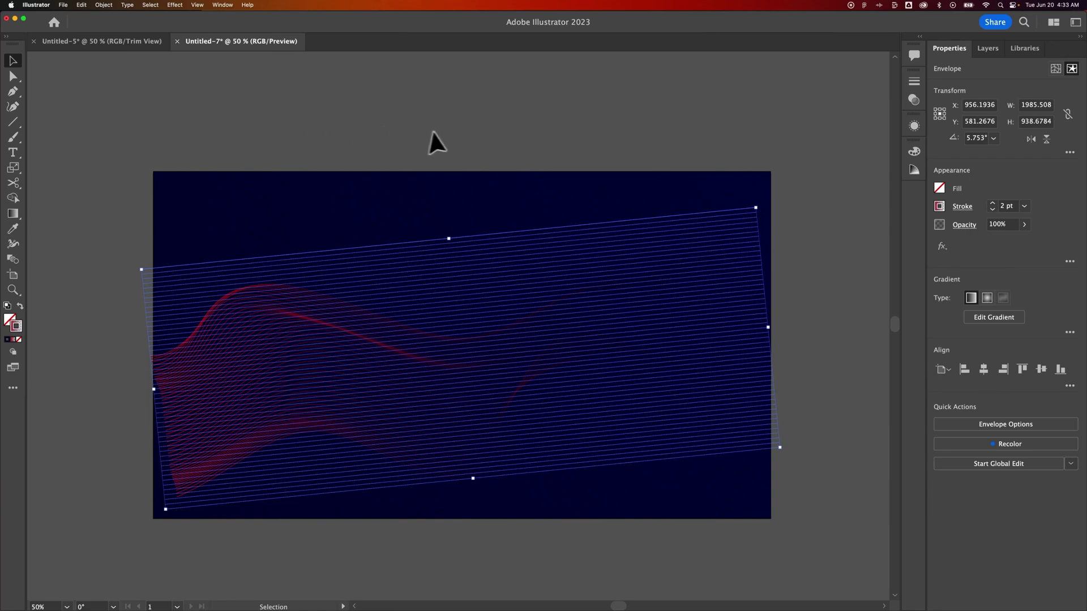
{"action": "left_click", "coordinate": [445, 145]}
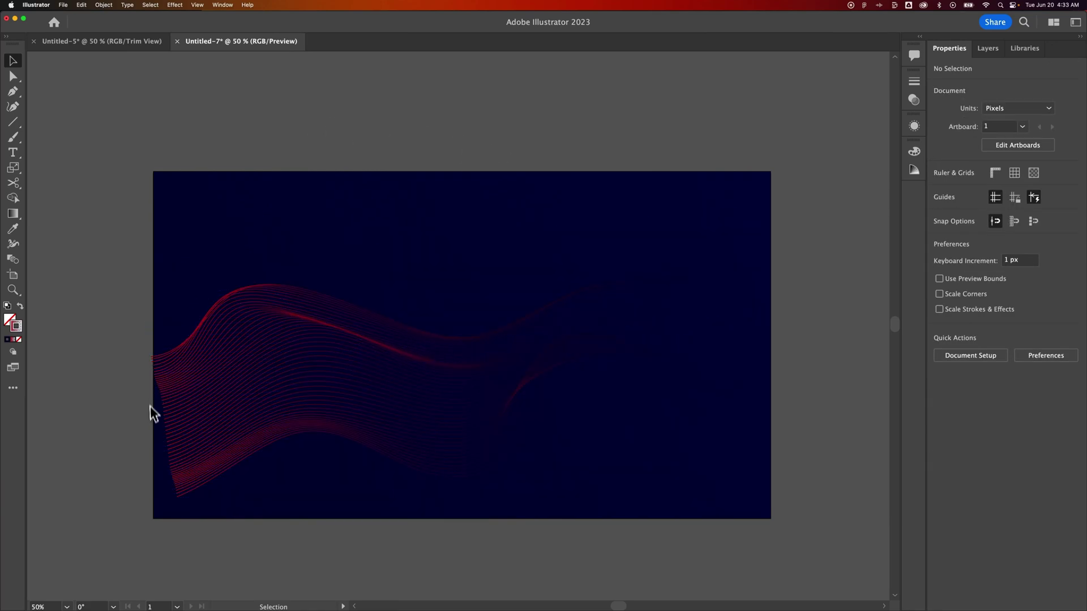
Step: Move the wavy lines left so their red starting edge extends past the artboard's left edge
{"action": "left_click", "coordinate": [292, 416]}
{"action": "left_click_drag", "start_coordinate": [154, 390], "coordinate": [119, 395]}
{"action": "left_click", "coordinate": [230, 227]}
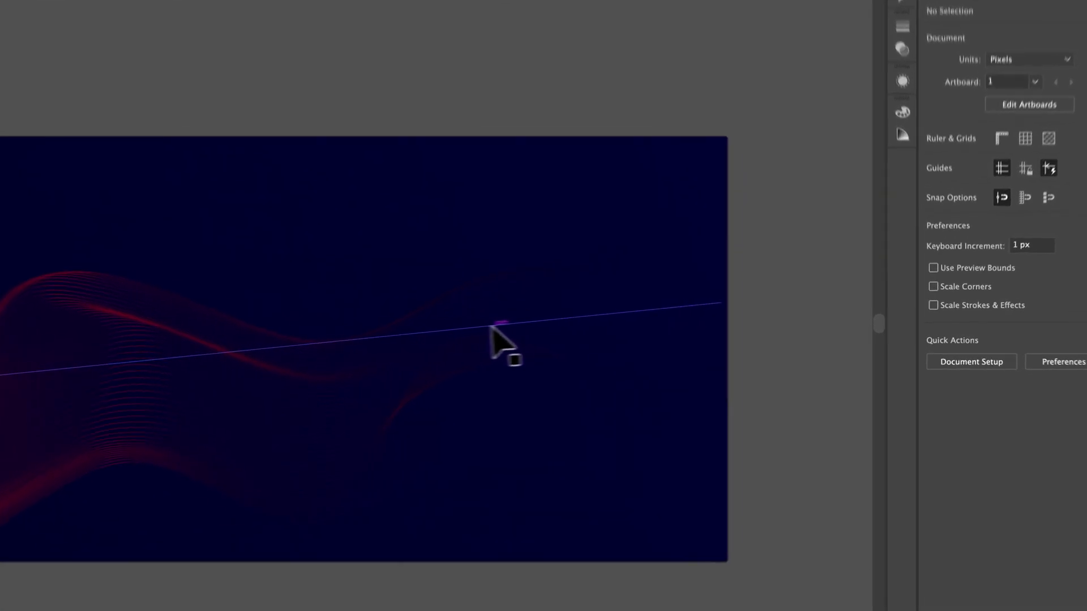
Step: Reselect the wavy lines and set the opacity of their stroke gradient's end stop to 100%
{"action": "left_click", "coordinate": [592, 340]}
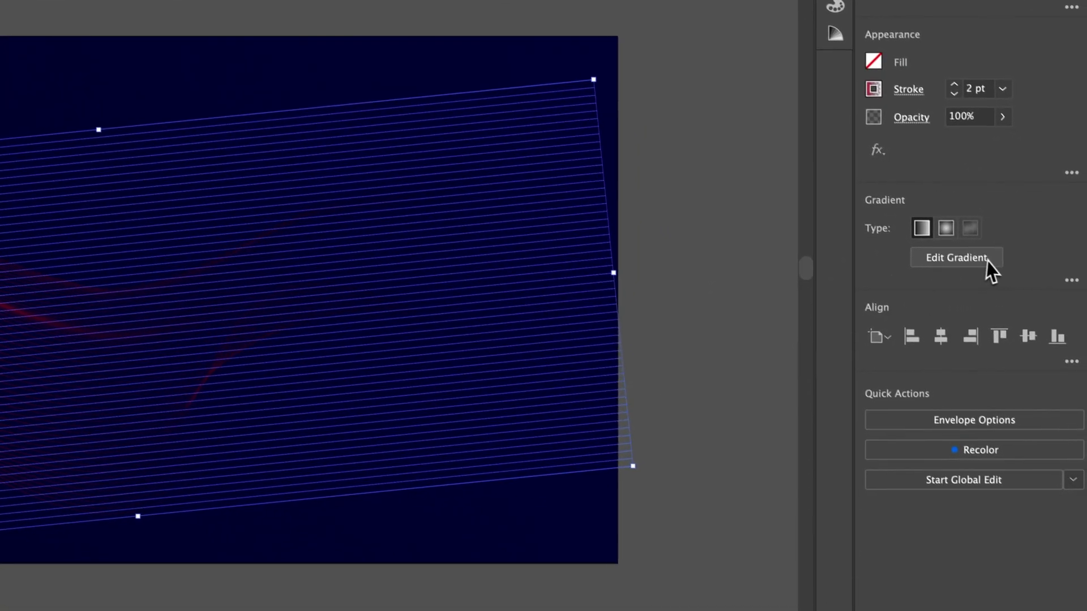
{"action": "left_click", "coordinate": [1036, 315]}
{"action": "left_click", "coordinate": [1085, 308]}
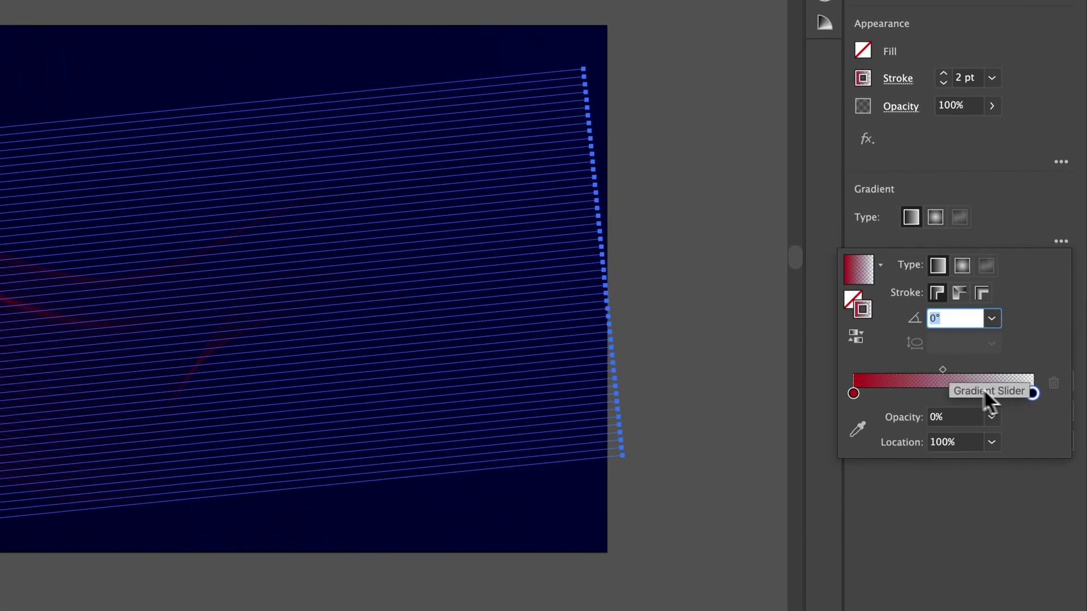
{"action": "left_click", "coordinate": [952, 421]}
{"action": "type", "text": "1"}
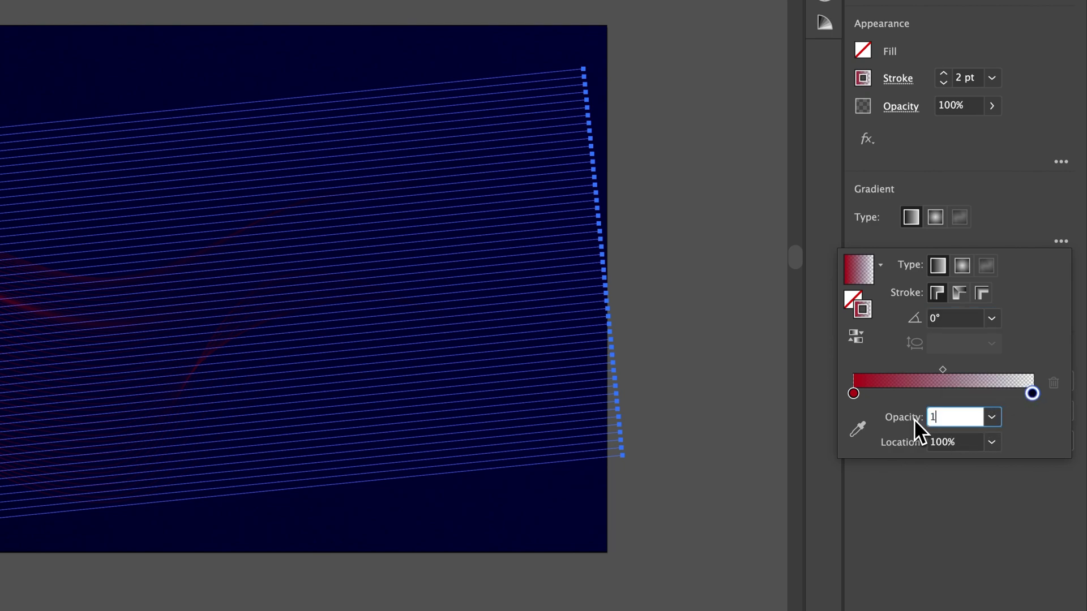
{"action": "type", "text": "00"}
{"action": "key", "text": "Return"}
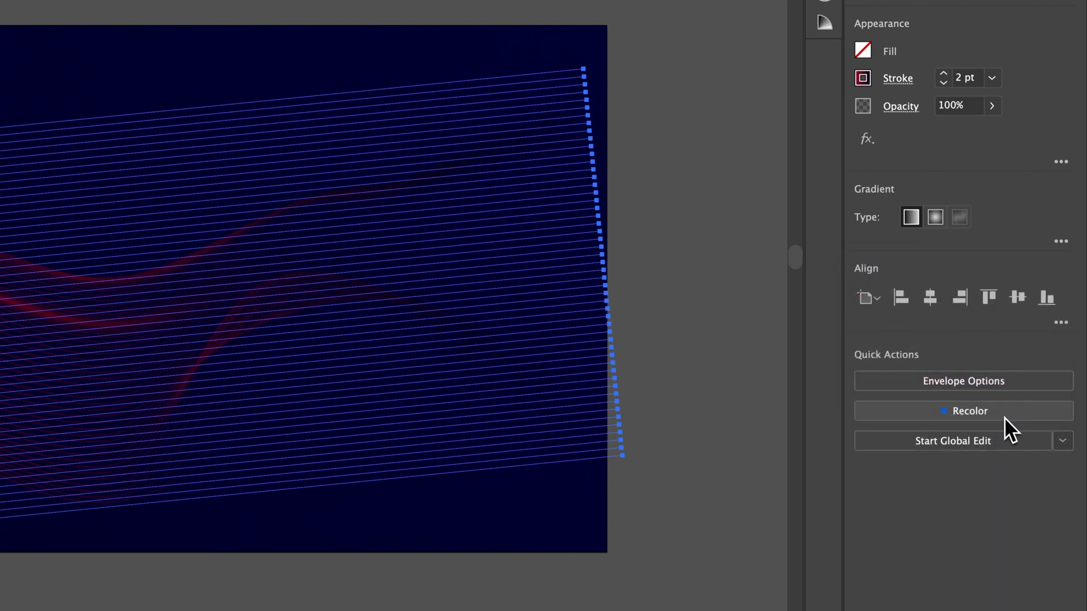
Step: Recolour the stroke gradient's end stop to a gold of R 198, G 158, B 50
{"action": "left_click", "coordinate": [1060, 242]}
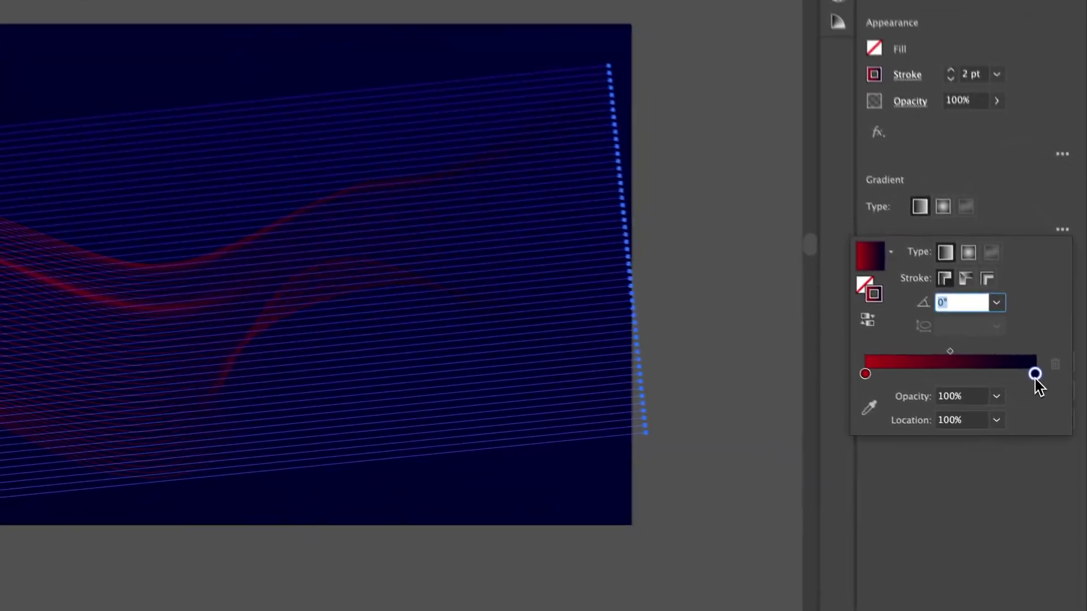
{"action": "double_click", "coordinate": [1051, 415]}
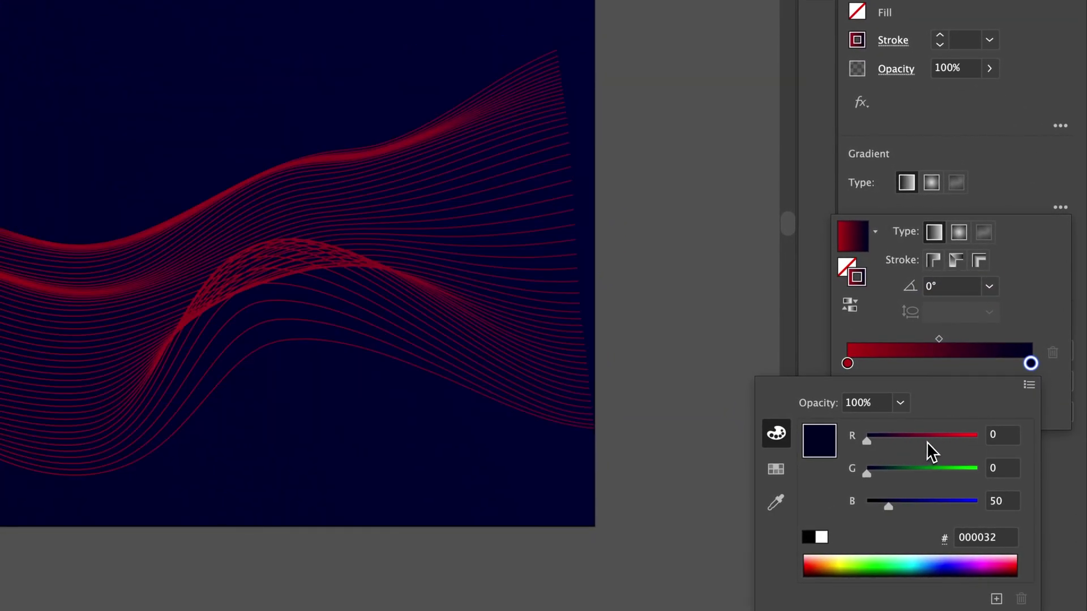
{"action": "left_click_drag", "start_coordinate": [926, 441], "coordinate": [959, 442]}
{"action": "left_click_drag", "start_coordinate": [914, 474], "coordinate": [939, 475]}
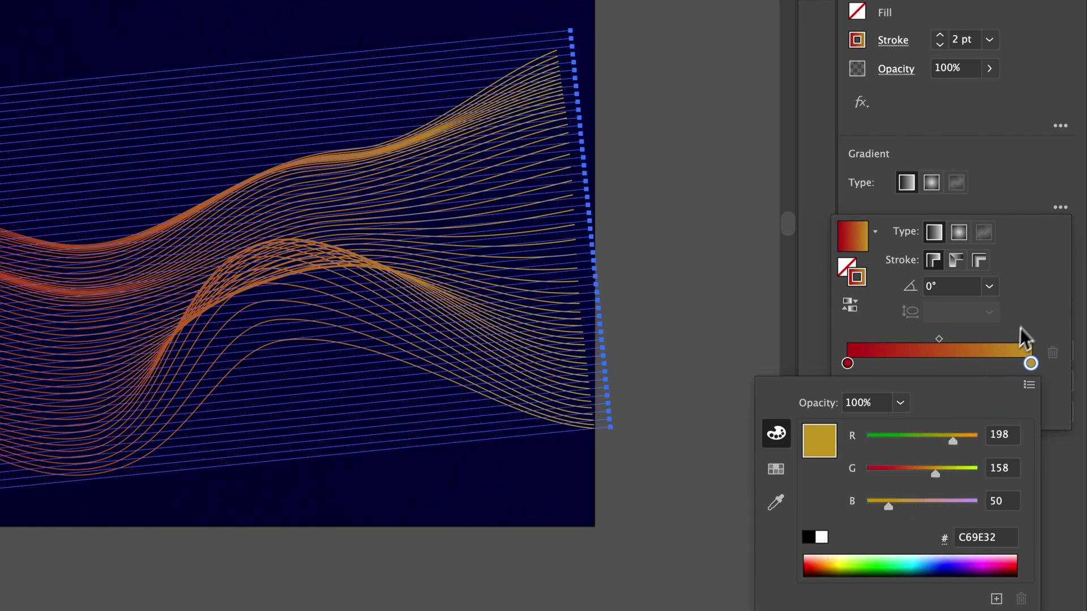
{"action": "left_click", "coordinate": [1032, 313]}
Step: Move the gold gradient stop to a location of about 57% and add a new stop at 100%
{"action": "left_click_drag", "start_coordinate": [1031, 364], "coordinate": [953, 364]}
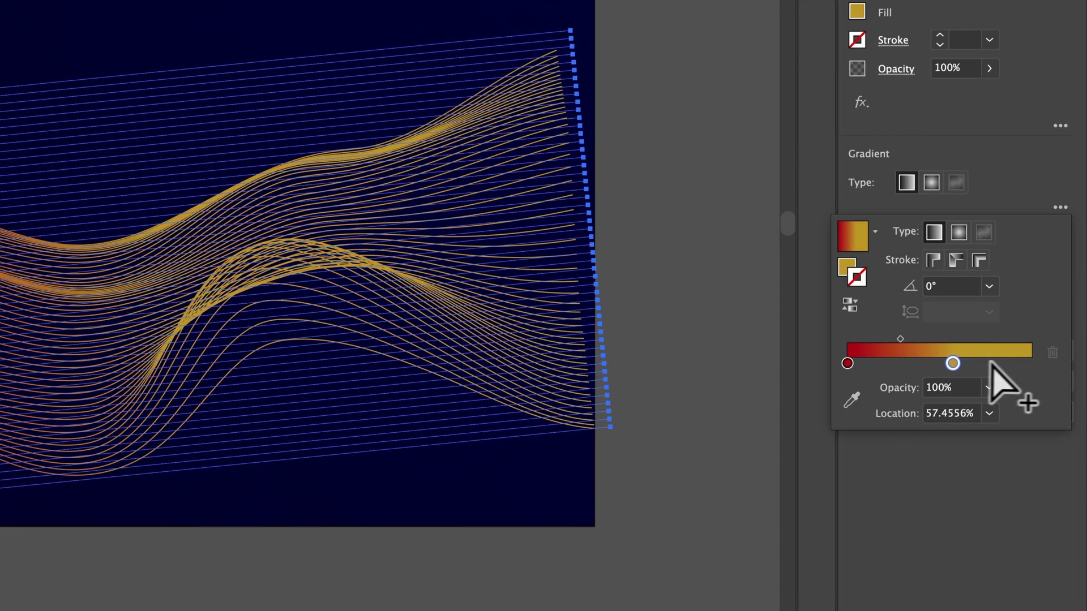
{"action": "left_click", "coordinate": [1027, 363]}
{"action": "left_click_drag", "start_coordinate": [1028, 371], "coordinate": [1035, 368]}
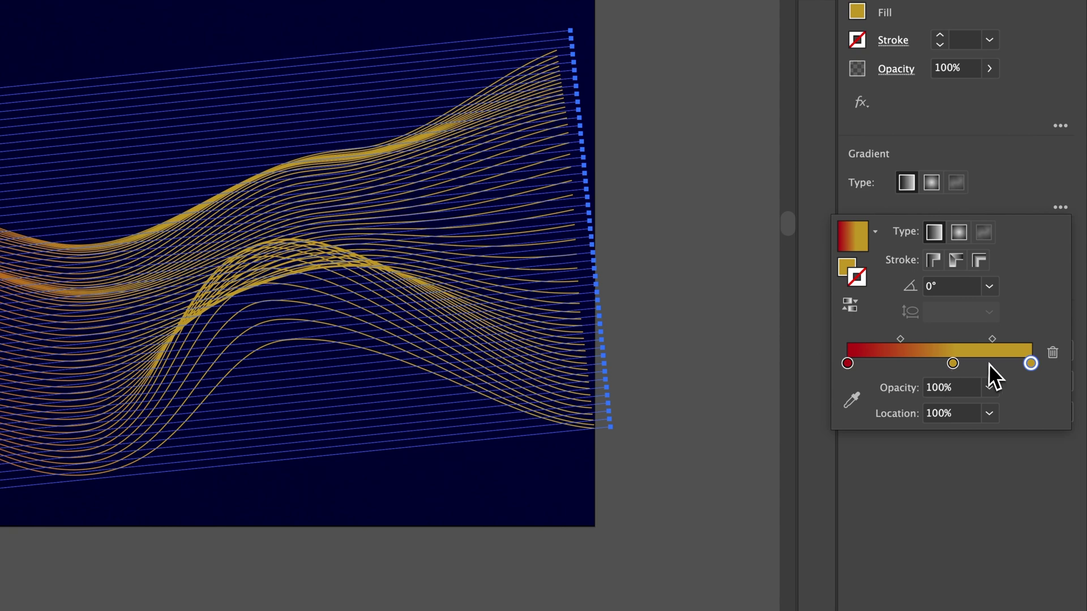
Step: Set the stroke gradient's new end stop to a turquoise of R 66, G 200, B 205 and view the lines deselected
{"action": "double_click", "coordinate": [1031, 364]}
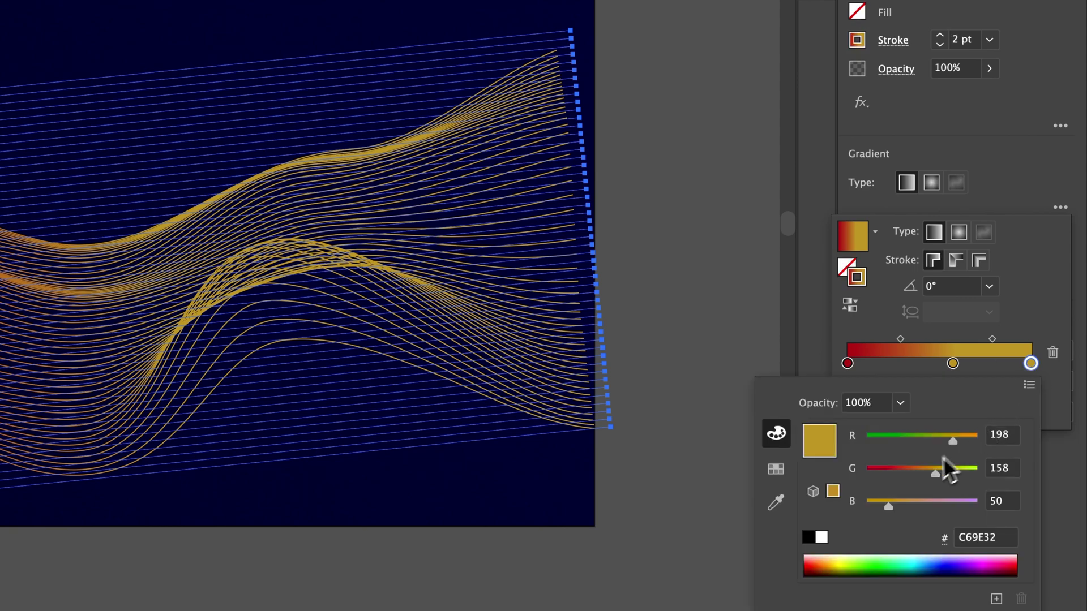
{"action": "left_click", "coordinate": [934, 501]}
{"action": "left_click", "coordinate": [909, 469]}
{"action": "left_click", "coordinate": [895, 435]}
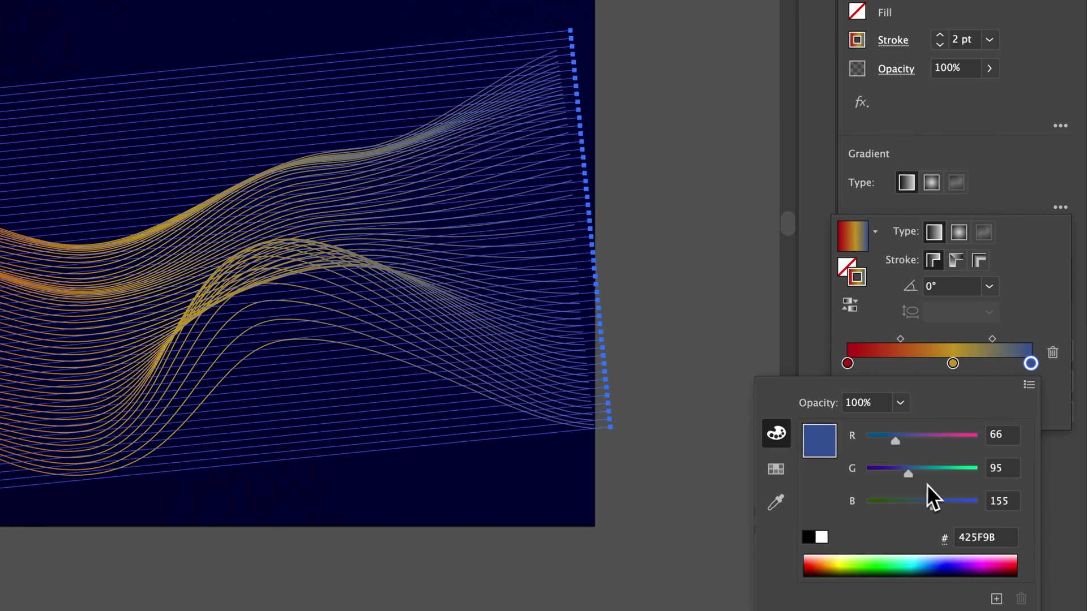
{"action": "left_click_drag", "start_coordinate": [943, 473], "coordinate": [956, 475]}
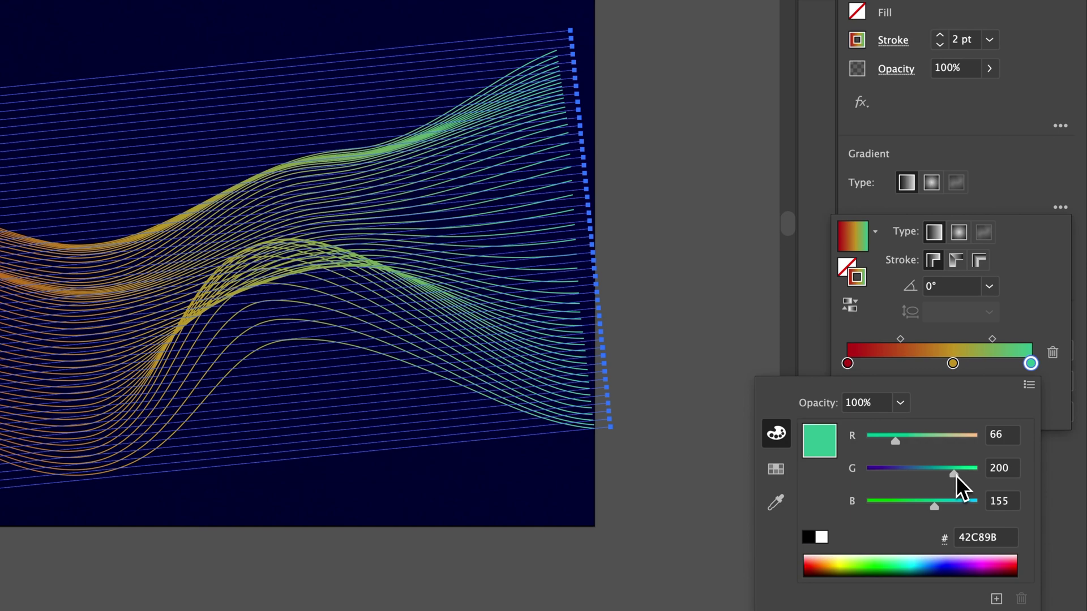
{"action": "left_click_drag", "start_coordinate": [935, 510], "coordinate": [958, 509]}
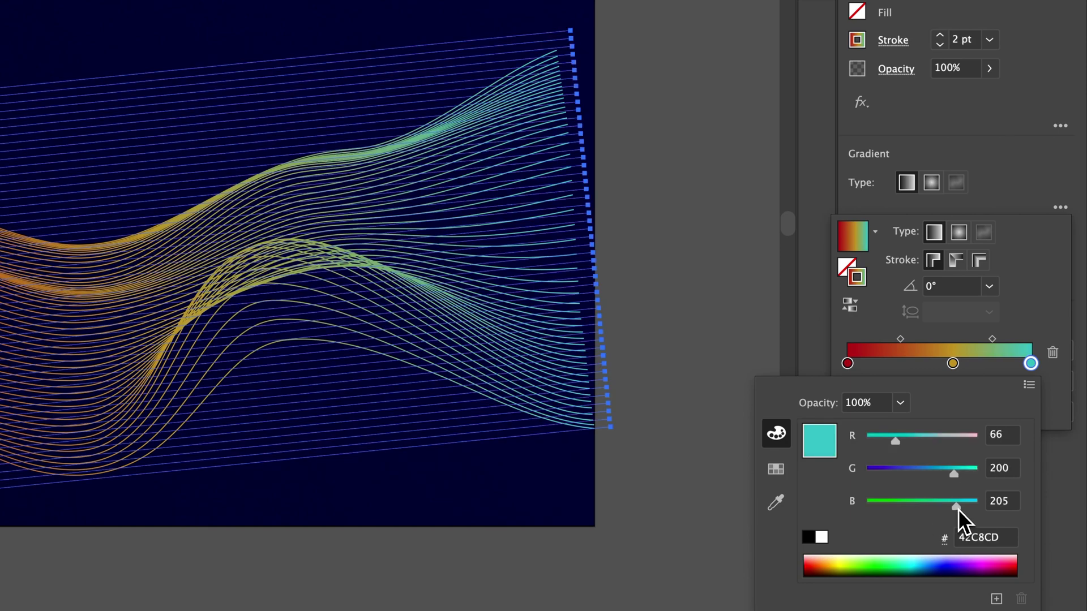
{"action": "left_click", "coordinate": [1035, 292]}
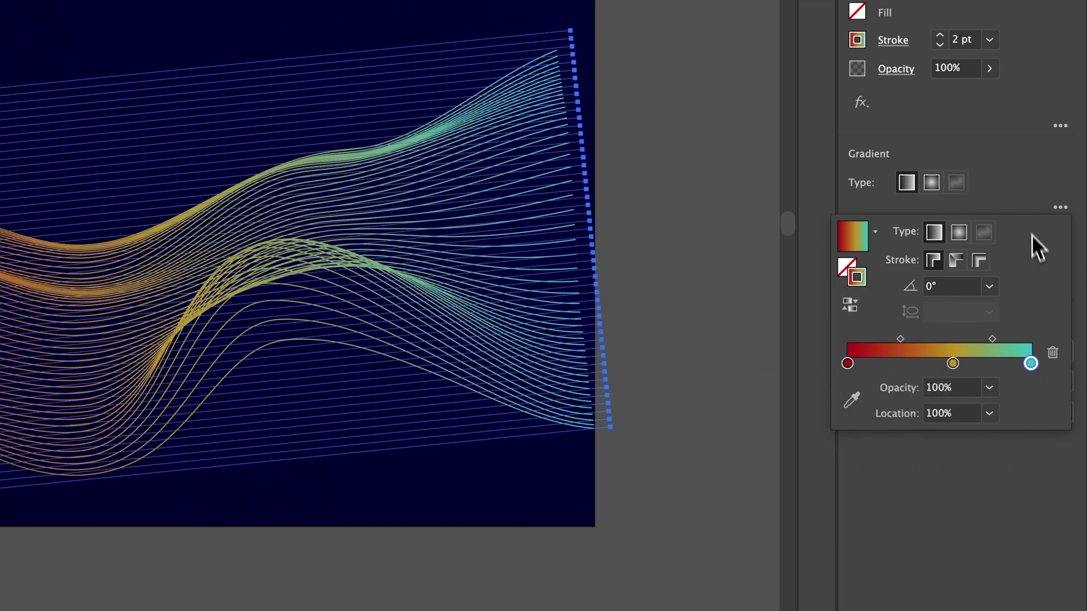
{"action": "left_click", "coordinate": [1013, 184]}
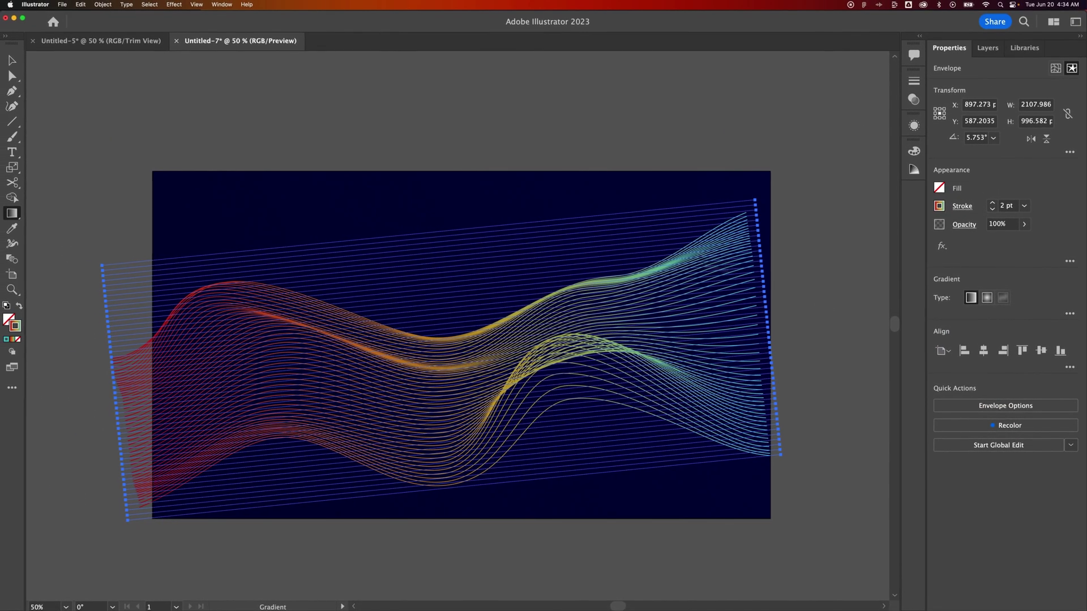
{"action": "left_click", "coordinate": [12, 61]}
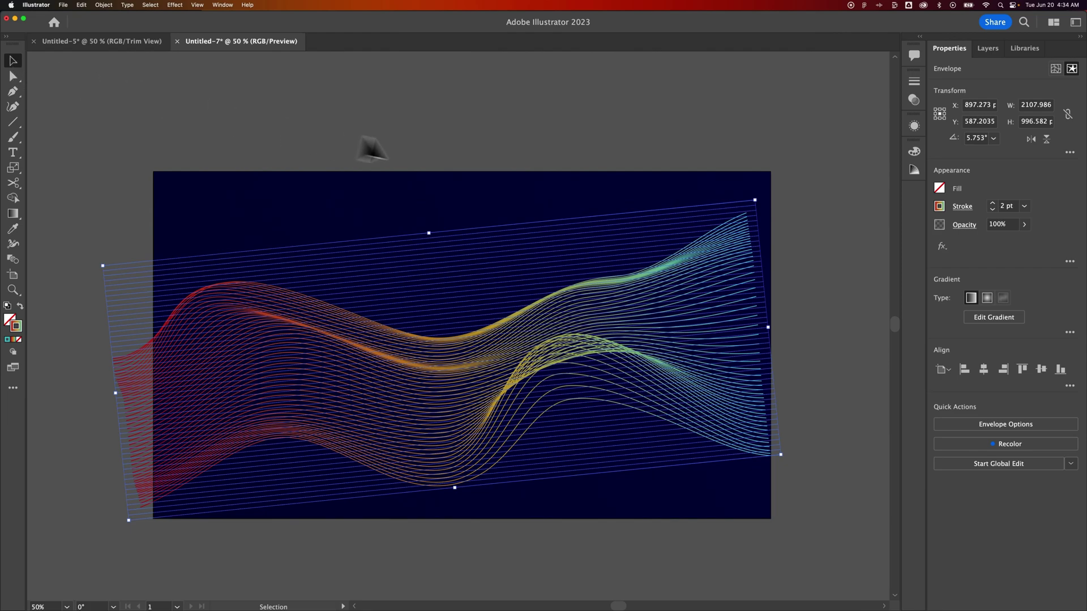
{"action": "left_click", "coordinate": [369, 146]}
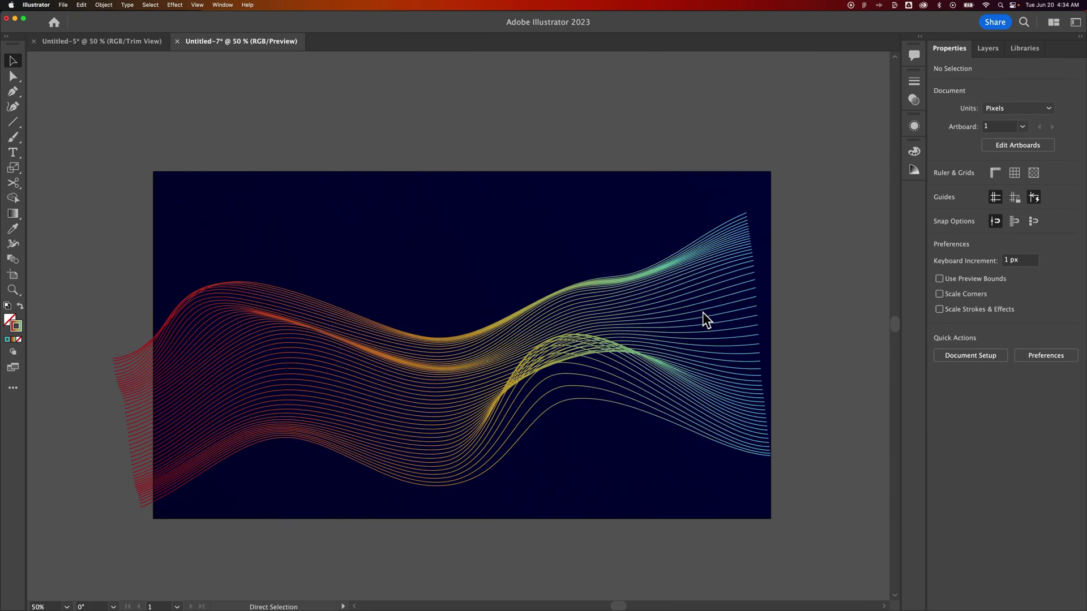
Step: Enlarge the wavy lines to about 2990 x 1126 px and centre them vertically on the artboard at Y 540 px
{"action": "key", "text": "super+minus"}
{"action": "left_click", "coordinate": [657, 350]}
{"action": "left_click_drag", "start_coordinate": [666, 328], "coordinate": [744, 319]}
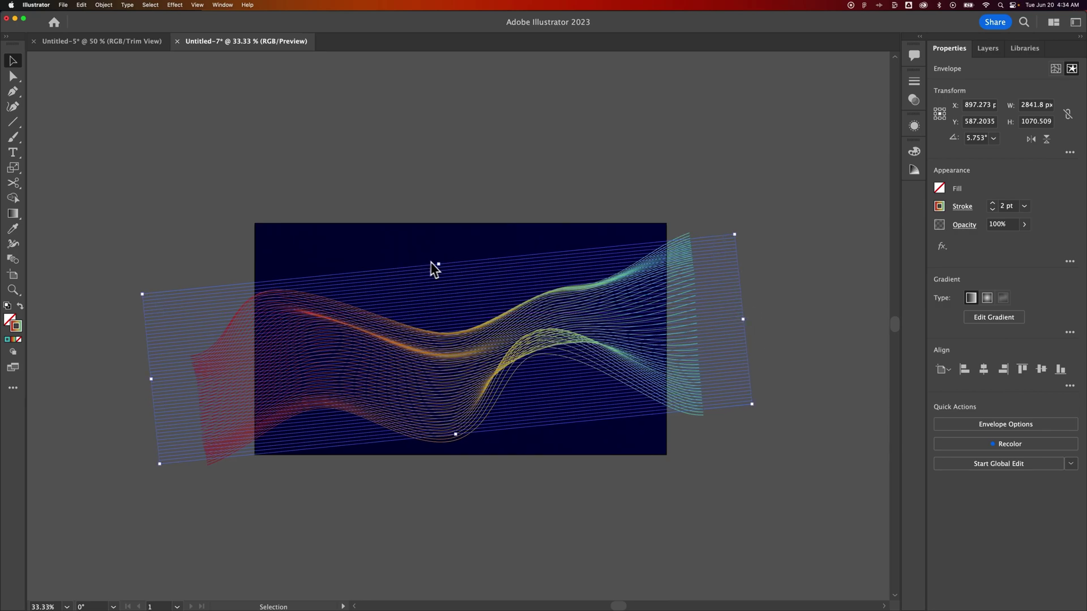
{"action": "left_click_drag", "start_coordinate": [443, 267], "coordinate": [446, 289]}
{"action": "left_click_drag", "start_coordinate": [447, 252], "coordinate": [445, 261]}
{"action": "left_click_drag", "start_coordinate": [753, 321], "coordinate": [756, 321]}
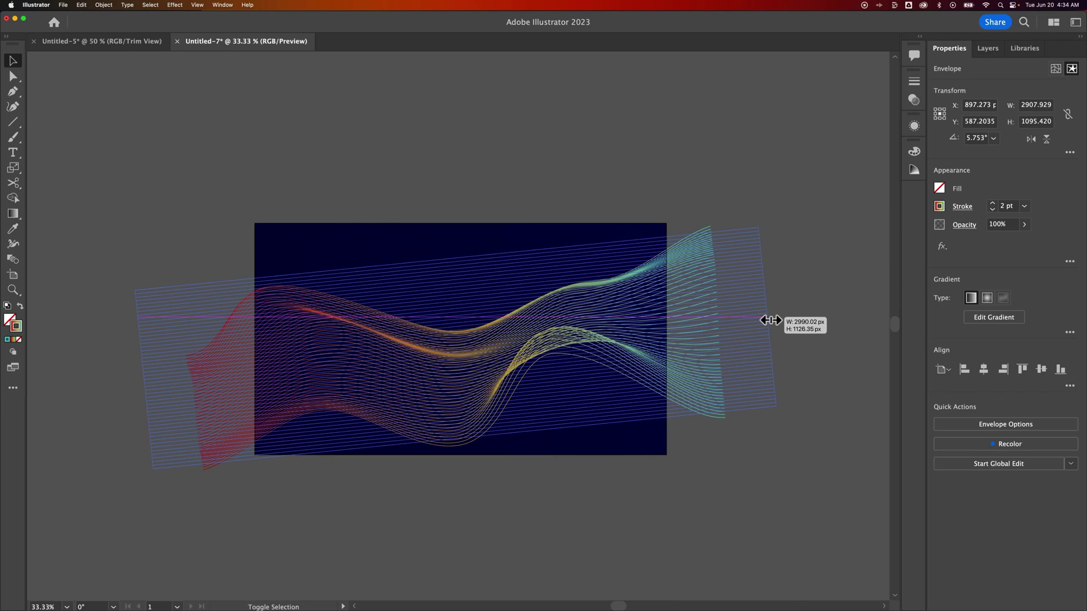
{"action": "key", "text": "super+z"}
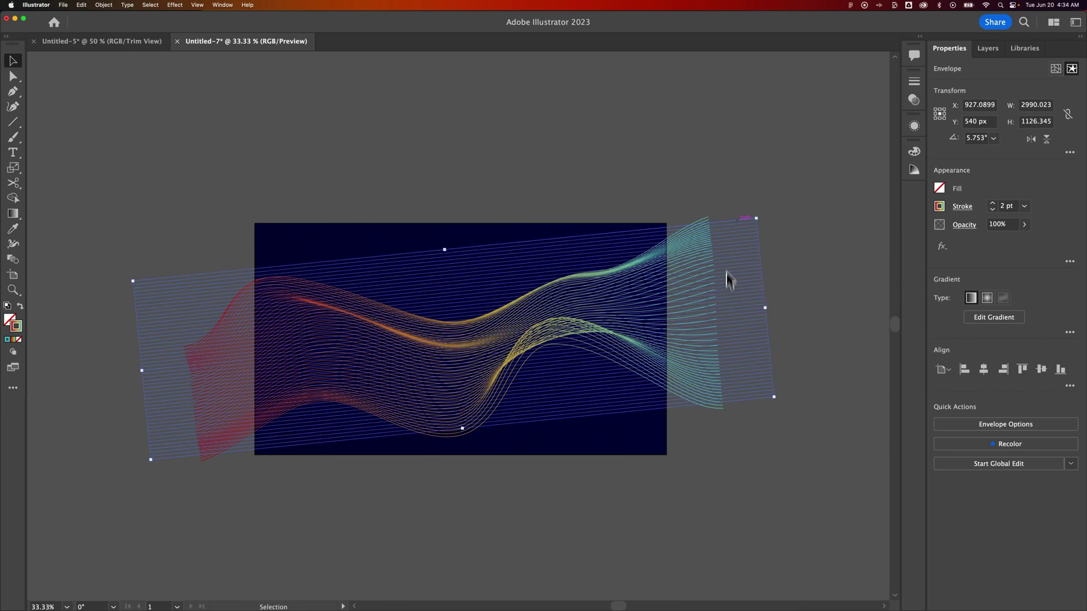
Step: Rotate the wavy lines to an angle of about 22.46° so they rise towards the upper right
{"action": "left_click_drag", "start_coordinate": [762, 216], "coordinate": [707, 139]}
{"action": "left_click", "coordinate": [808, 255]}
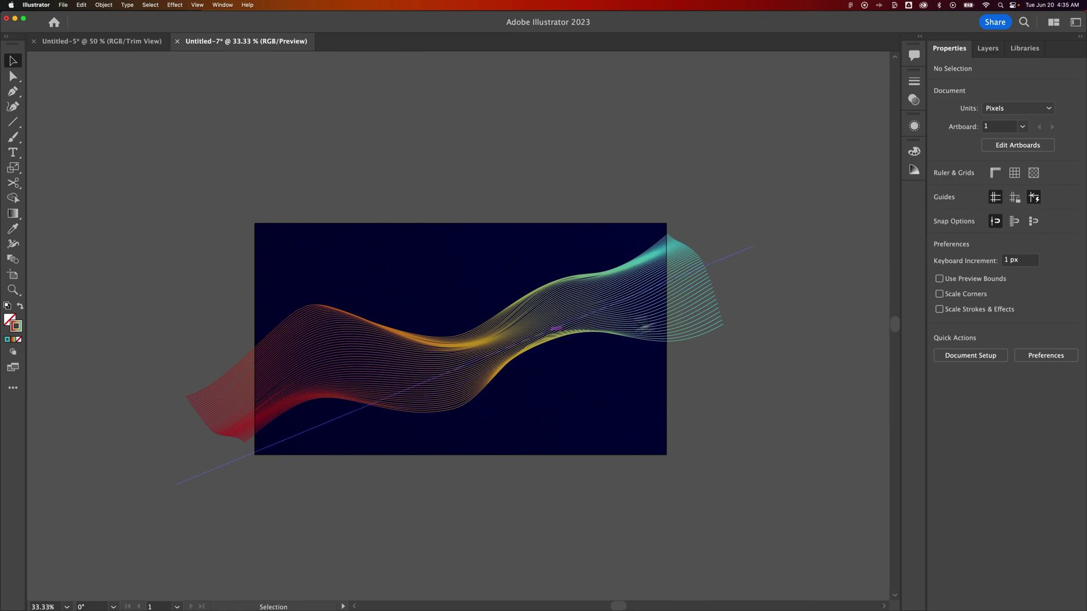
{"action": "key", "text": "super+equal"}
Step: Switch the document to Trim View to hide everything outside the artboard
{"action": "left_click", "coordinate": [581, 365]}
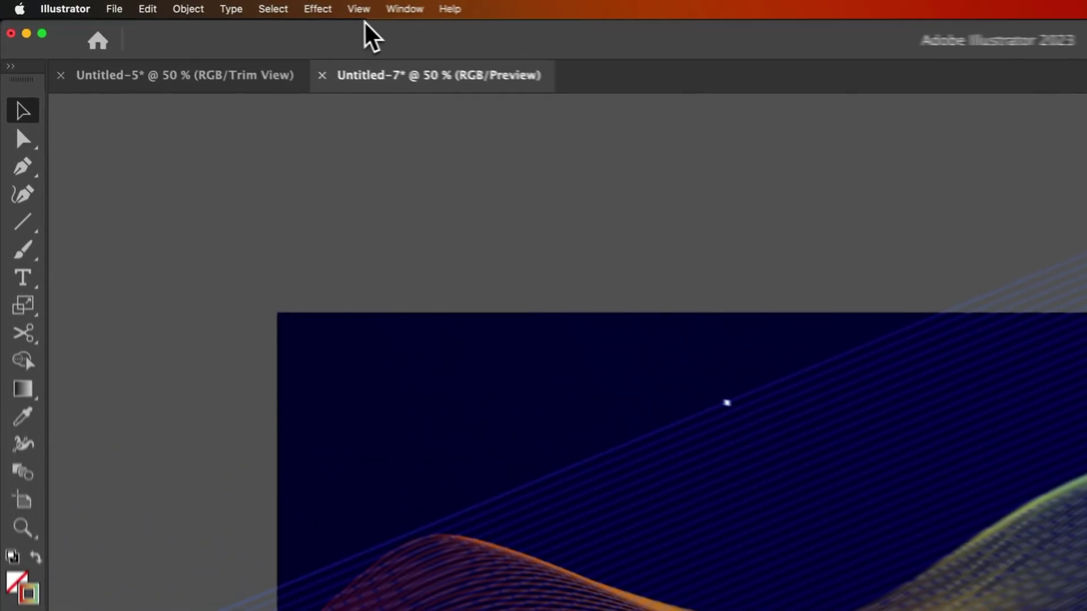
{"action": "left_click", "coordinate": [198, 5]}
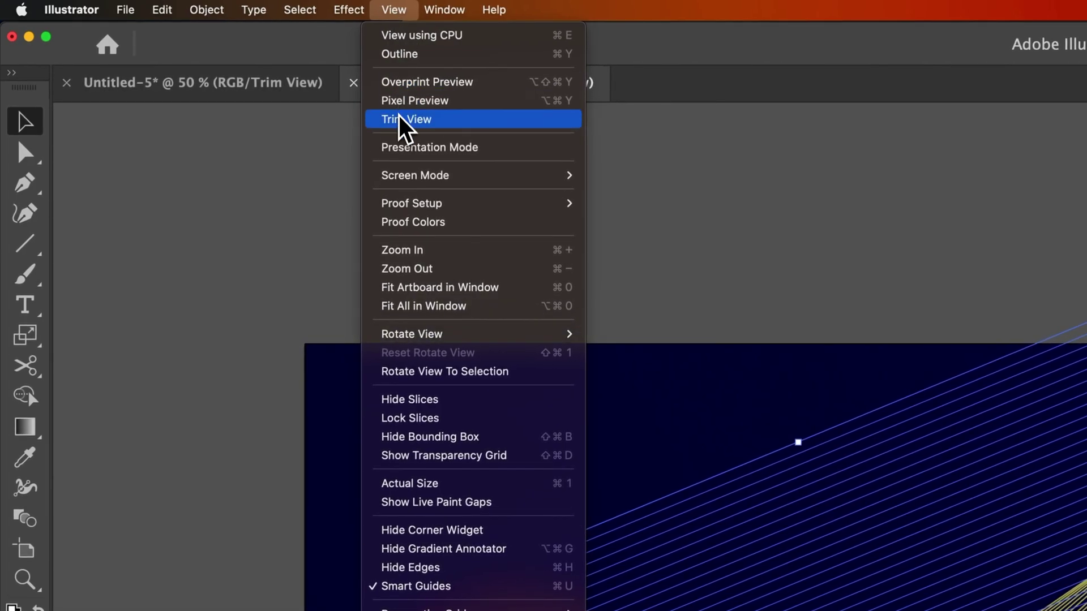
{"action": "left_click", "coordinate": [402, 118]}
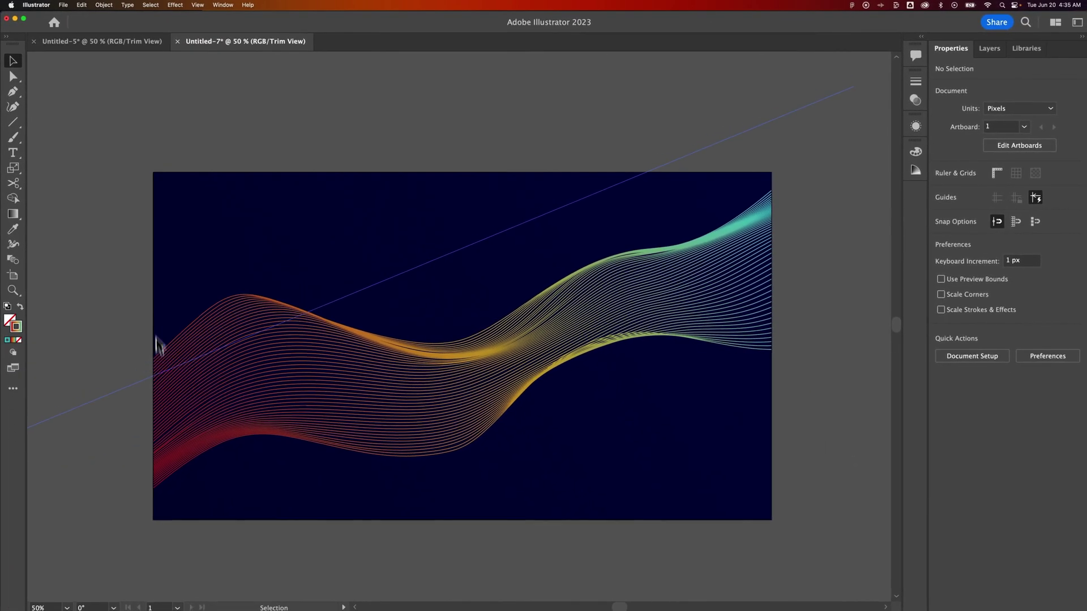
Step: Adjust the position of the wavy lines to about X 940, Y 540 px so both ends run past the artboard edges
{"action": "left_click", "coordinate": [182, 389]}
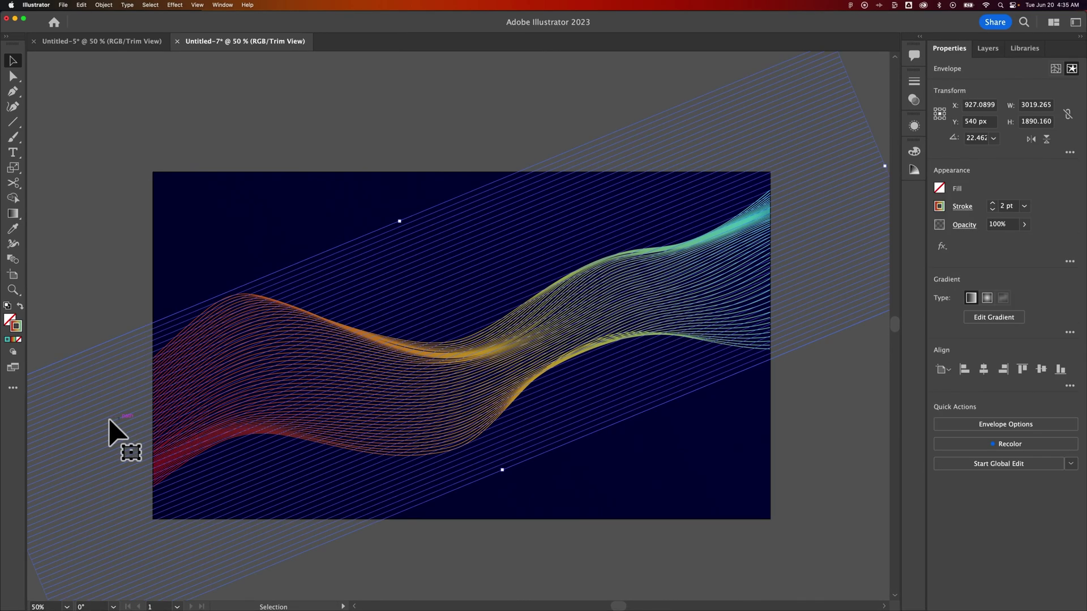
{"action": "left_click_drag", "start_coordinate": [249, 388], "coordinate": [224, 392]}
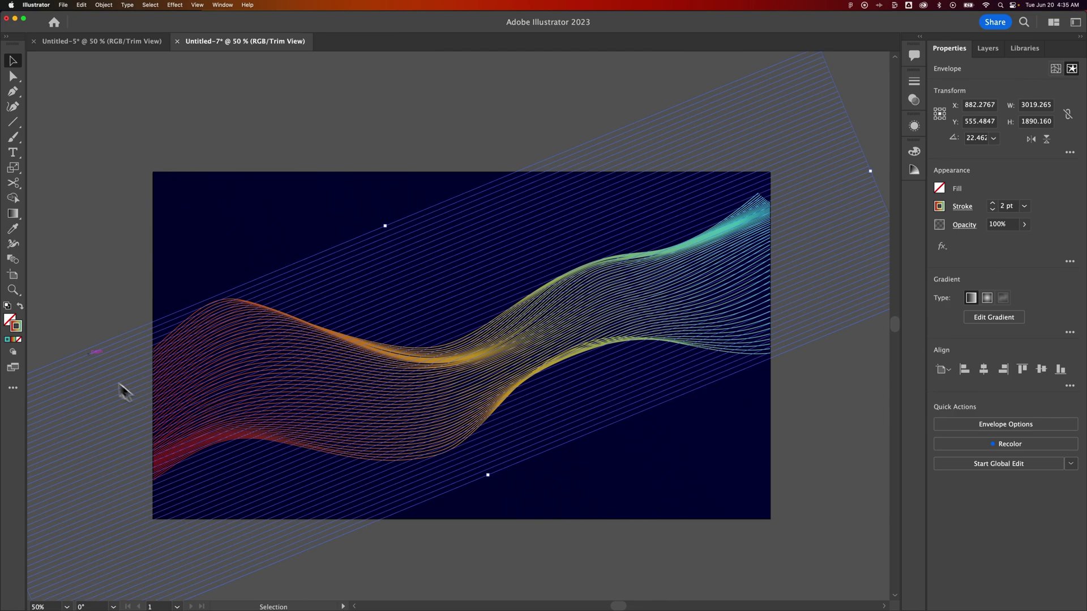
{"action": "left_click", "coordinate": [177, 151]}
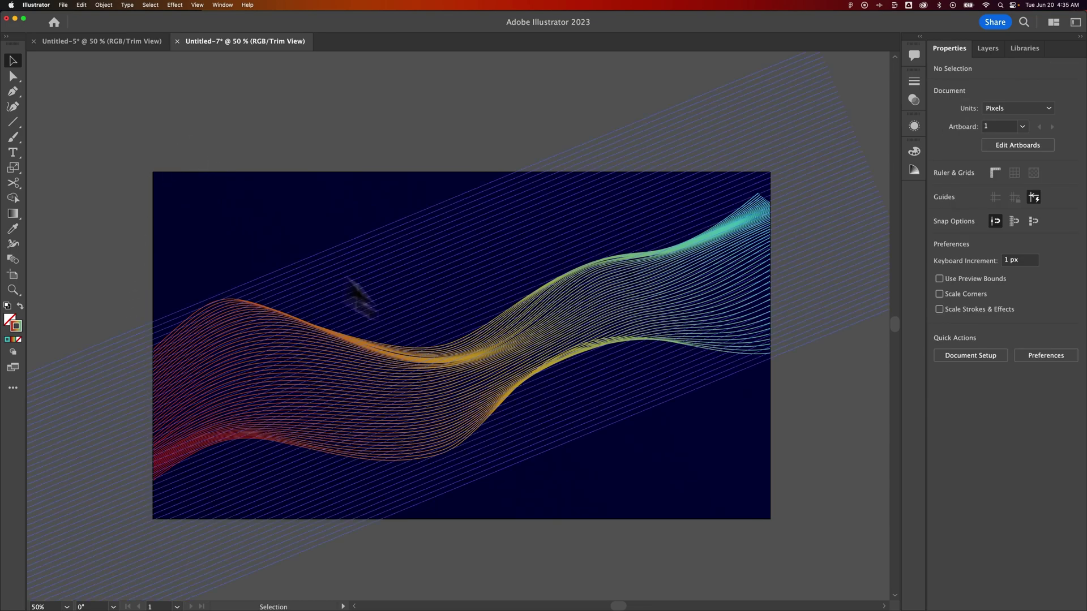
{"action": "left_click", "coordinate": [478, 351]}
{"action": "left_click_drag", "start_coordinate": [478, 352], "coordinate": [499, 345]}
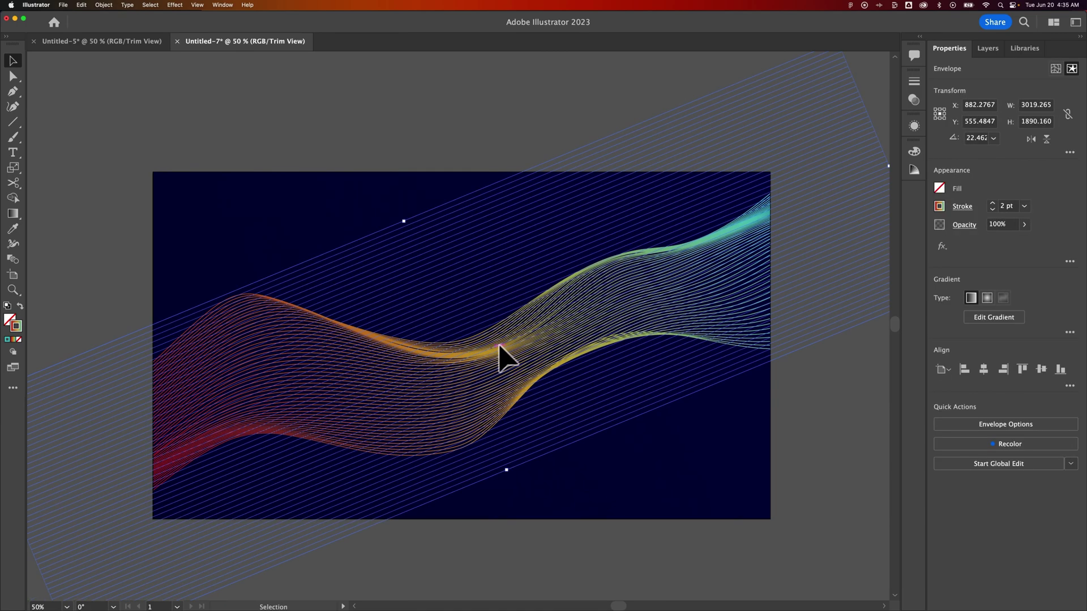
{"action": "left_click", "coordinate": [451, 167]}
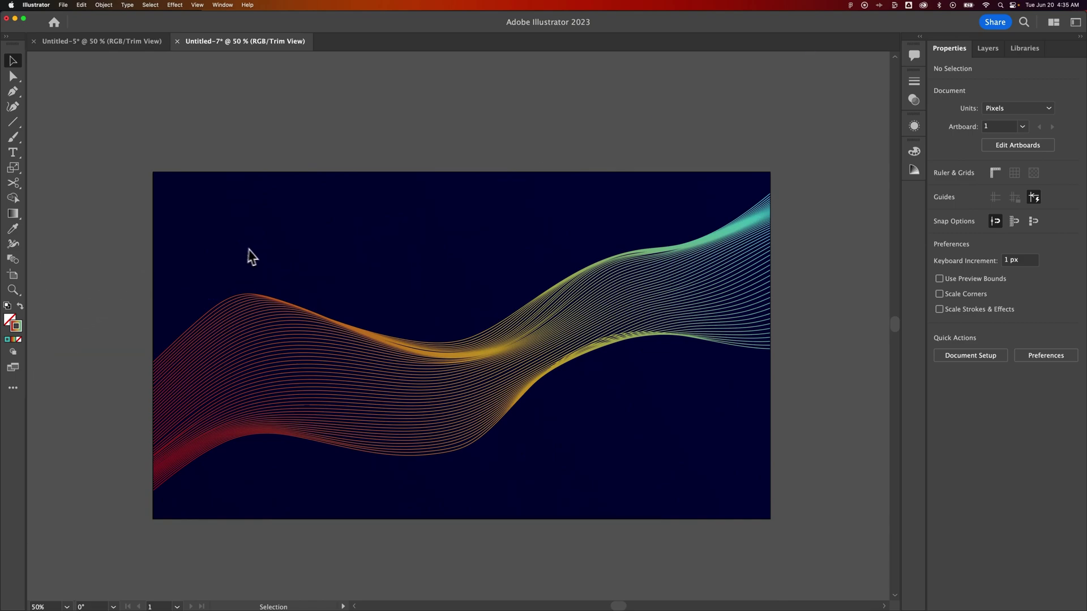
Step: Reduce the stroke weight of the wavy lines to 1 pt
{"action": "left_click", "coordinate": [720, 293]}
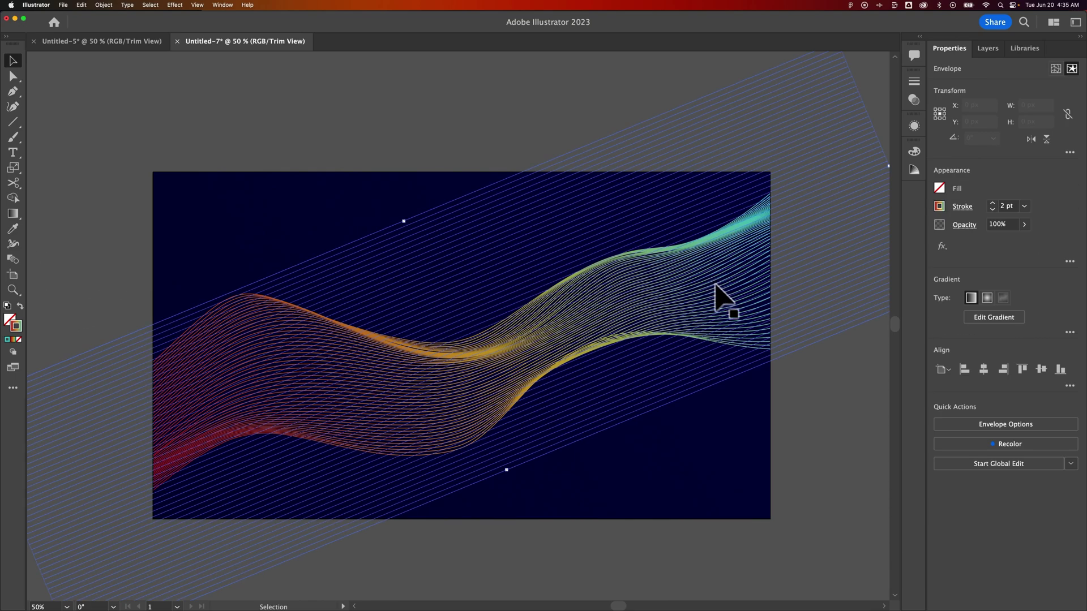
{"action": "key", "text": "Down"}
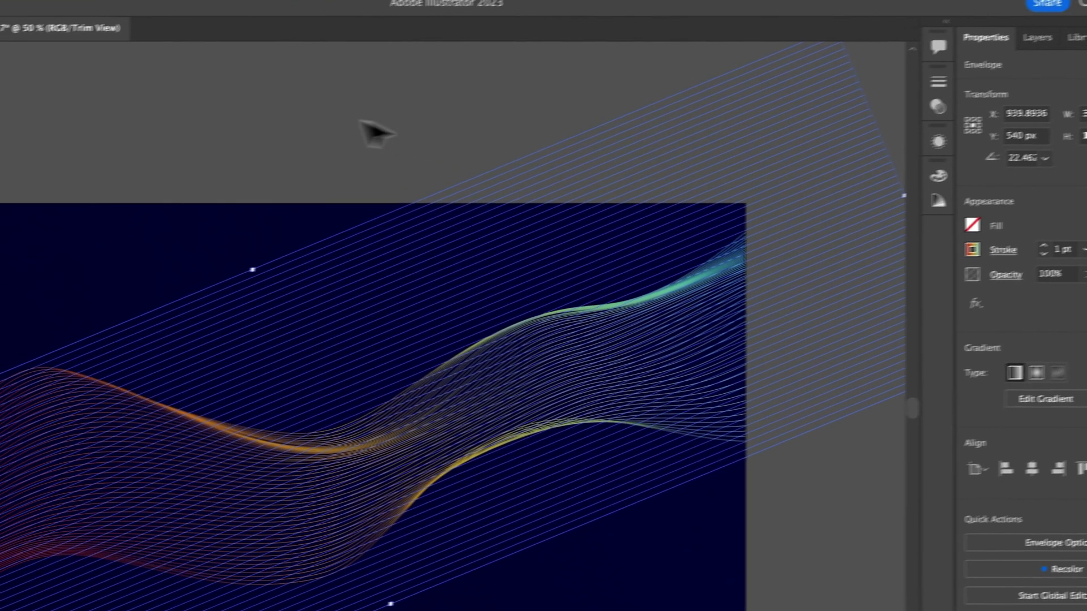
{"action": "left_click", "coordinate": [243, 233]}
Step: Turn on the Dashed Line option for the stroke of the wavy lines
{"action": "left_click", "coordinate": [426, 419]}
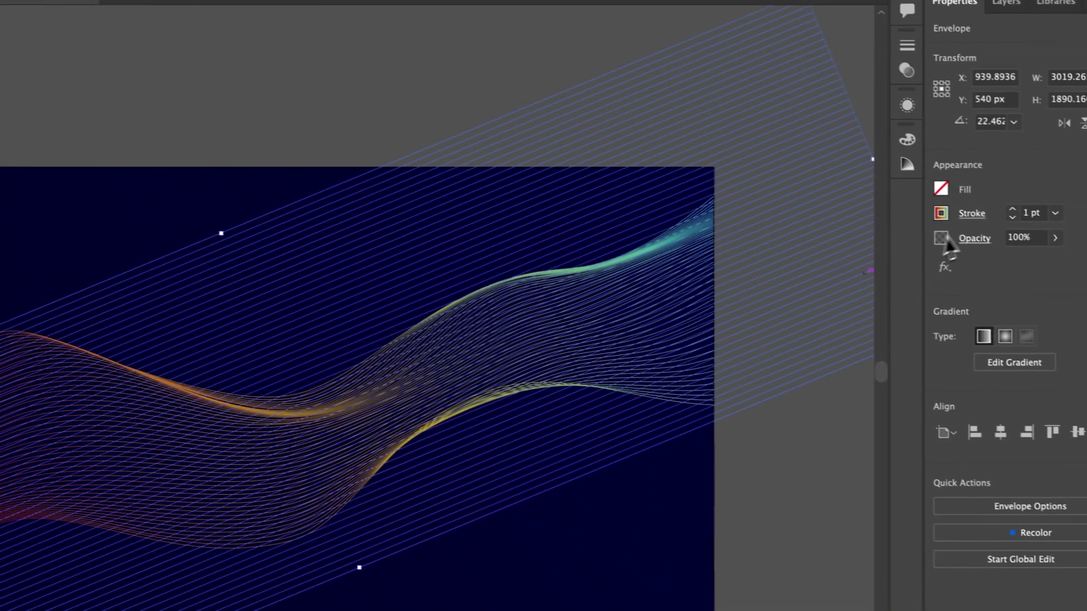
{"action": "left_click", "coordinate": [1053, 240]}
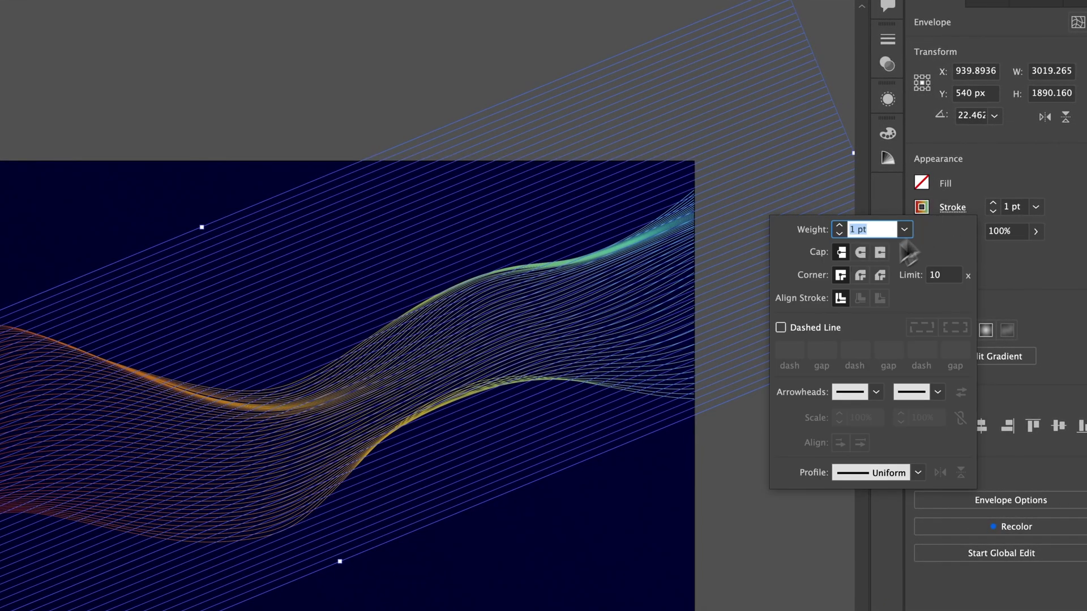
{"action": "left_click", "coordinate": [790, 327]}
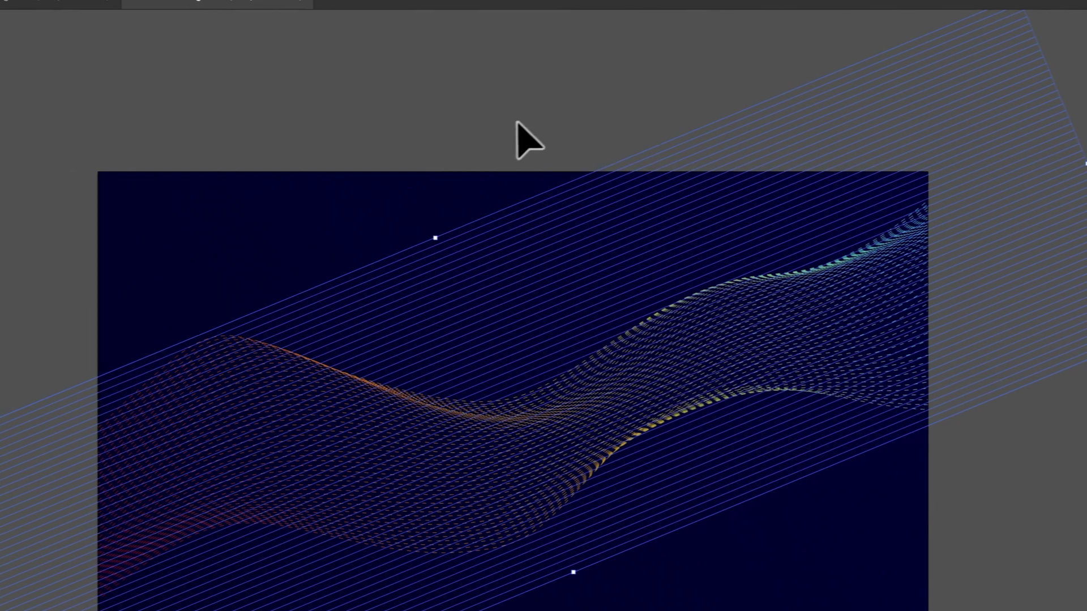
Step: Undo the dashed stroke on the wavy lines and set their blending mode to Color Dodge
{"action": "left_click", "coordinate": [517, 122]}
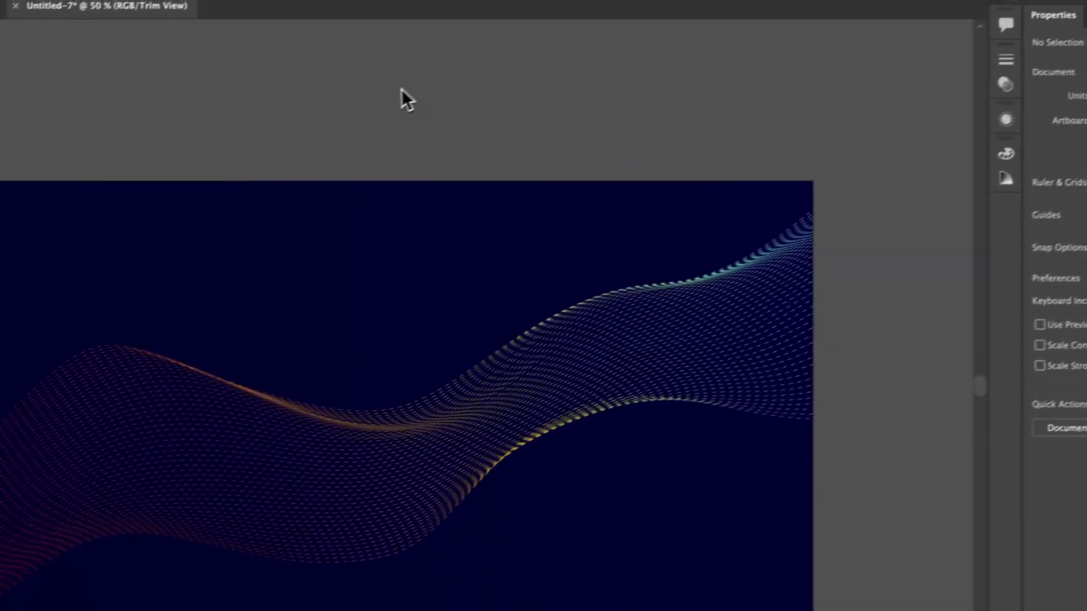
{"action": "key", "text": "ctrl+z"}
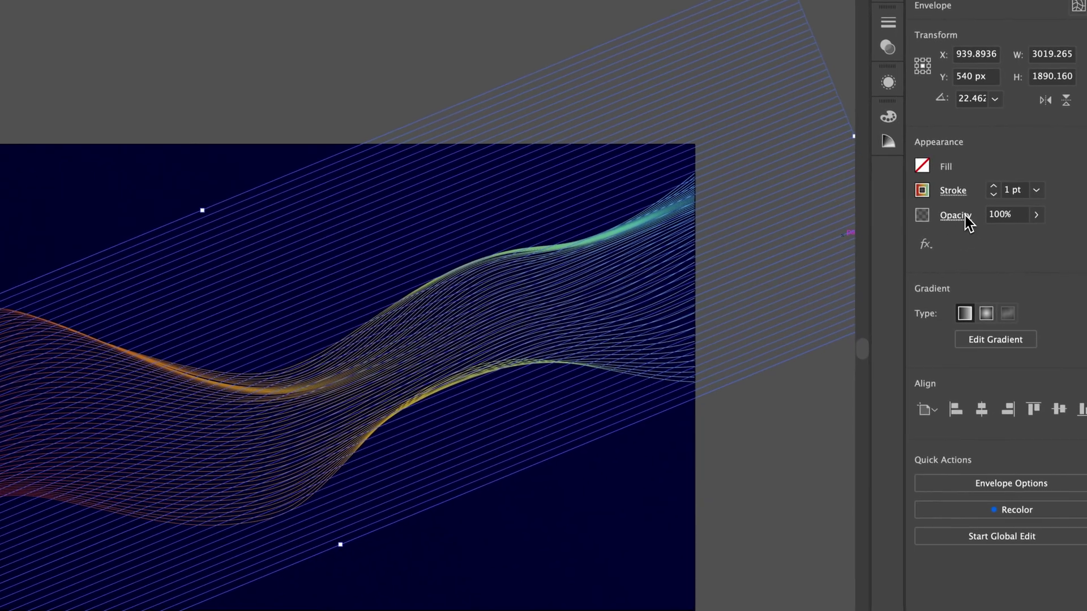
{"action": "left_click", "coordinate": [1052, 267]}
{"action": "left_click", "coordinate": [848, 246]}
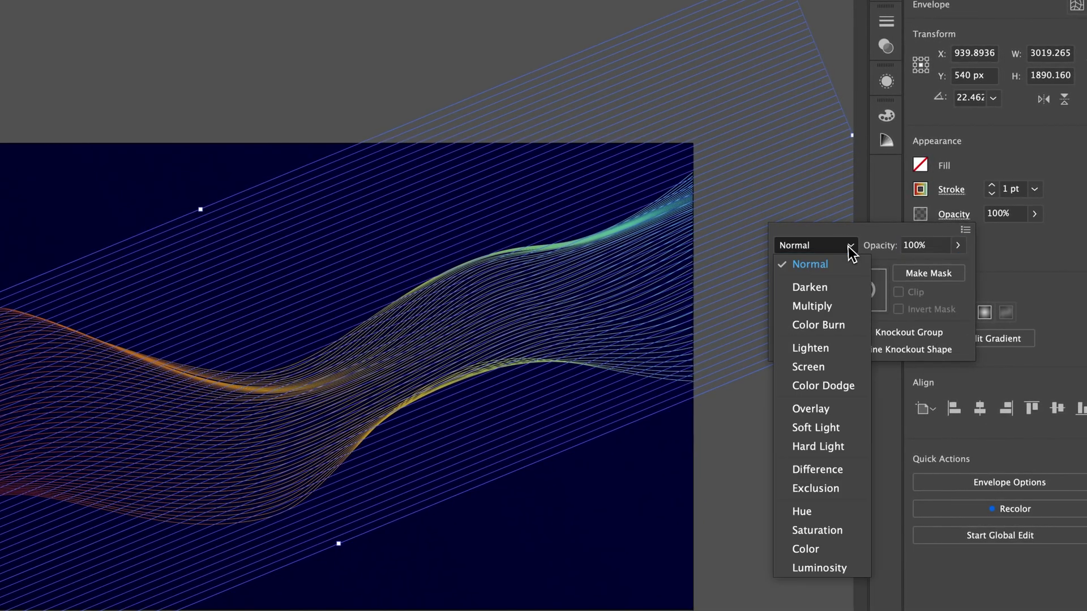
{"action": "left_click", "coordinate": [830, 385]}
{"action": "left_click", "coordinate": [235, 87]}
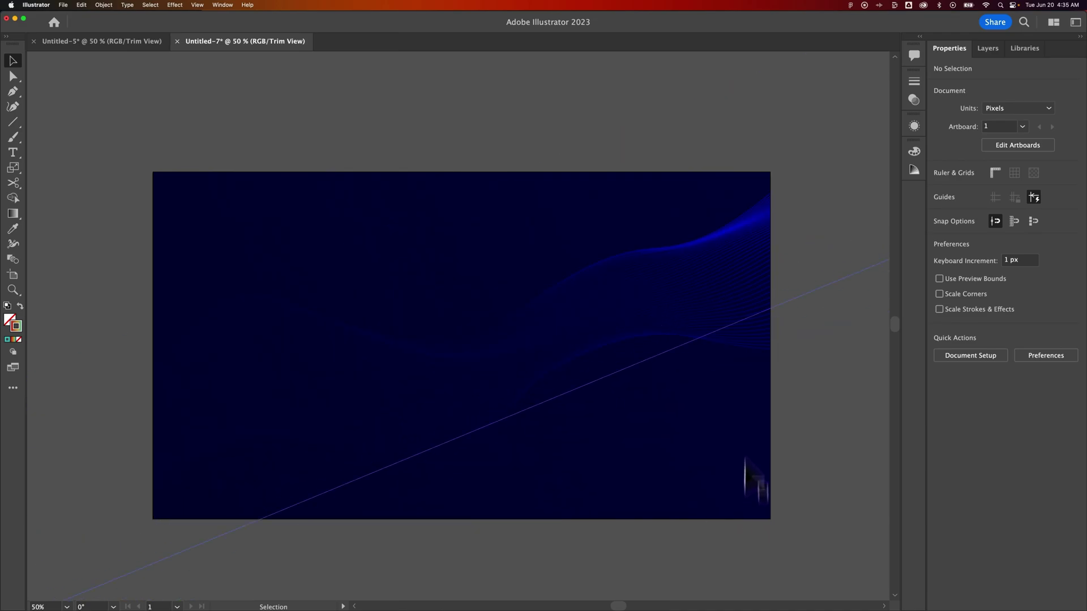
Step: Duplicate the Color Dodge wavy lines, placing the copy below the original at about X 1010, Y 897 px
{"action": "left_click", "coordinate": [708, 315]}
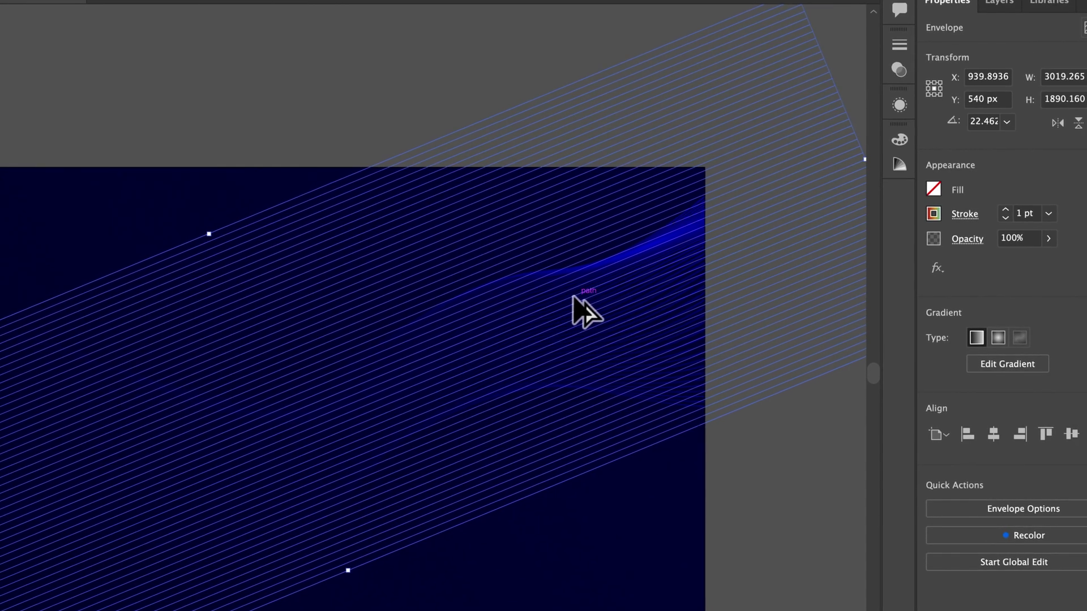
{"action": "left_click_drag", "start_coordinate": [573, 295], "coordinate": [603, 451]}
{"action": "key", "text": "ctrl+minus"}
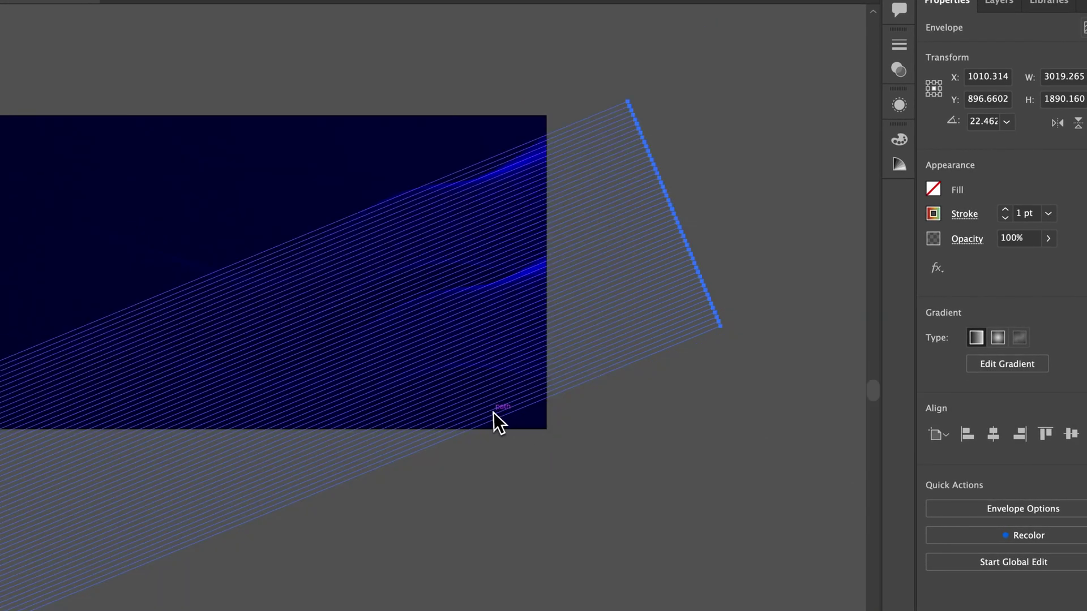
Step: Scale the duplicated wavy lines up to about 3781 x 2367 px and reposition them at about X 1269, Y 412 px
{"action": "left_click_drag", "start_coordinate": [720, 326], "coordinate": [730, 347]}
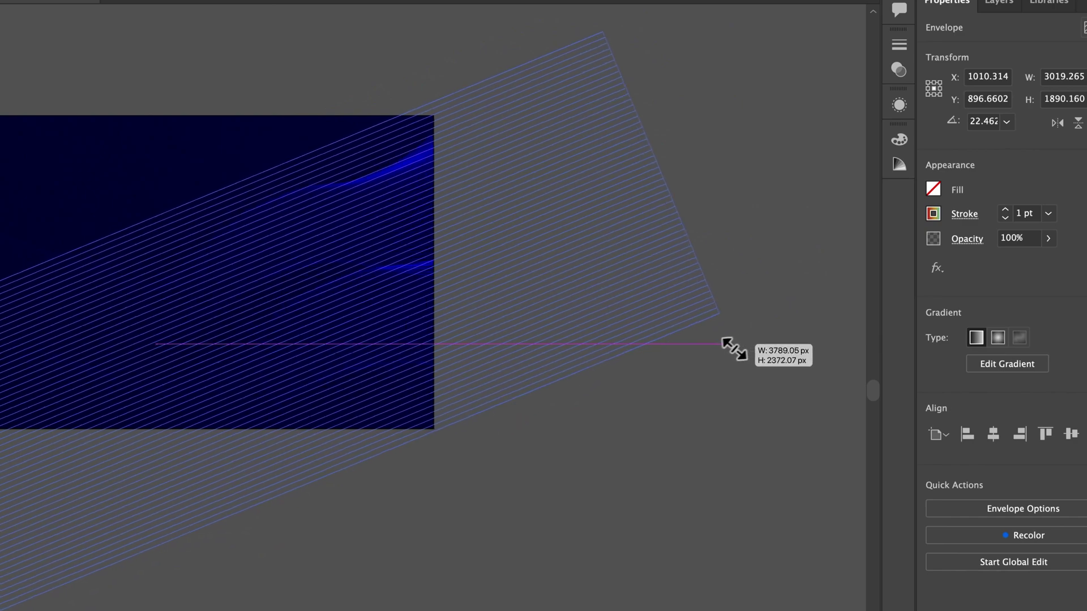
{"action": "left_click_drag", "start_coordinate": [712, 262], "coordinate": [703, 124]}
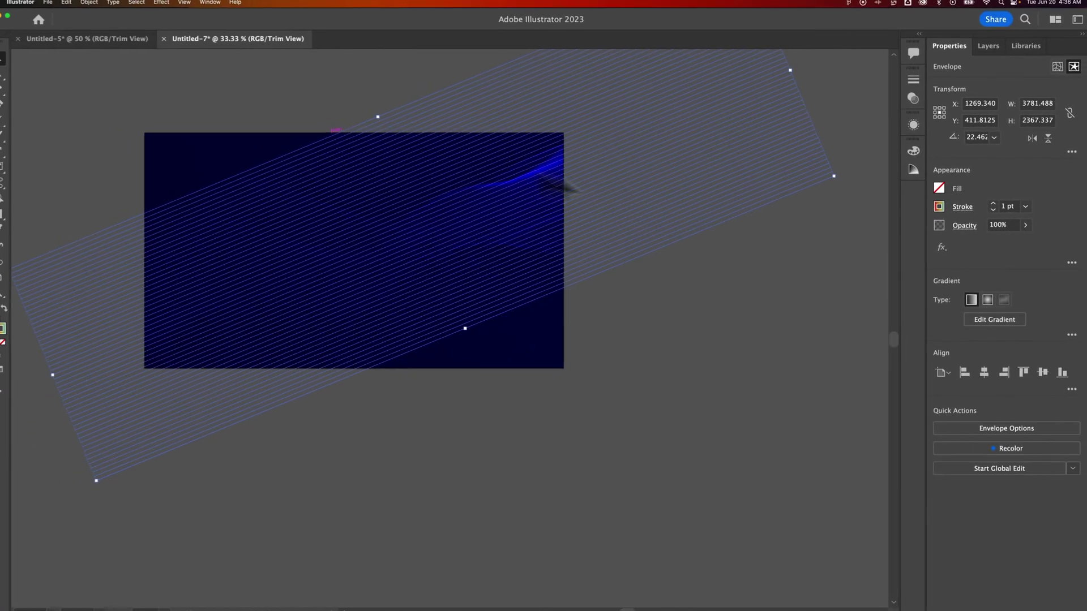
{"action": "left_click", "coordinate": [46, 41]}
{"action": "scroll", "coordinate": [289, 96], "scroll_direction": "up", "scroll_amount": 3}
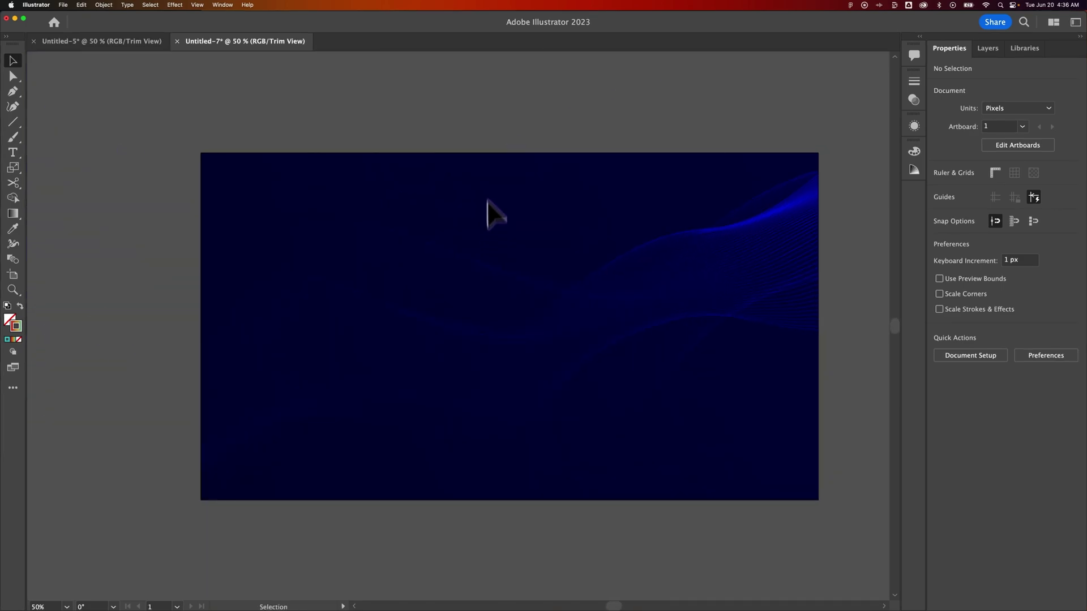
Step: Try the Overlay blending mode on the enlarged wavy copy, and set it to Normal instead
{"action": "left_click", "coordinate": [466, 192]}
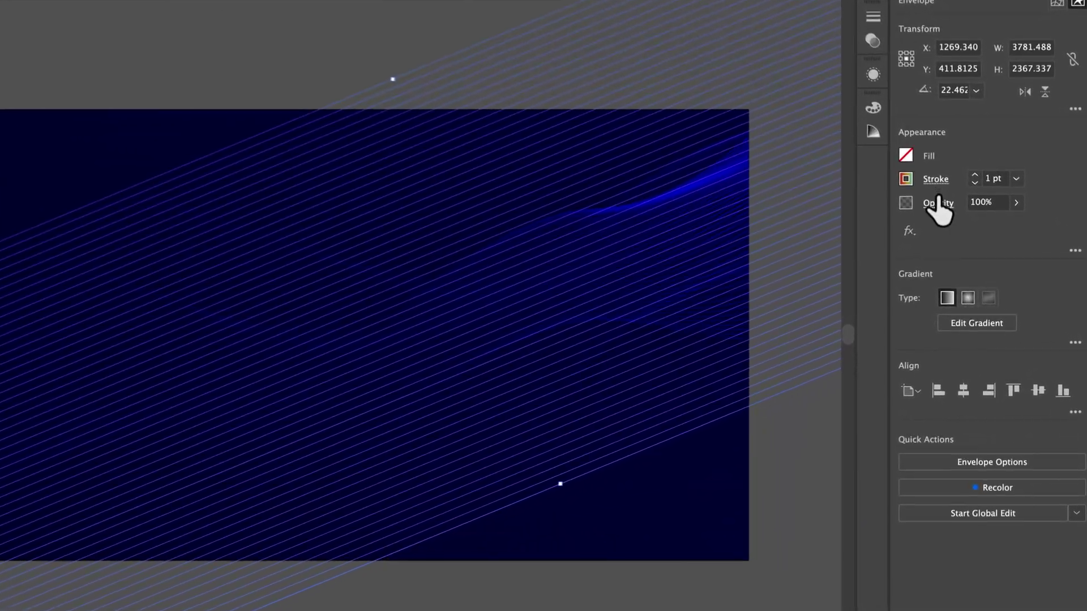
{"action": "left_click", "coordinate": [963, 224]}
{"action": "left_click", "coordinate": [884, 248]}
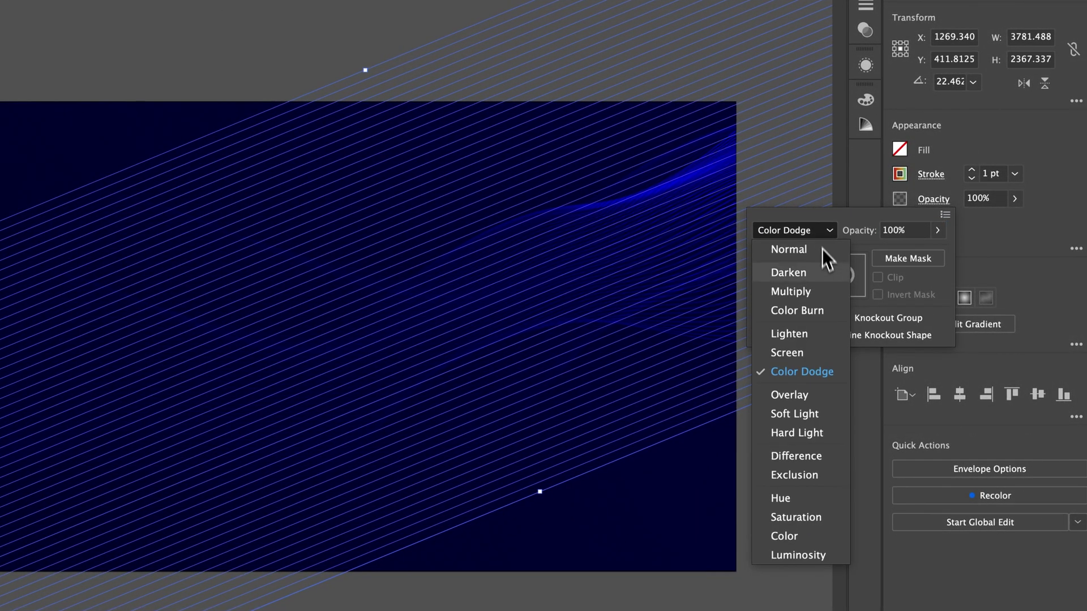
{"action": "left_click", "coordinate": [804, 397]}
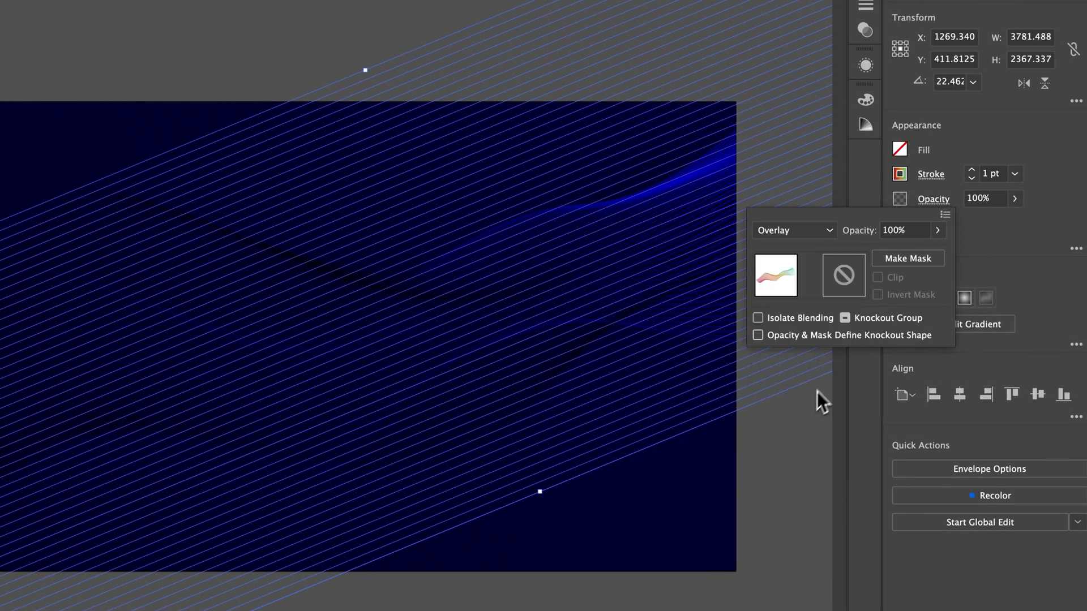
{"action": "left_click", "coordinate": [804, 229]}
{"action": "left_click", "coordinate": [793, 250]}
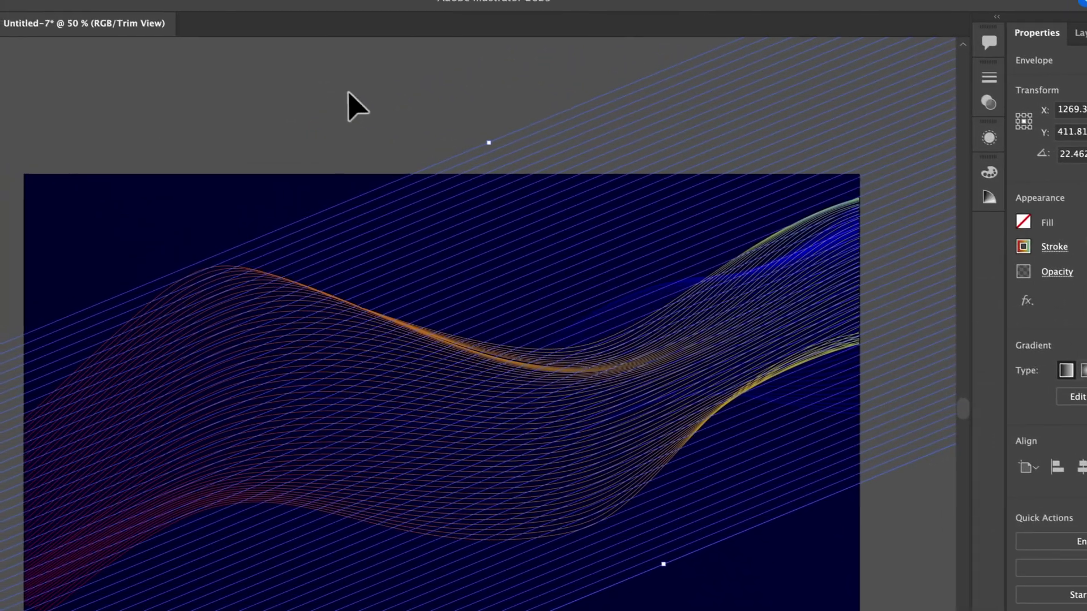
{"action": "left_click", "coordinate": [230, 24]}
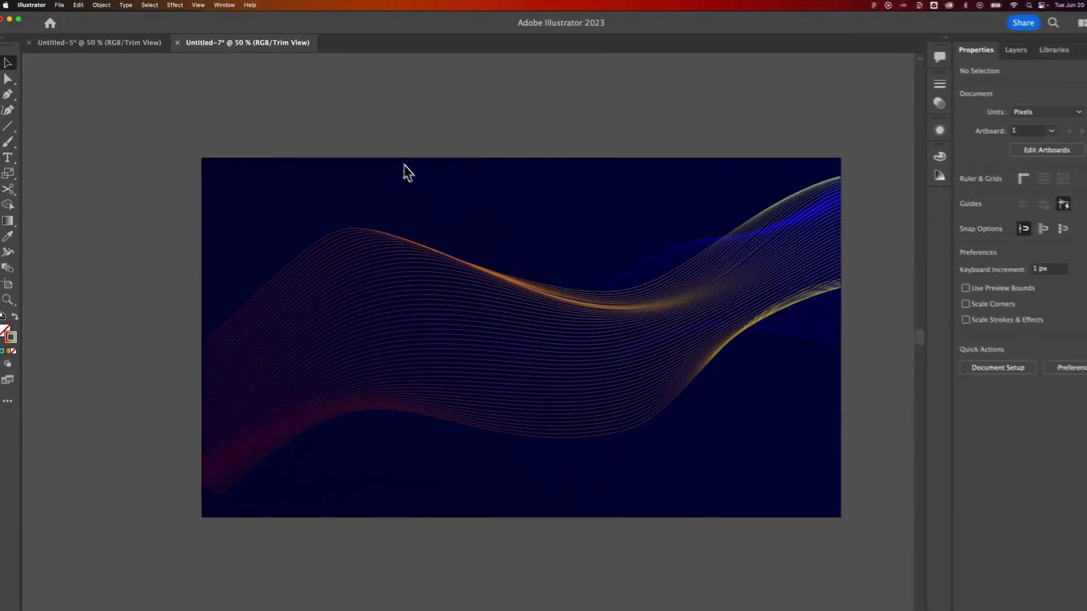
Step: Shift the enlarged wavy copy slightly to the left and expand its object, fill and stroke
{"action": "left_click_drag", "start_coordinate": [399, 256], "coordinate": [373, 266]}
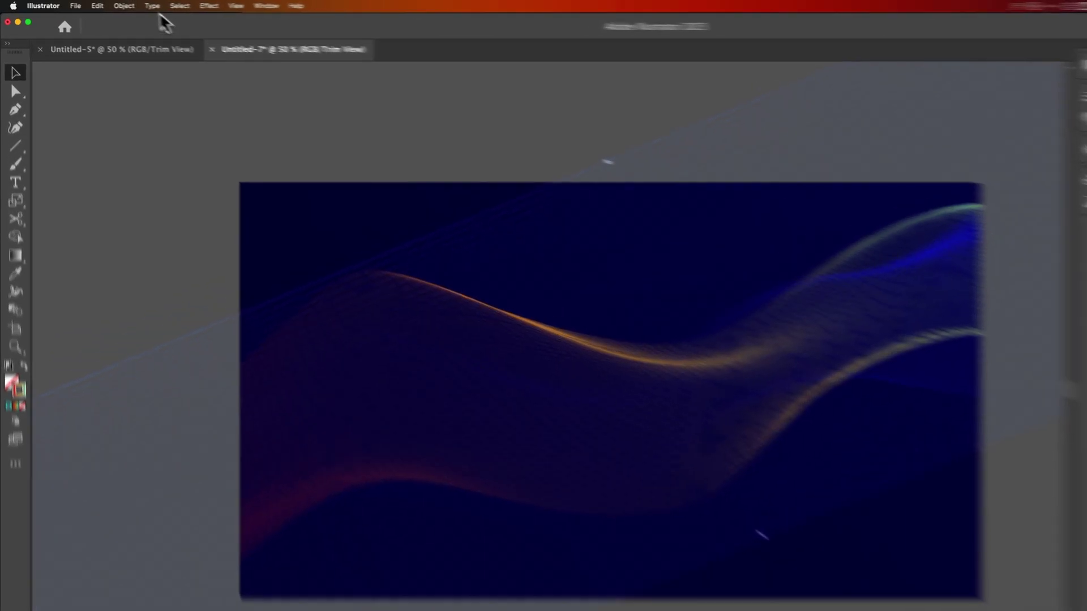
{"action": "left_click", "coordinate": [103, 5]}
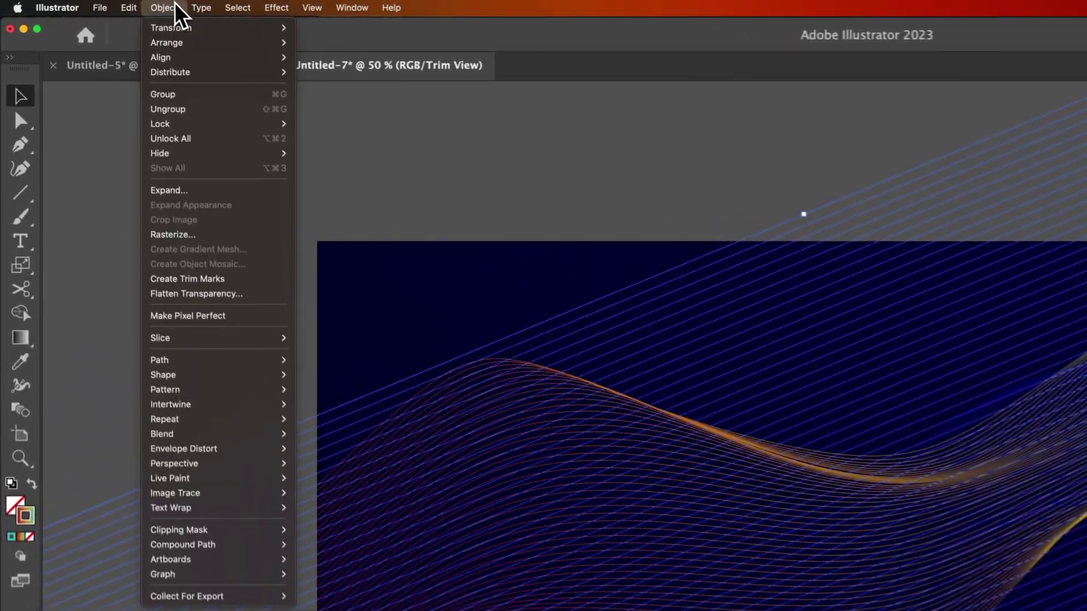
{"action": "left_click", "coordinate": [201, 196]}
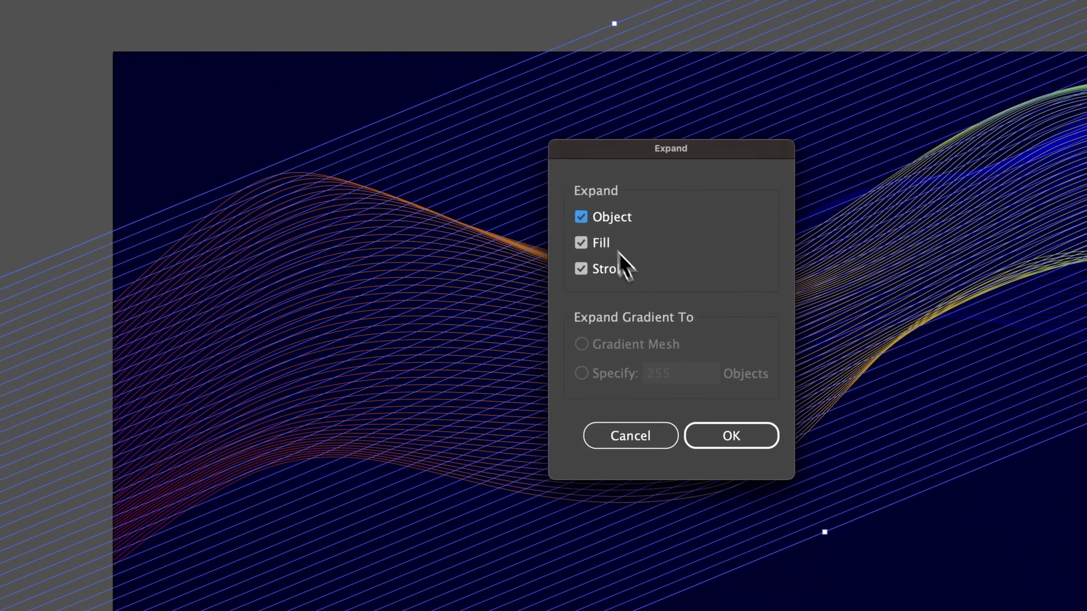
{"action": "left_click", "coordinate": [723, 430]}
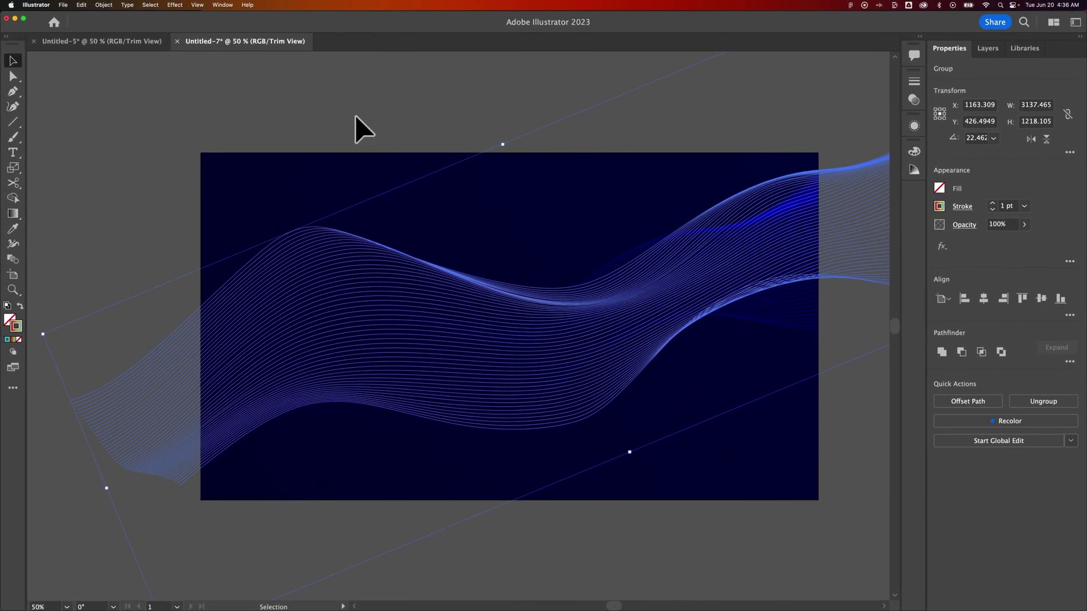
{"action": "left_click", "coordinate": [356, 113]}
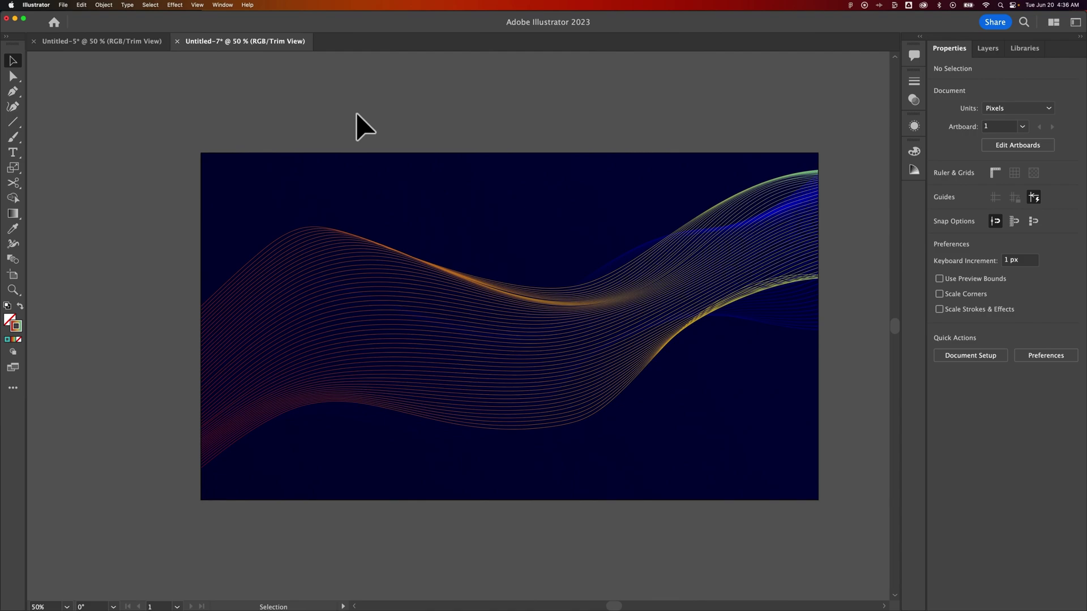
{"action": "left_click", "coordinate": [305, 233]}
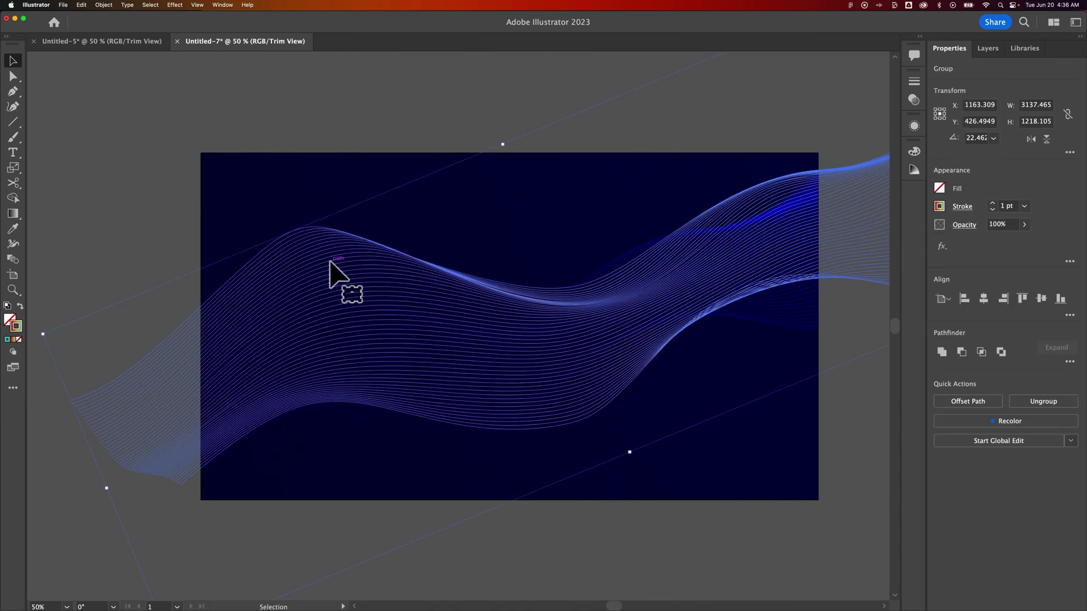
{"action": "right_click", "coordinate": [315, 238]}
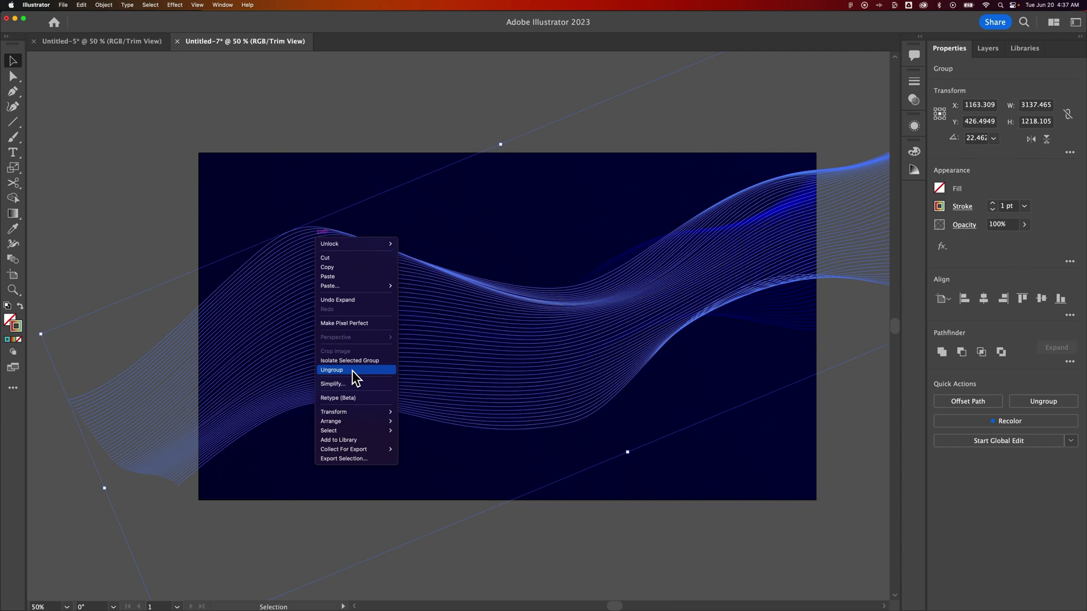
{"action": "left_click", "coordinate": [312, 208]}
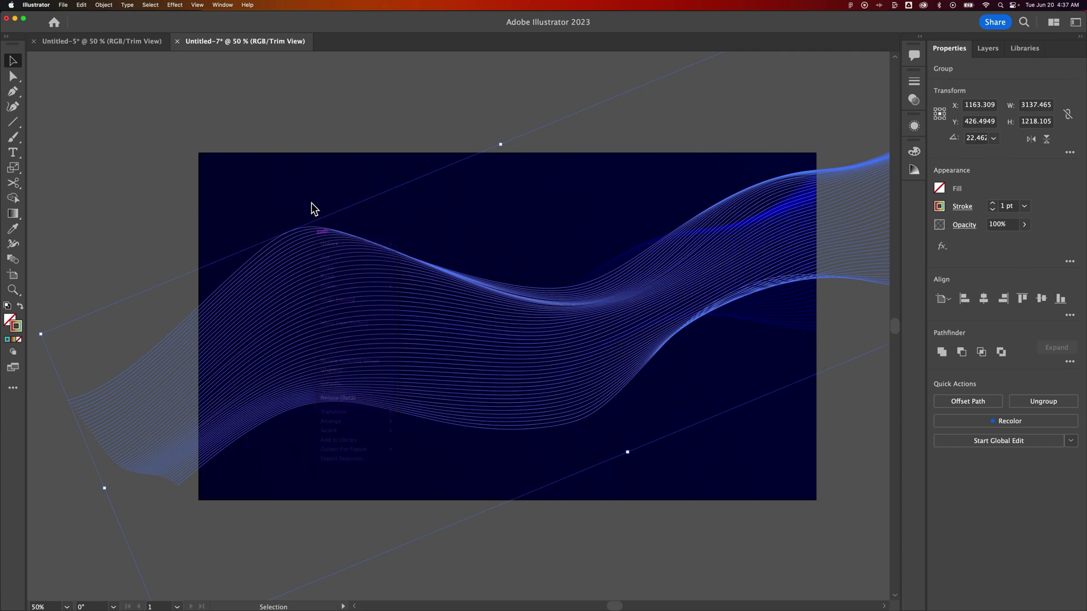
Step: Isolate the expanded wave group, shift its lines slightly upward, and enter the nested group to reach the individual lines
{"action": "double_click", "coordinate": [296, 229]}
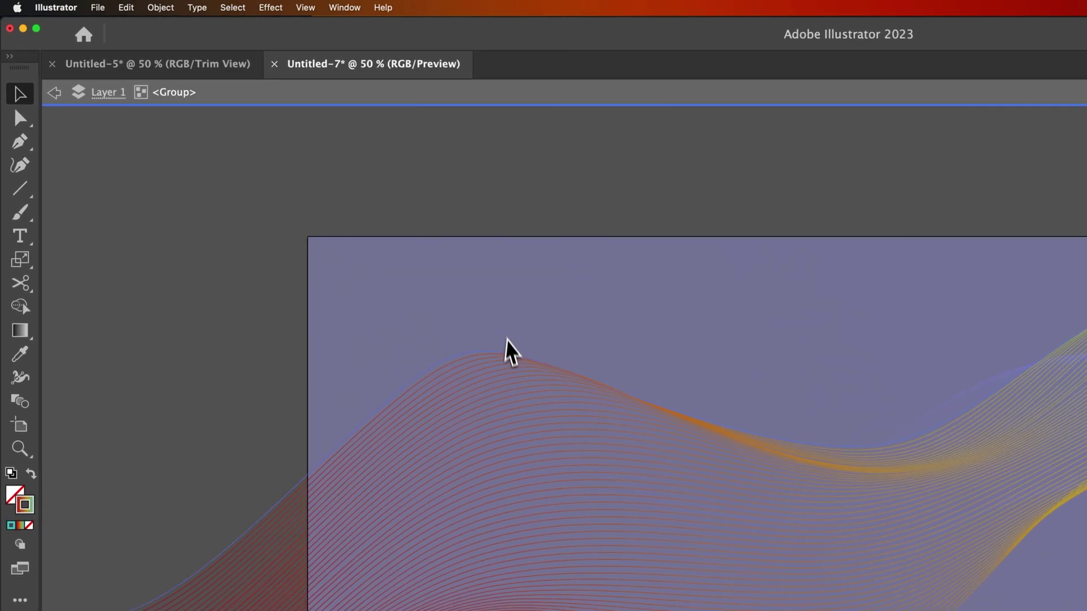
{"action": "key", "text": "z"}
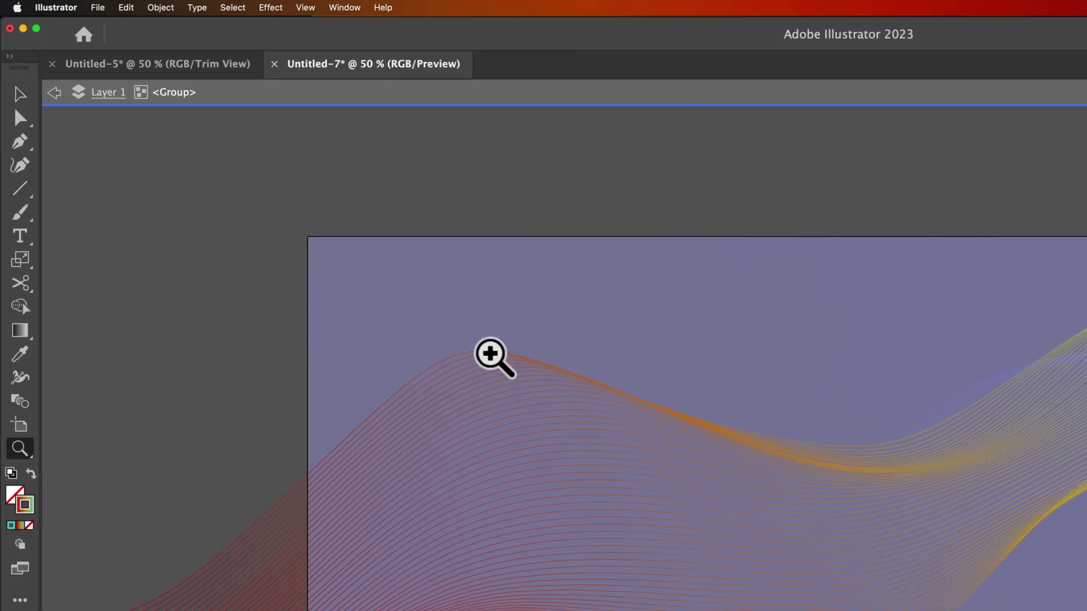
{"action": "left_click_drag", "start_coordinate": [493, 357], "coordinate": [795, 352]}
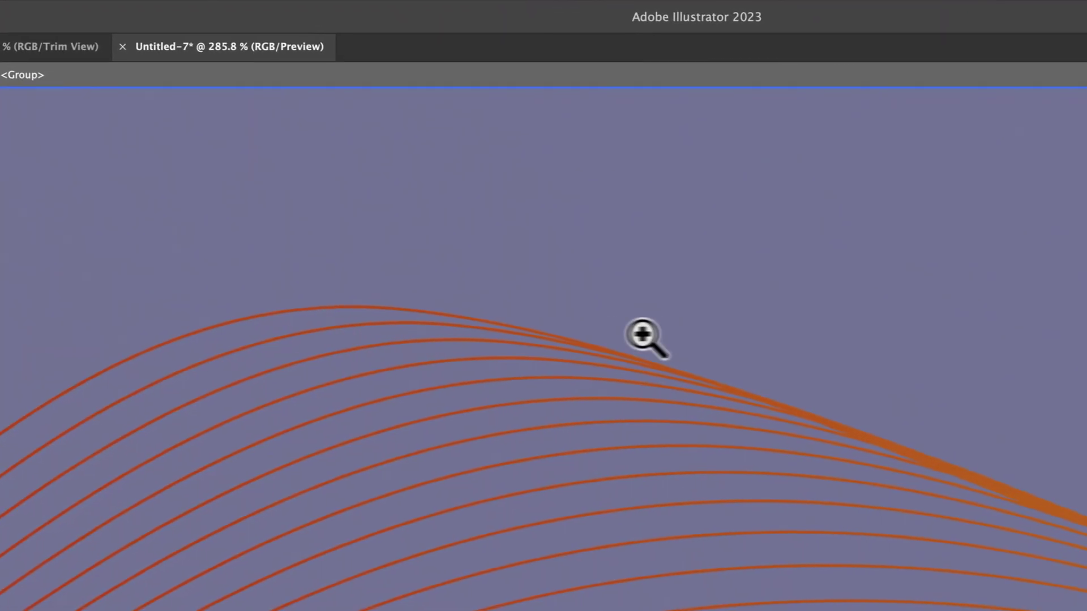
{"action": "key", "text": "v"}
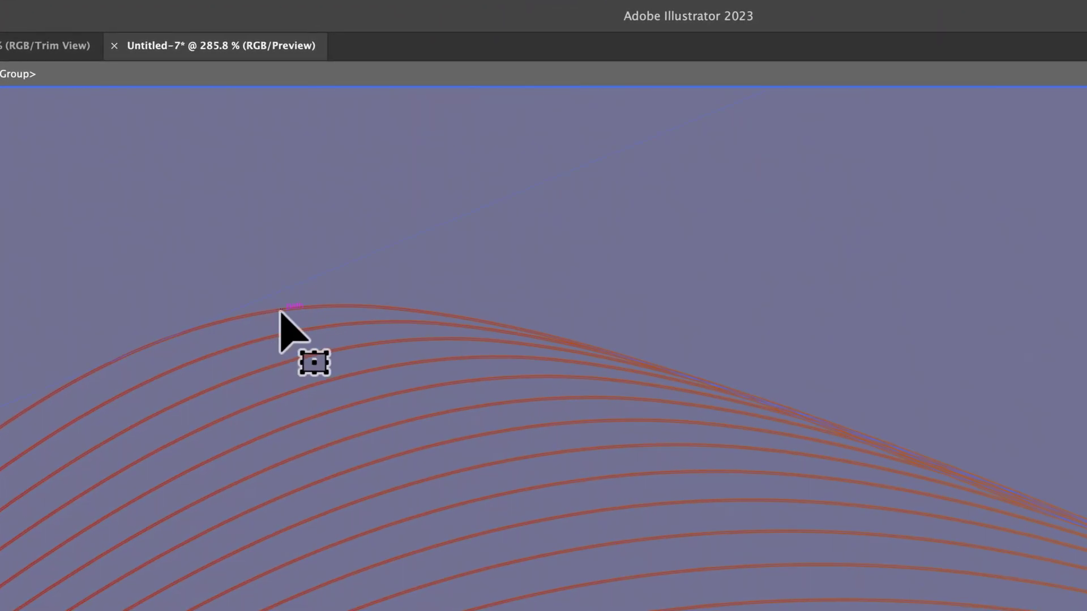
{"action": "left_click_drag", "start_coordinate": [280, 311], "coordinate": [282, 244]}
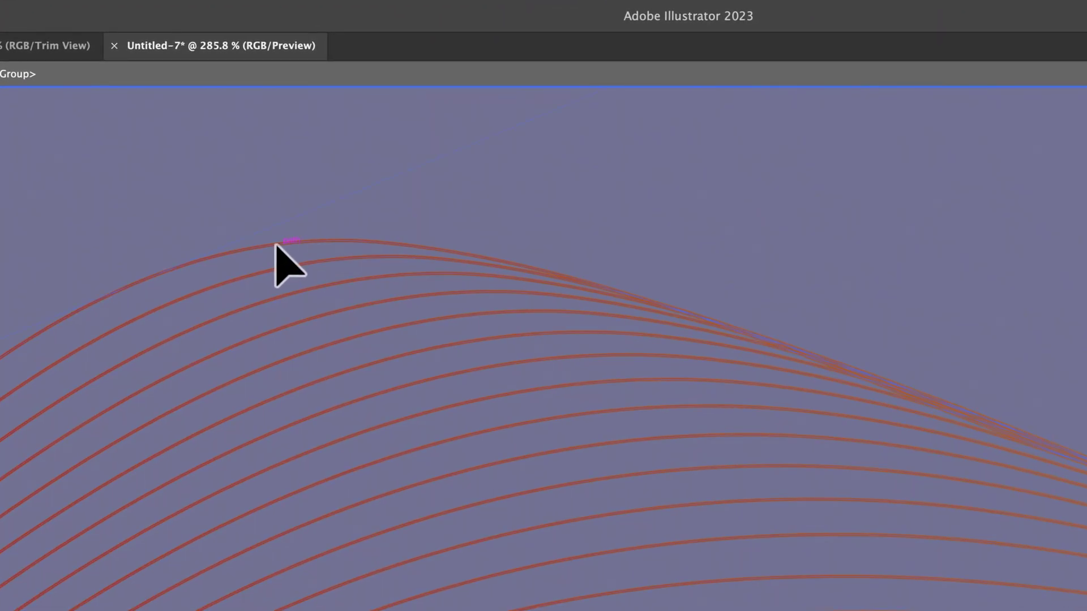
{"action": "double_click", "coordinate": [283, 246]}
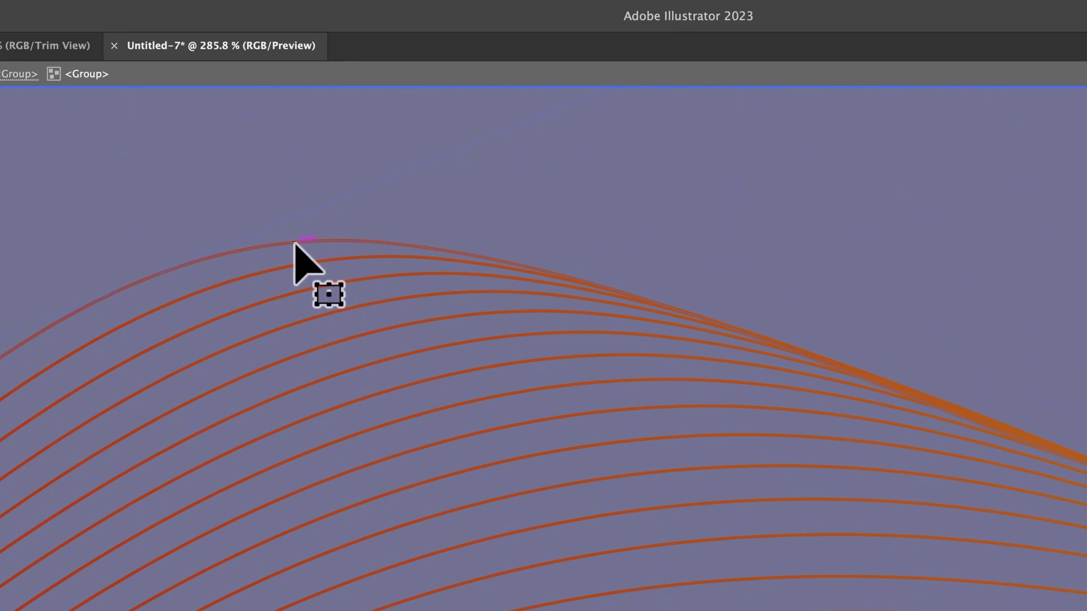
Step: Move the three topmost lines of the wave upward one by one to space them out, and exit isolation mode
{"action": "left_click_drag", "start_coordinate": [293, 243], "coordinate": [290, 222]}
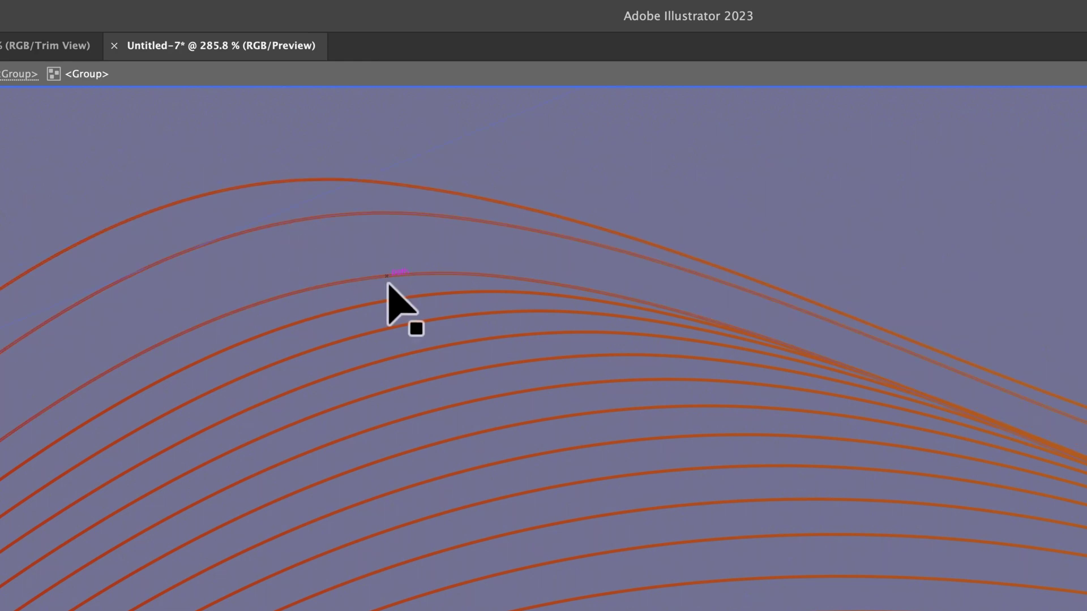
{"action": "left_click_drag", "start_coordinate": [388, 279], "coordinate": [392, 256]}
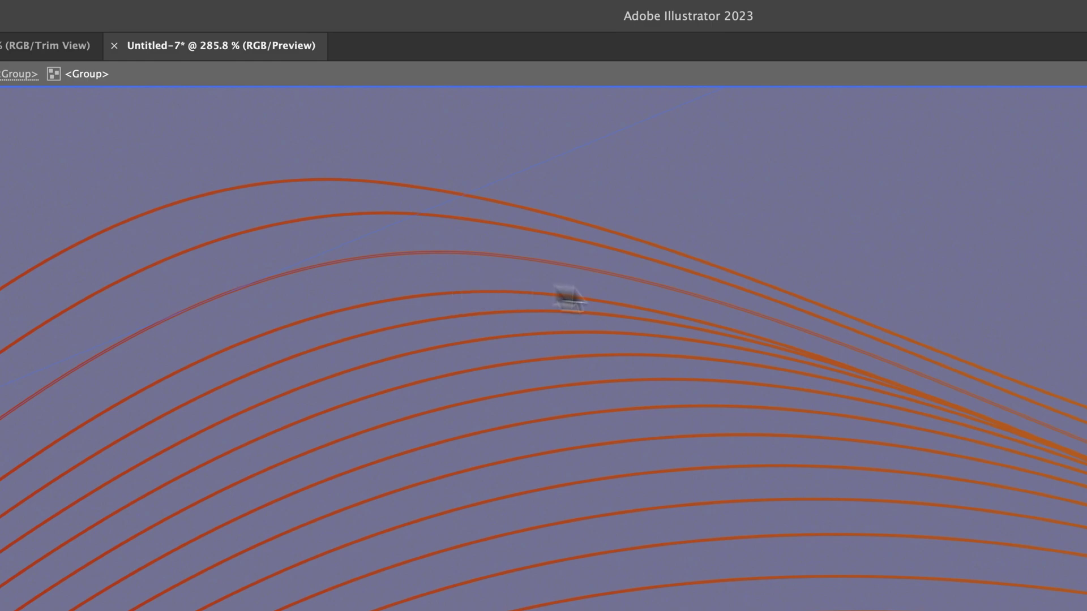
{"action": "key", "text": "super+1"}
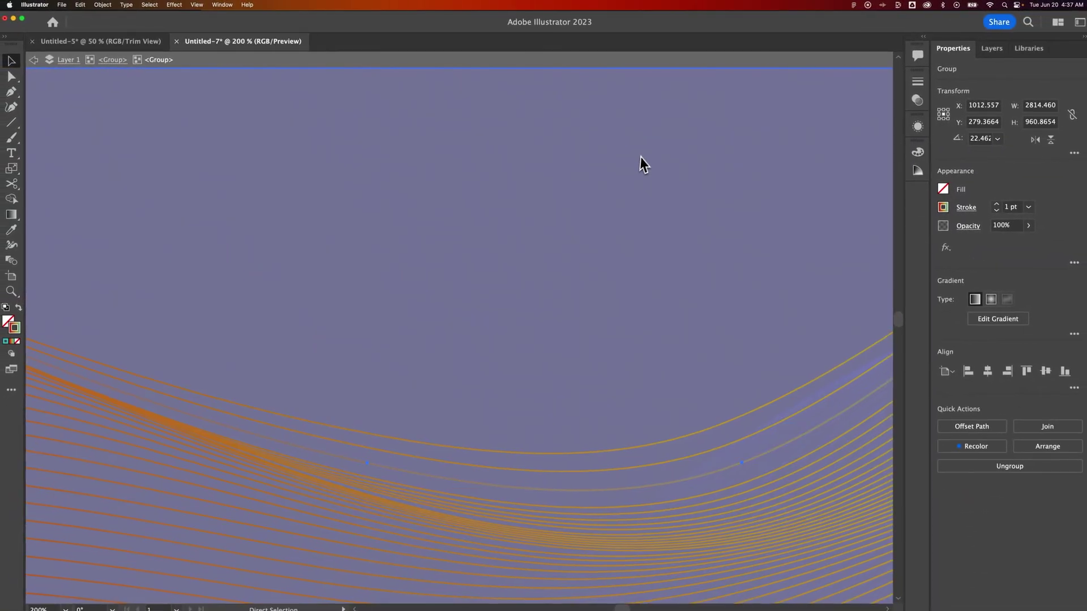
{"action": "key", "text": "super+minus"}
{"action": "double_click", "coordinate": [586, 189]}
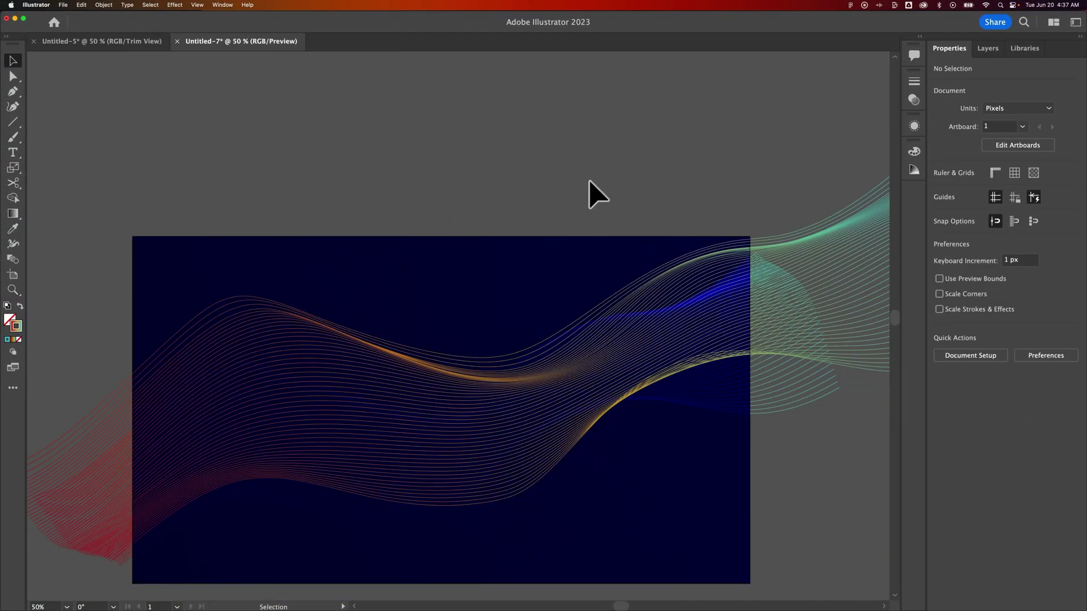
Step: Undo the separate upward moves of the wave's topmost lines and clear the selection
{"action": "left_click_drag", "start_coordinate": [512, 245], "coordinate": [507, 235]}
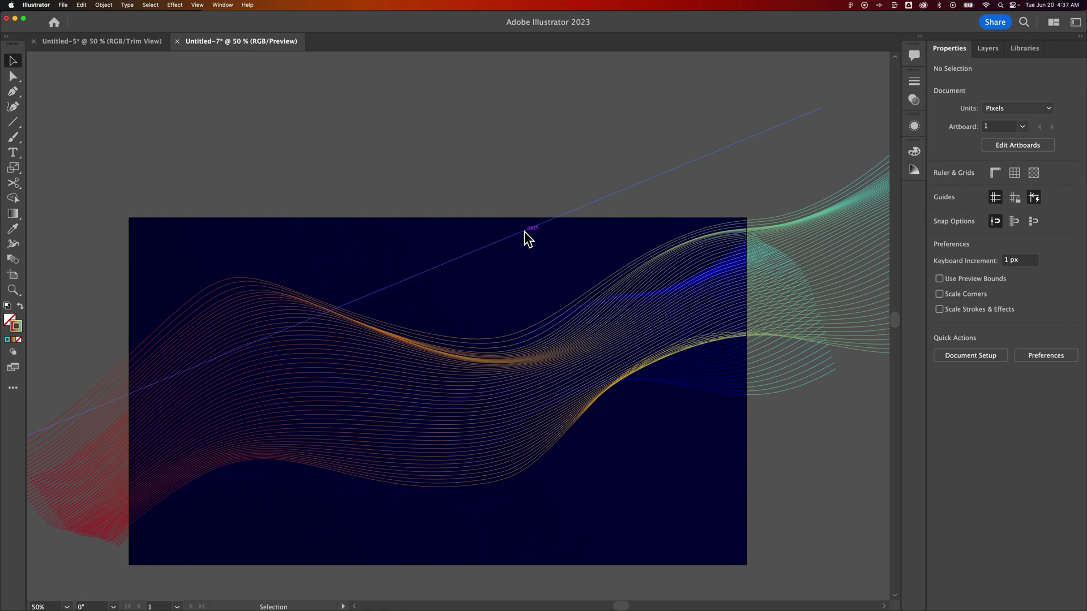
{"action": "key", "text": "super+z"}
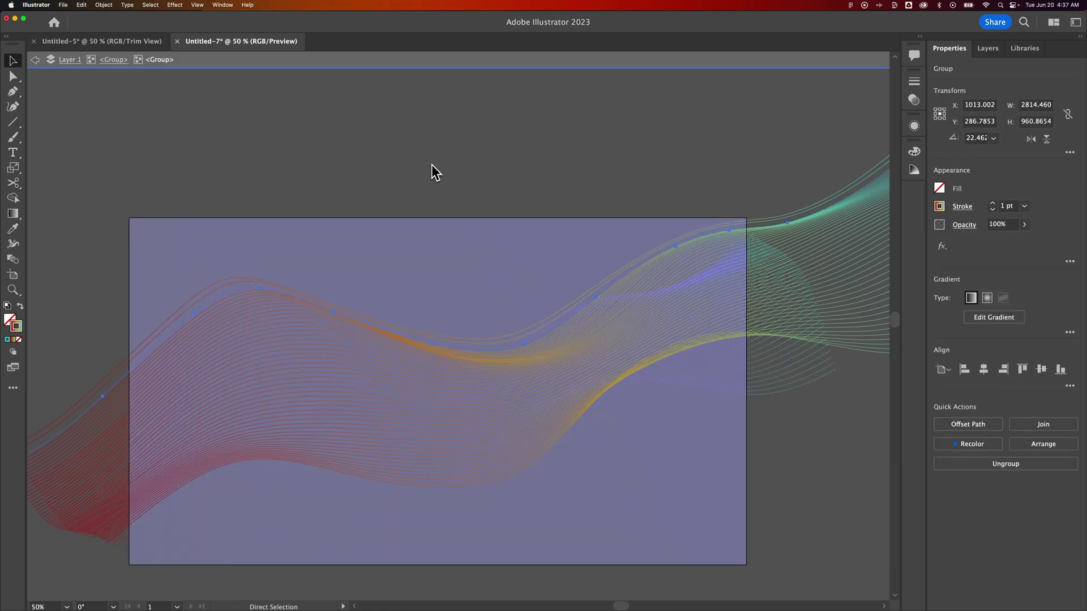
{"action": "left_click", "coordinate": [492, 155]}
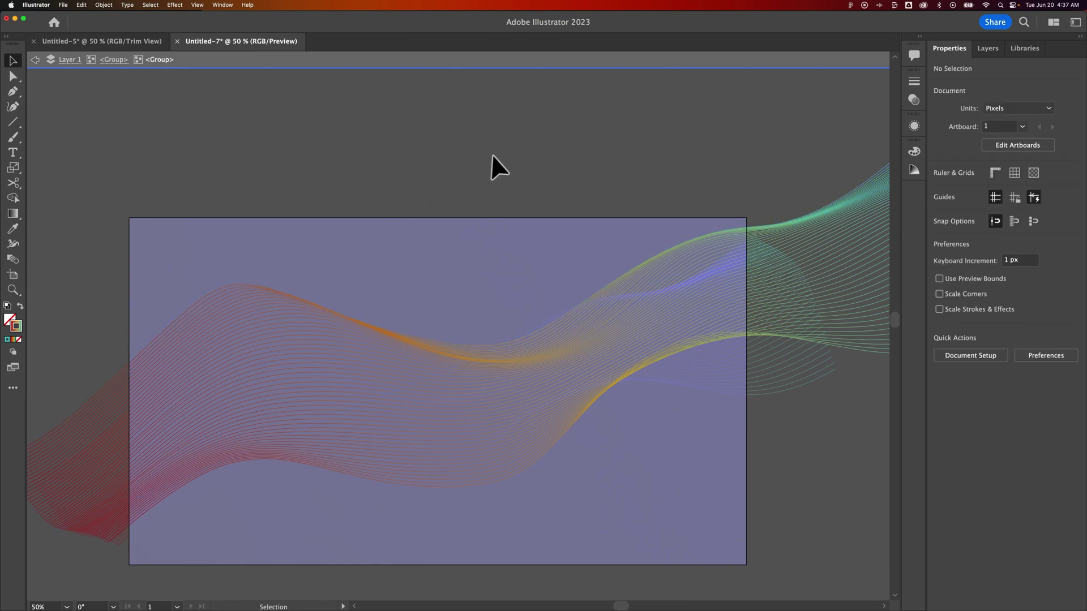
Step: Exit isolation mode and rotate the large wave group clockwise to a flatter tilt of about 16°
{"action": "double_click", "coordinate": [421, 147]}
{"action": "left_click", "coordinate": [336, 335]}
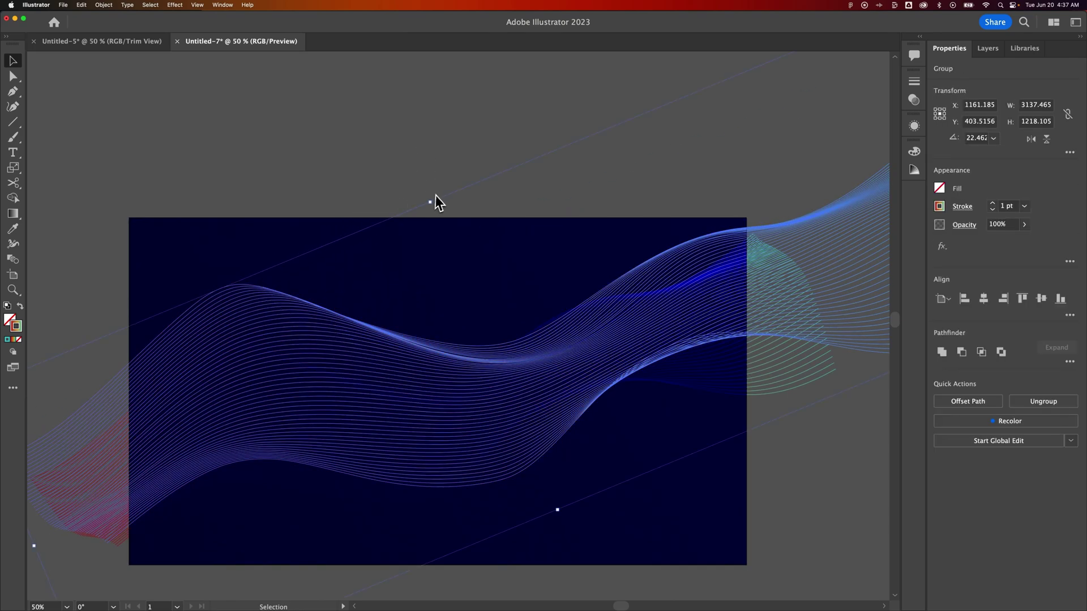
{"action": "mouse_move", "coordinate": [429, 199]}
{"action": "left_mouse_down"}
{"action": "mouse_move", "coordinate": [425, 189]}
{"action": "mouse_move", "coordinate": [452, 181]}
{"action": "mouse_move", "coordinate": [393, 204]}
{"action": "mouse_move", "coordinate": [459, 174]}
{"action": "mouse_move", "coordinate": [442, 182]}
{"action": "left_mouse_up"}
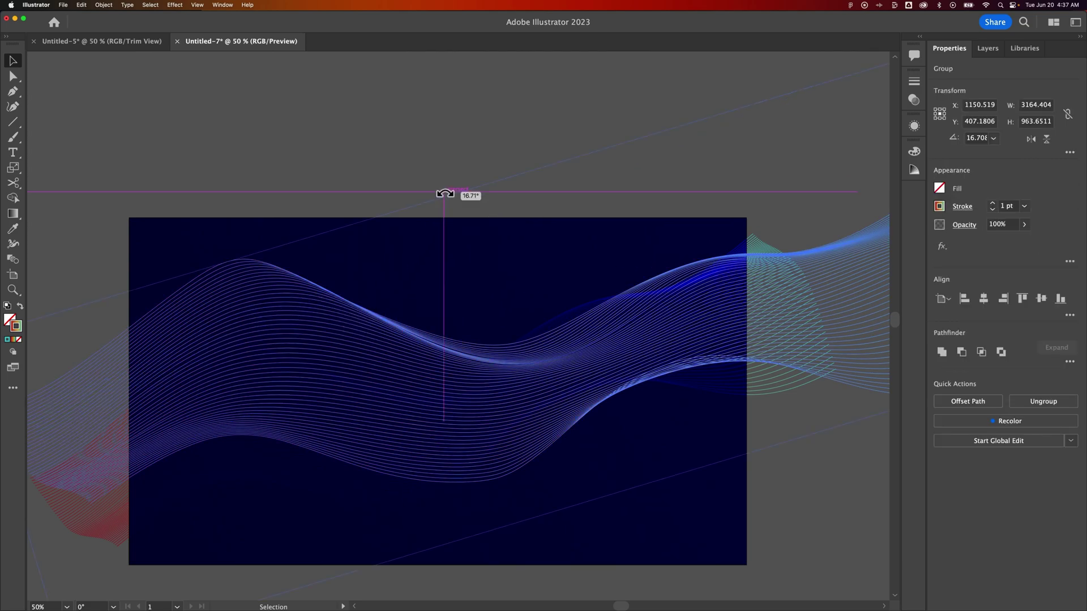
{"action": "mouse_move", "coordinate": [445, 193]}
{"action": "left_mouse_down"}
{"action": "mouse_move", "coordinate": [423, 195]}
{"action": "mouse_move", "coordinate": [441, 189]}
{"action": "left_mouse_up"}
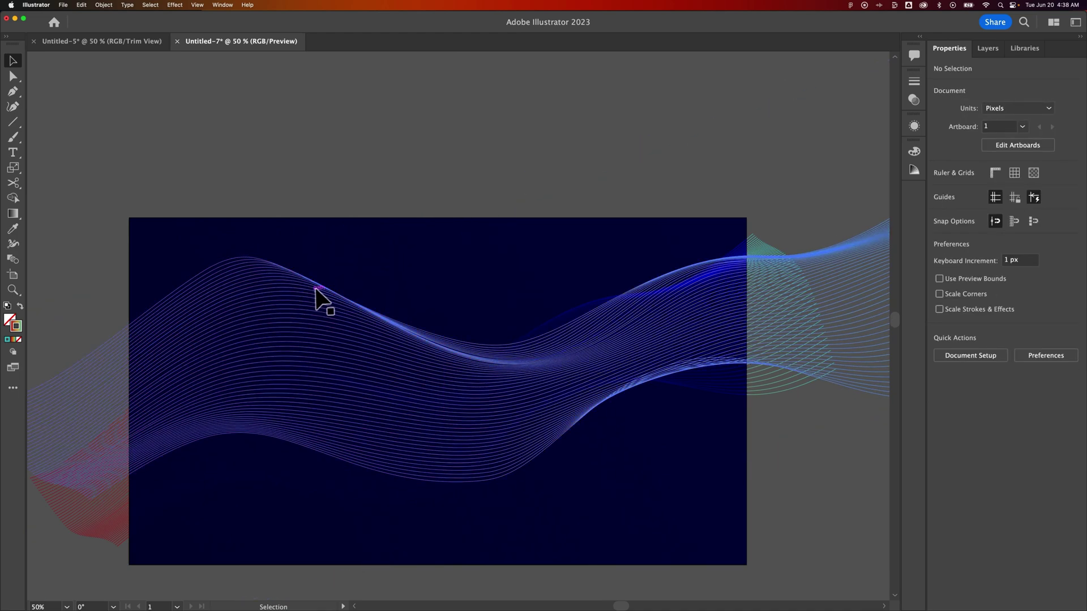
Step: Apply an envelope distort mesh with 4 rows and 4 columns to the rotated wave group
{"action": "left_click", "coordinate": [311, 292]}
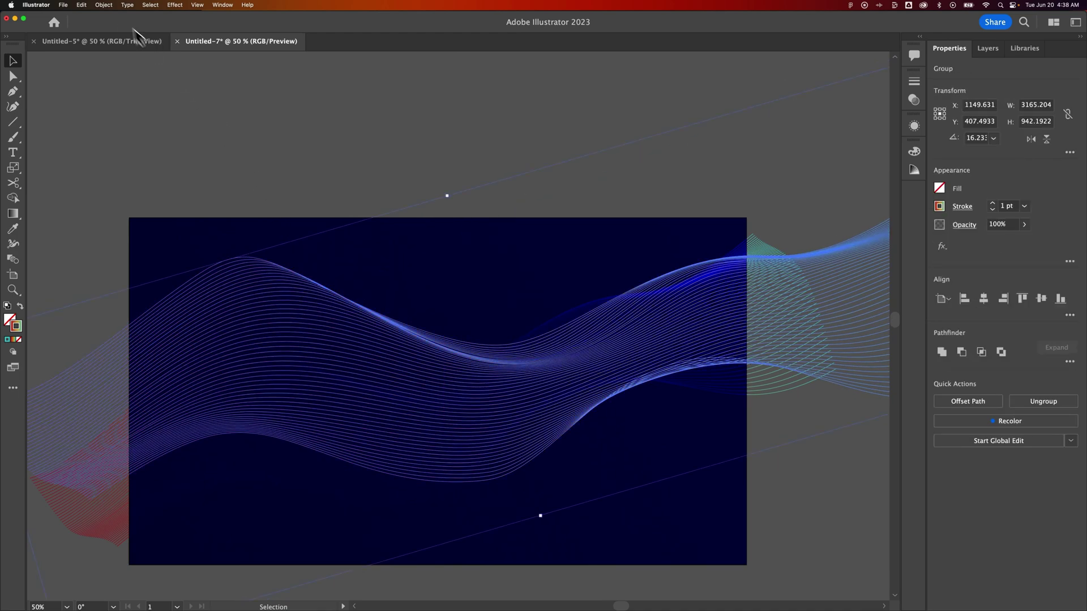
{"action": "left_click", "coordinate": [83, 5]}
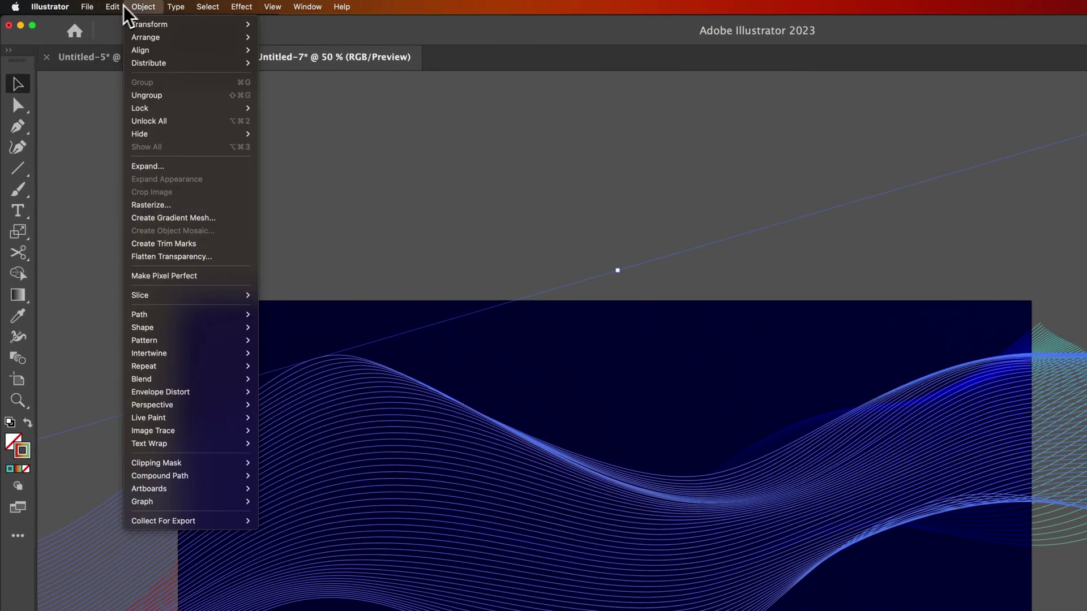
{"action": "mouse_move", "coordinate": [216, 399]}
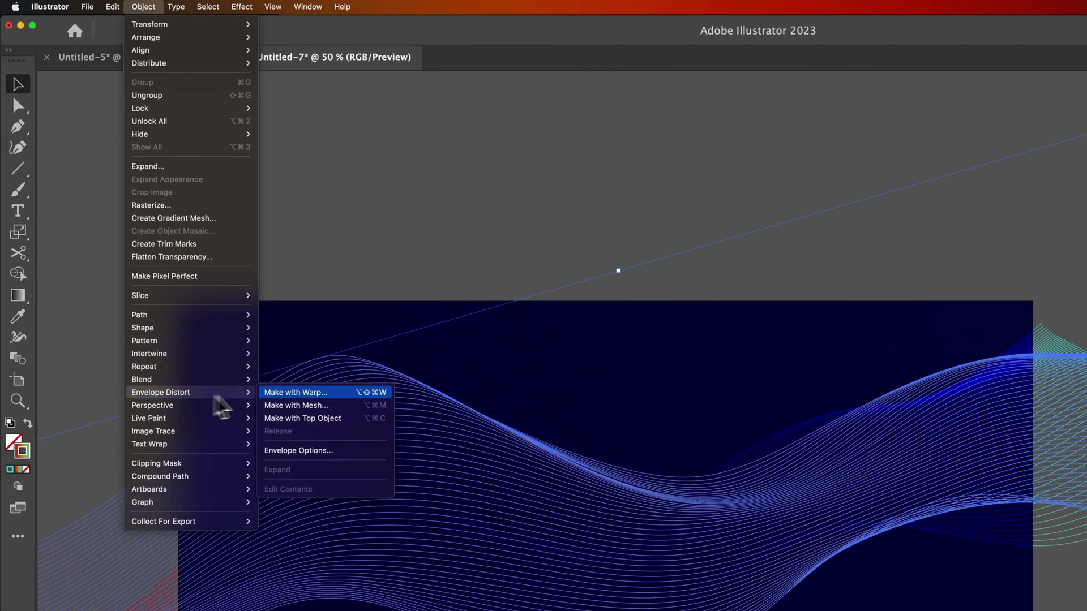
{"action": "left_click", "coordinate": [311, 406]}
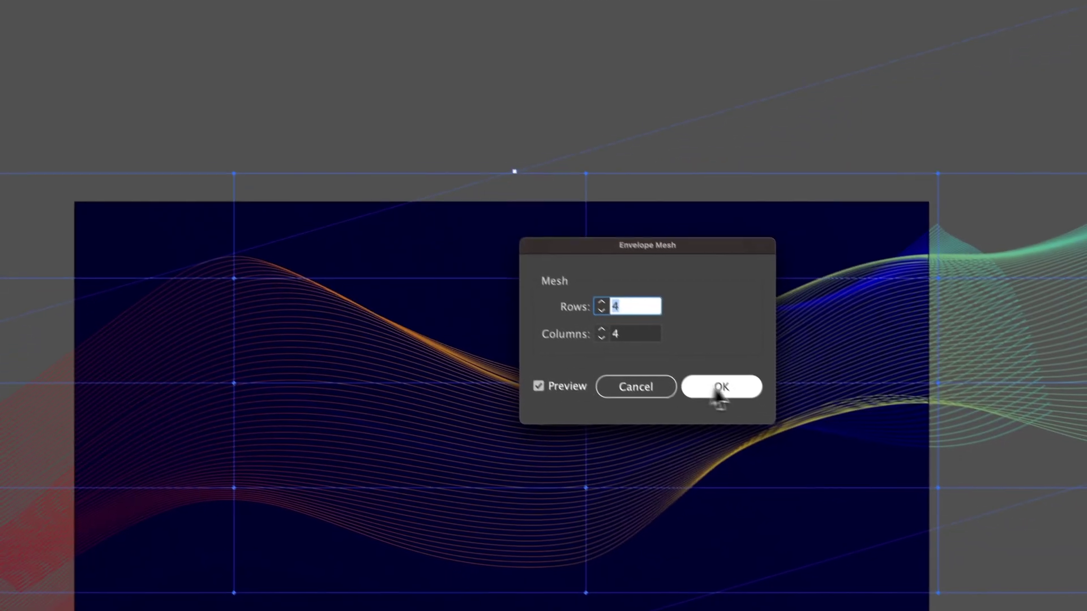
{"action": "left_click", "coordinate": [825, 485]}
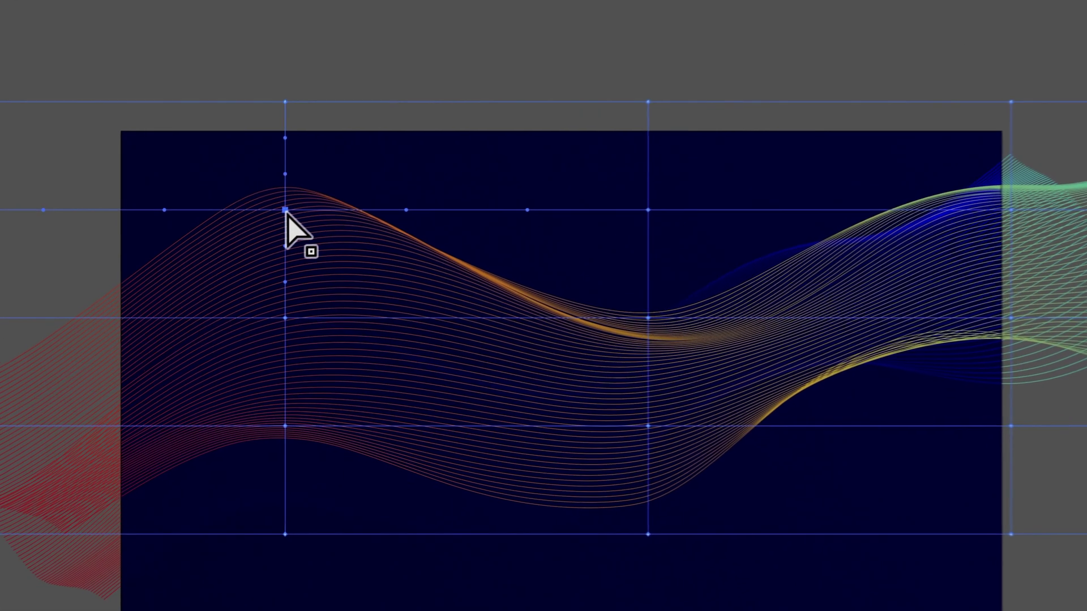
Step: Reshape the wave's left crest: lower the upper mesh point, raise the middle one slightly, and pull the lower one up to fold the lines
{"action": "left_click_drag", "start_coordinate": [246, 281], "coordinate": [245, 311]}
{"action": "left_click_drag", "start_coordinate": [294, 255], "coordinate": [292, 227]}
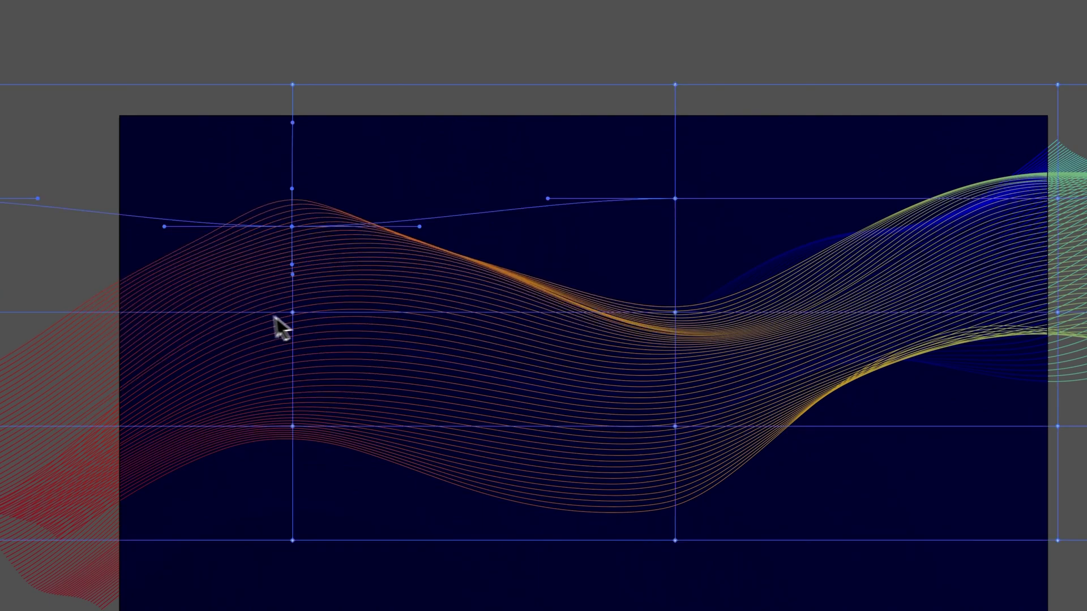
{"action": "mouse_move", "coordinate": [294, 313]}
{"action": "left_mouse_down"}
{"action": "mouse_move", "coordinate": [293, 274]}
{"action": "mouse_move", "coordinate": [291, 345]}
{"action": "mouse_move", "coordinate": [289, 309]}
{"action": "left_mouse_up"}
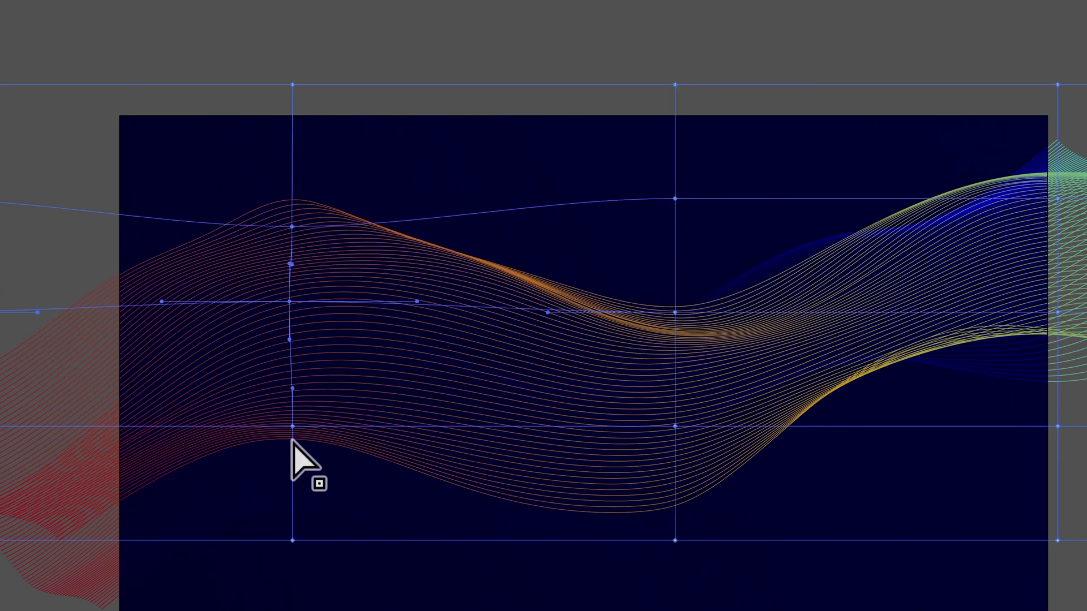
{"action": "left_click_drag", "start_coordinate": [292, 431], "coordinate": [297, 297]}
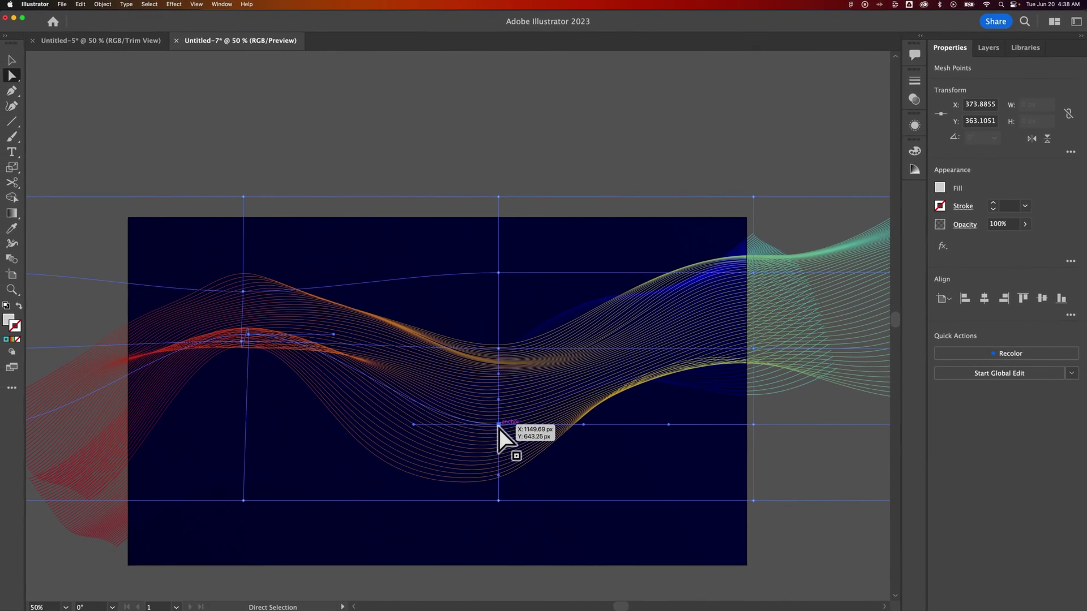
Step: Move the lower mesh point at the wave's central trough up and left to about X 1094, Y 549 px, and clear the selection
{"action": "left_click_drag", "start_coordinate": [499, 427], "coordinate": [481, 391]}
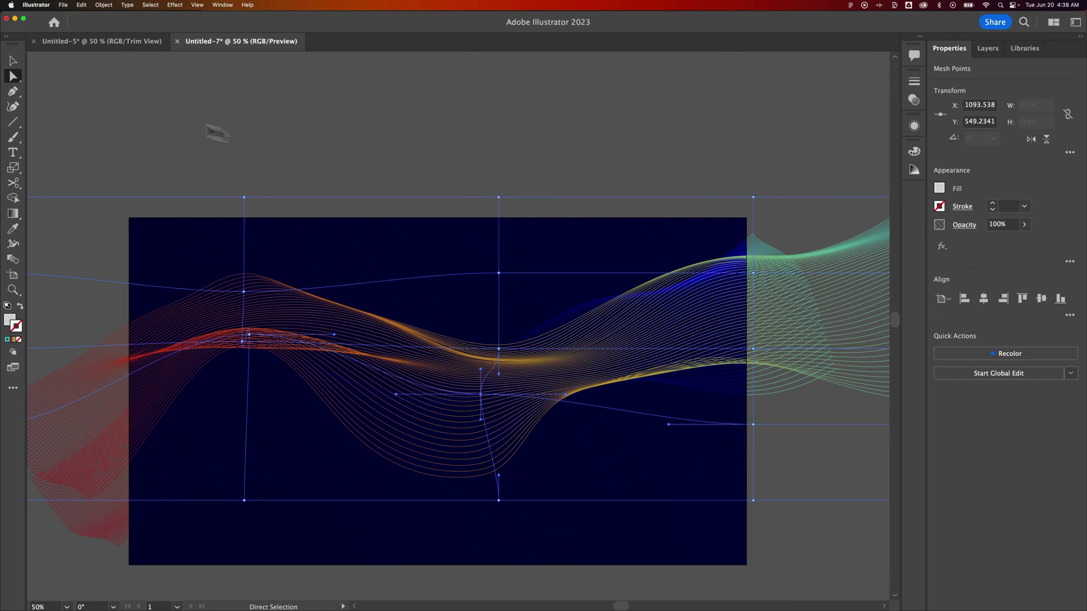
{"action": "left_click", "coordinate": [20, 62]}
{"action": "left_click", "coordinate": [331, 113]}
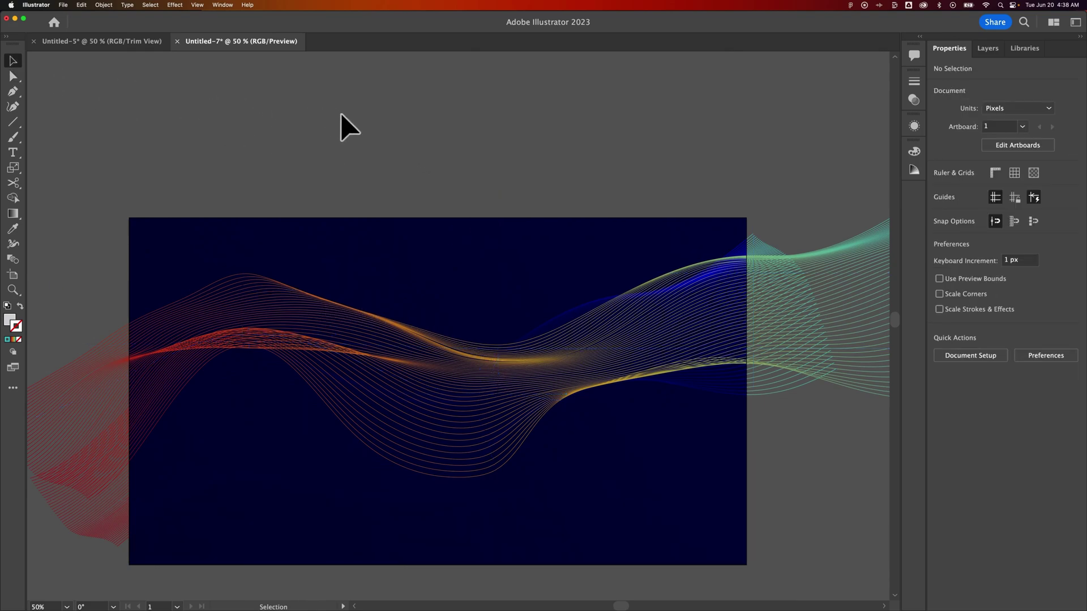